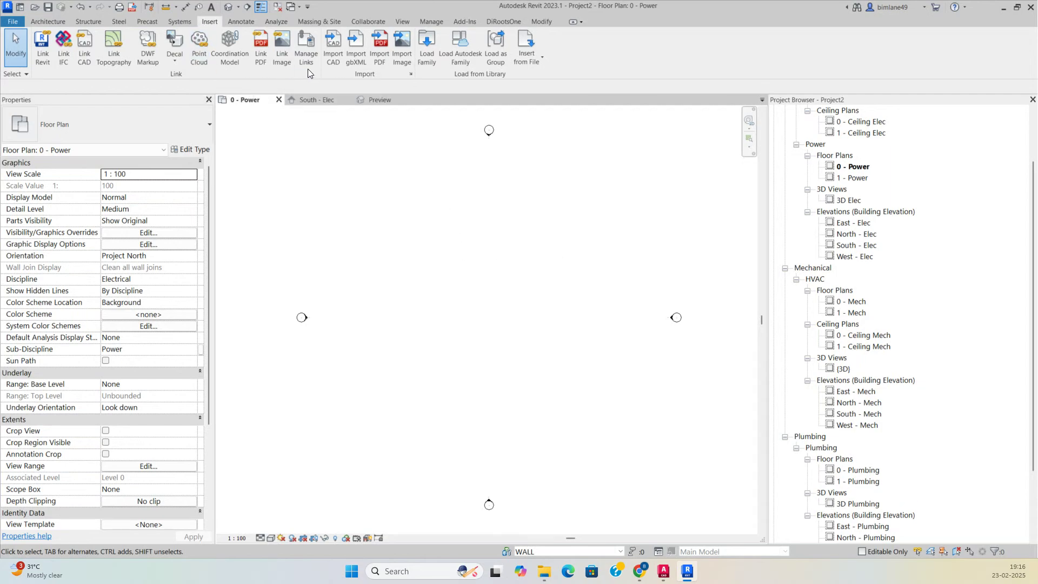
# - Import the CAD file ELV ROOM.dwg at Level 0, positioned origin to internal origin, into the 0 - Power floor plan
pyautogui.click(331, 54)
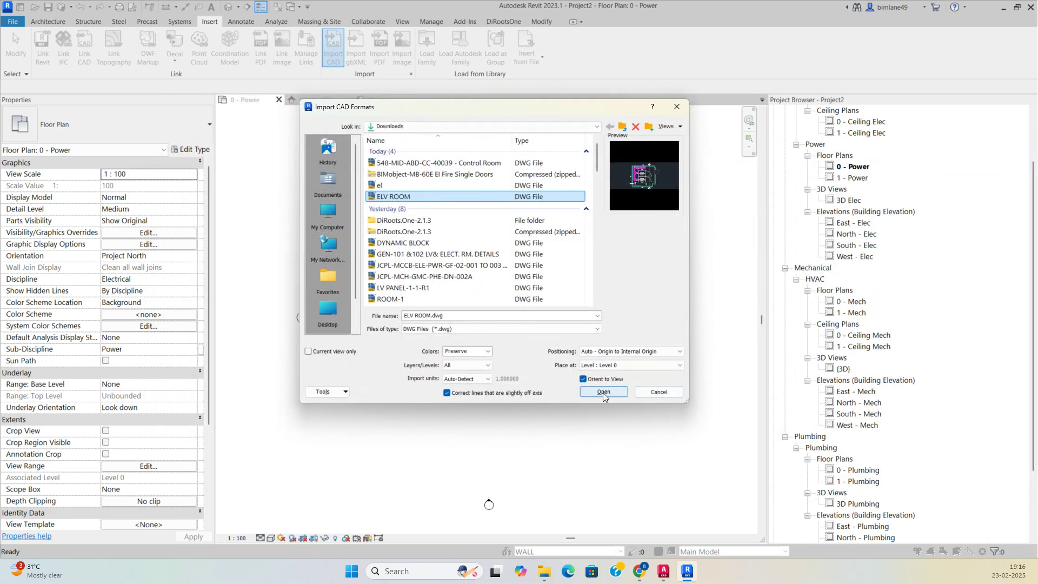
pyautogui.click(603, 393)
pyautogui.scroll(5, 480, 304)
pyautogui.moveTo(608, 321); pyautogui.dragTo(577, 257, button='middle')
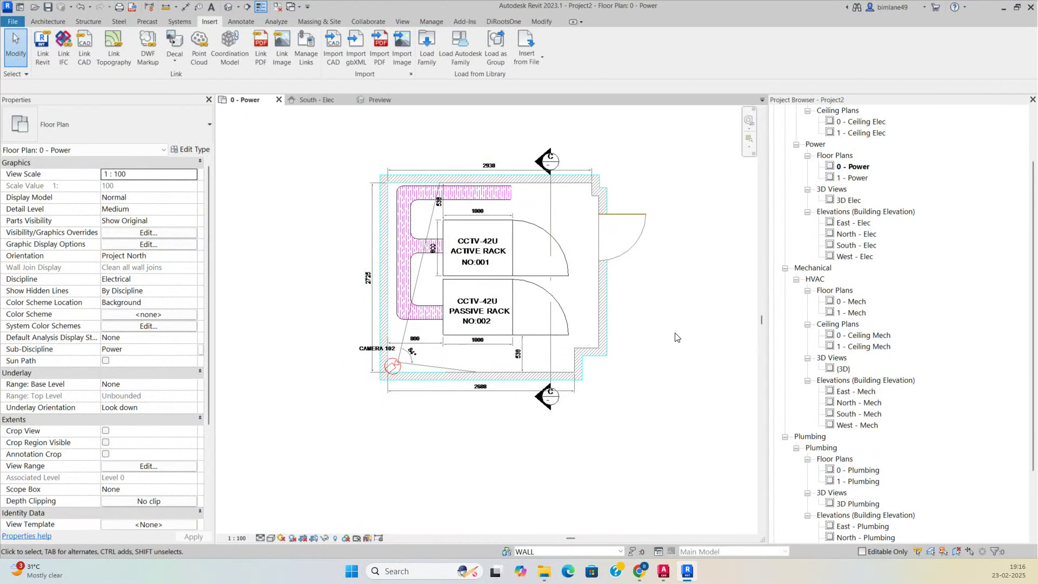
# - Open the South - Elec elevation and set the elevation of Level 1 to 4000
pyautogui.doubleClick(859, 246)
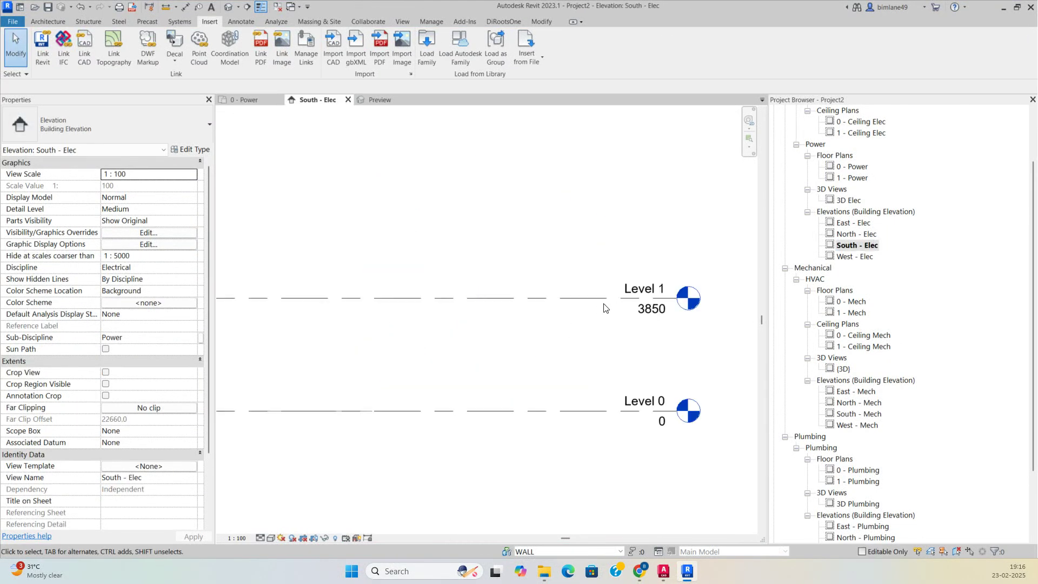
pyautogui.scroll(5, 594, 349)
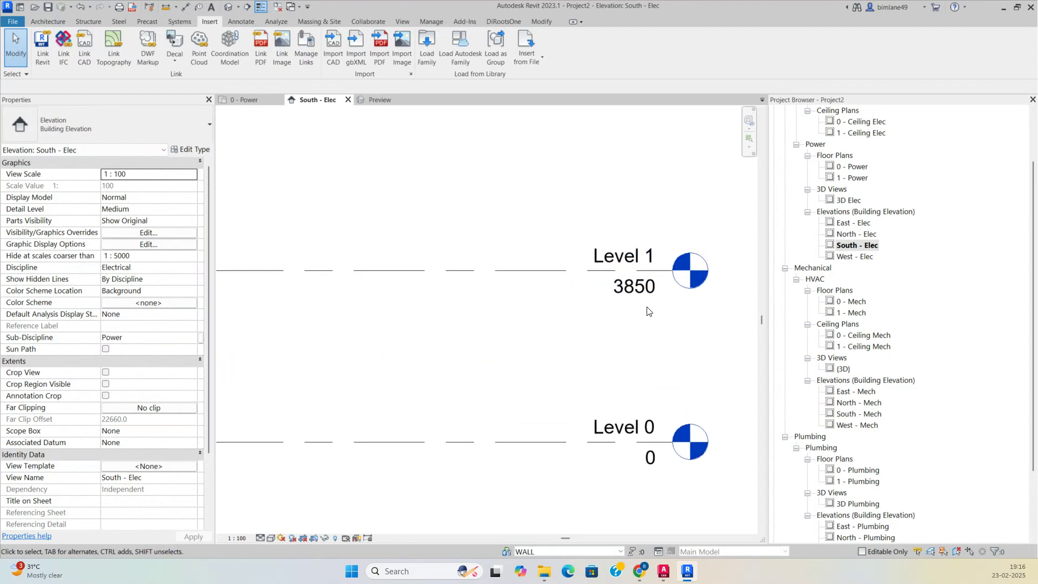
pyautogui.click(627, 287)
pyautogui.click(628, 286)
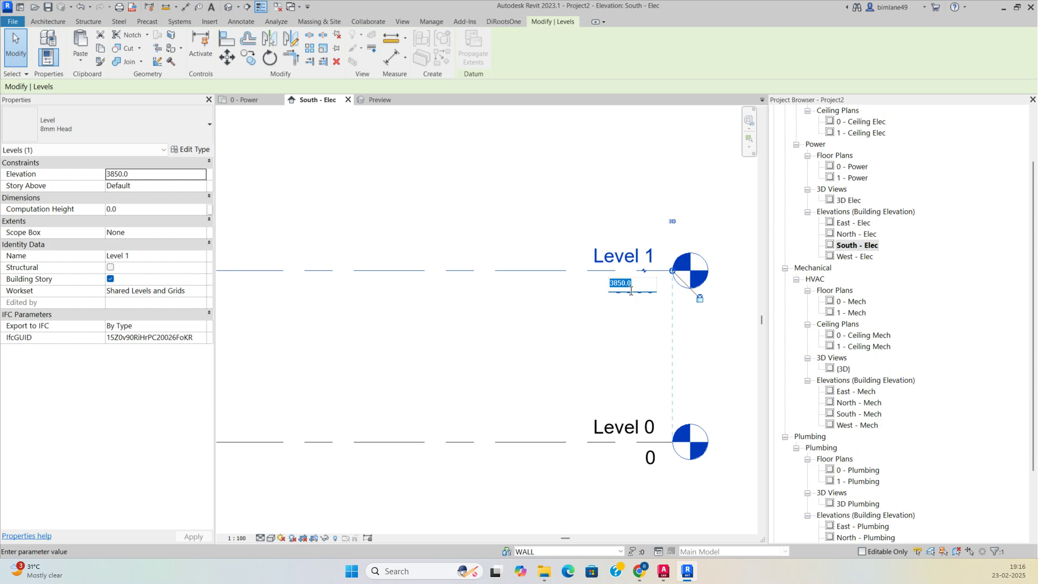
pyautogui.write('4000')
pyautogui.press('Return')
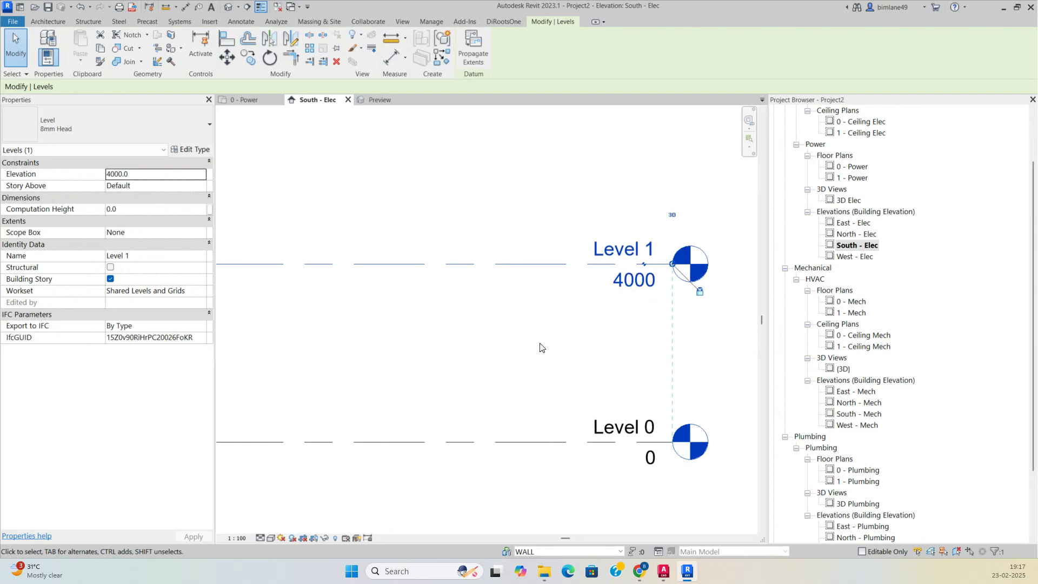
pyautogui.scroll(-3, 558, 354)
pyautogui.click(557, 377)
pyautogui.scroll(-1, 590, 373)
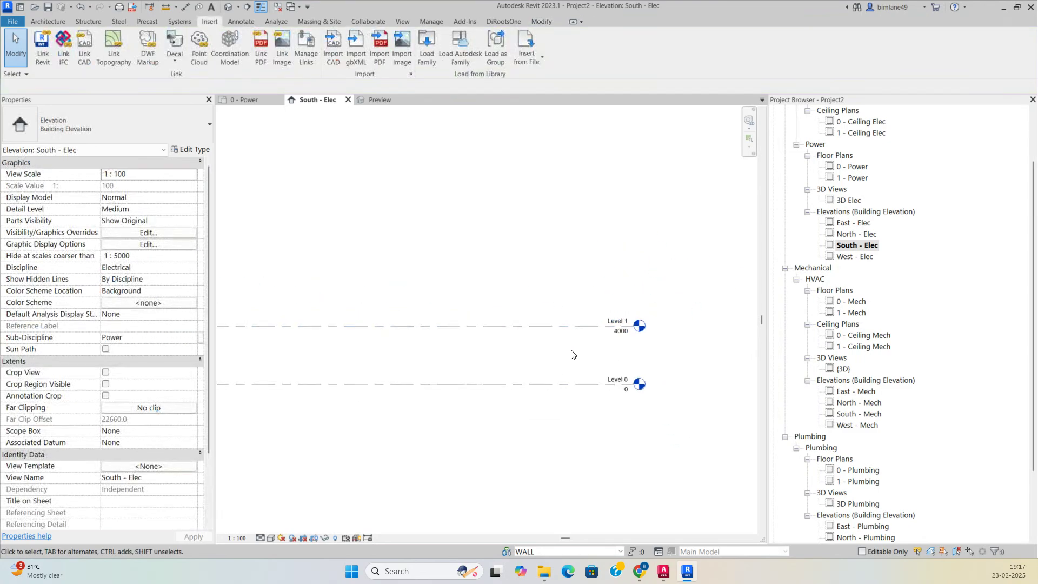
# - Return to the 0 - Power floor plan and measure the thickness of the hatched upper wall in the CAD drawing
pyautogui.click(262, 102)
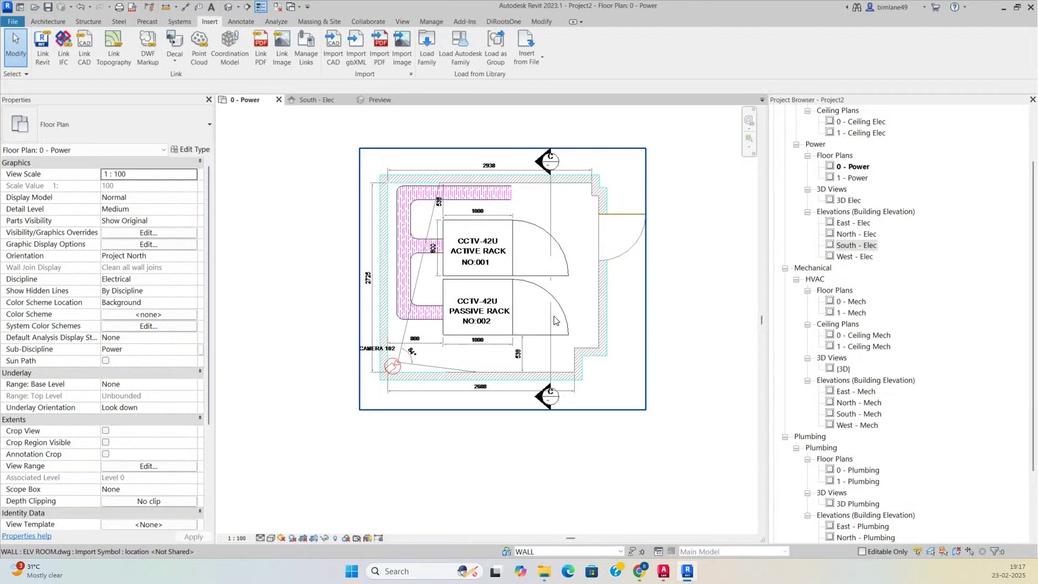
pyautogui.scroll(2, 619, 396)
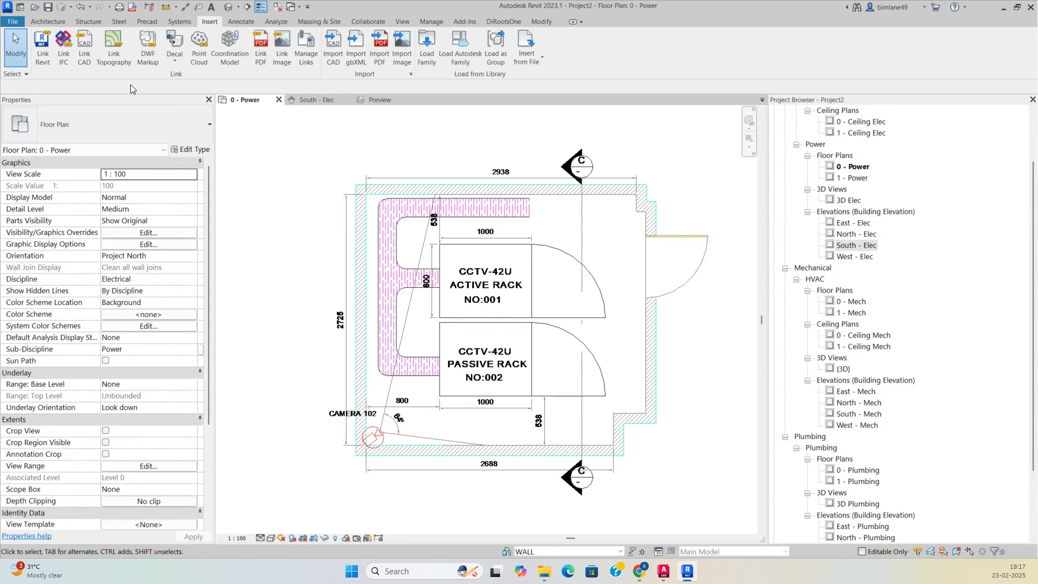
pyautogui.click(48, 21)
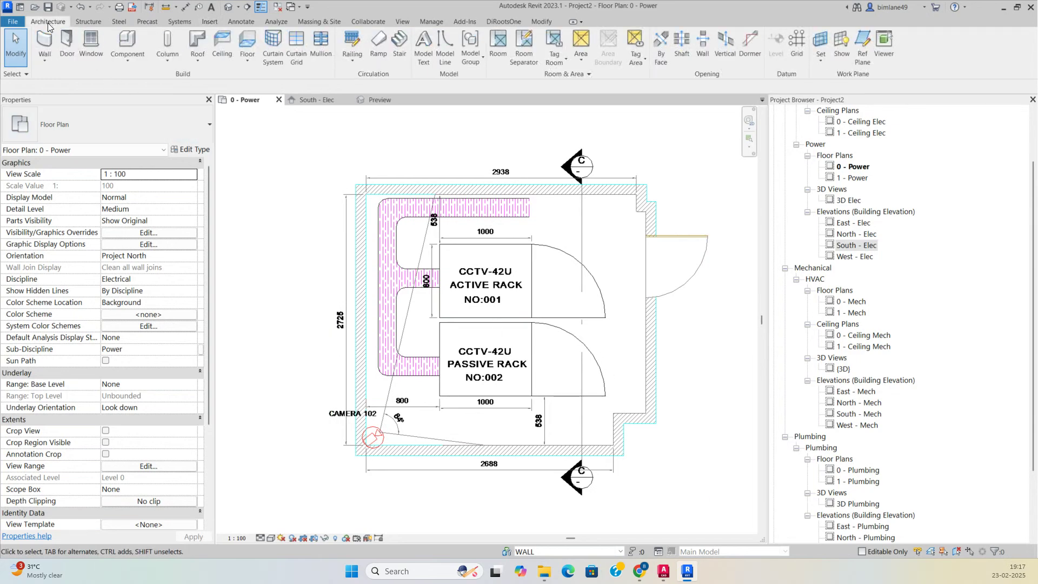
pyautogui.click(53, 50)
pyautogui.press('Escape')
pyautogui.scroll(4, 467, 169)
pyautogui.scroll(-1, 476, 206)
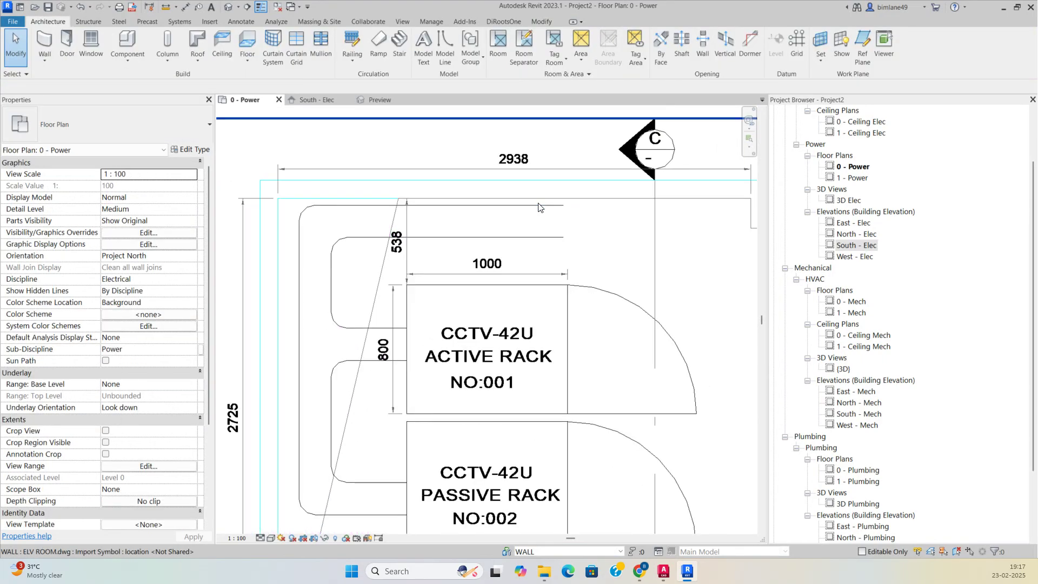
pyautogui.click(167, 7)
pyautogui.scroll(3, 400, 199)
pyautogui.click(401, 199)
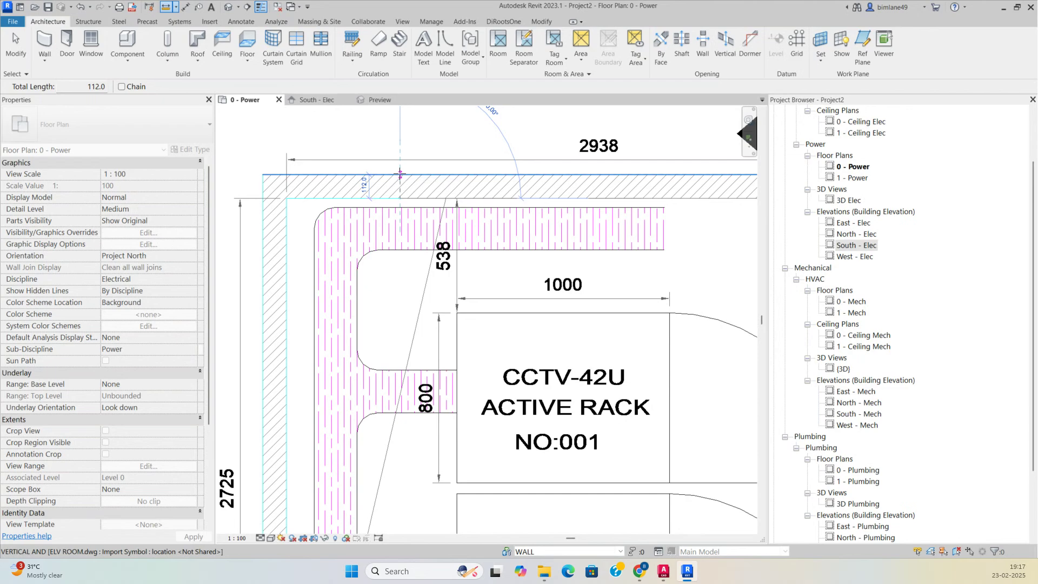
pyautogui.press('Escape')
pyautogui.press('Escape')
pyautogui.scroll(-5, 410, 195)
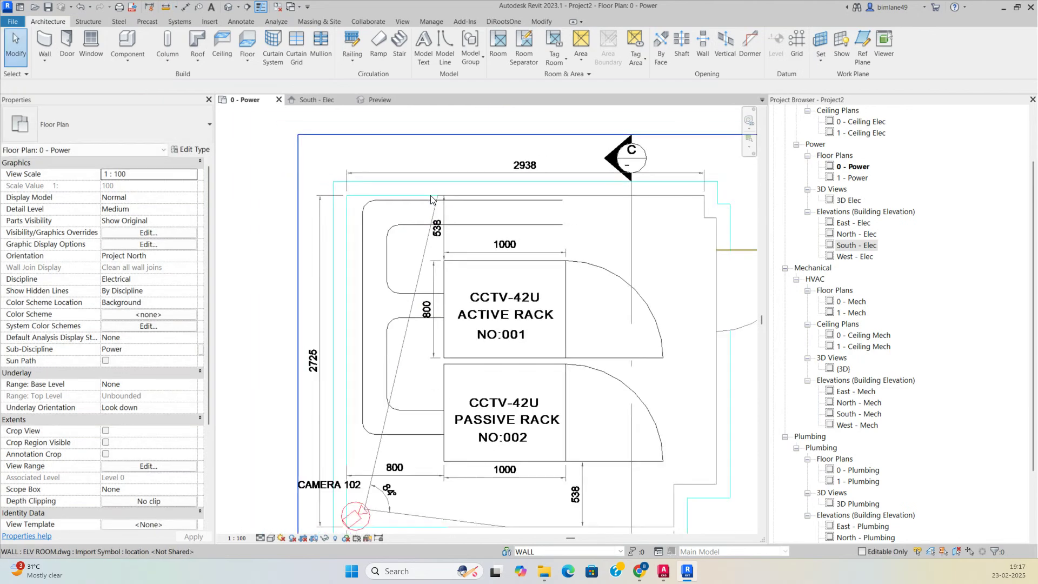
# - Start a wall and duplicate the Generic - 200mm wall type as Generic - 112
pyautogui.click(46, 43)
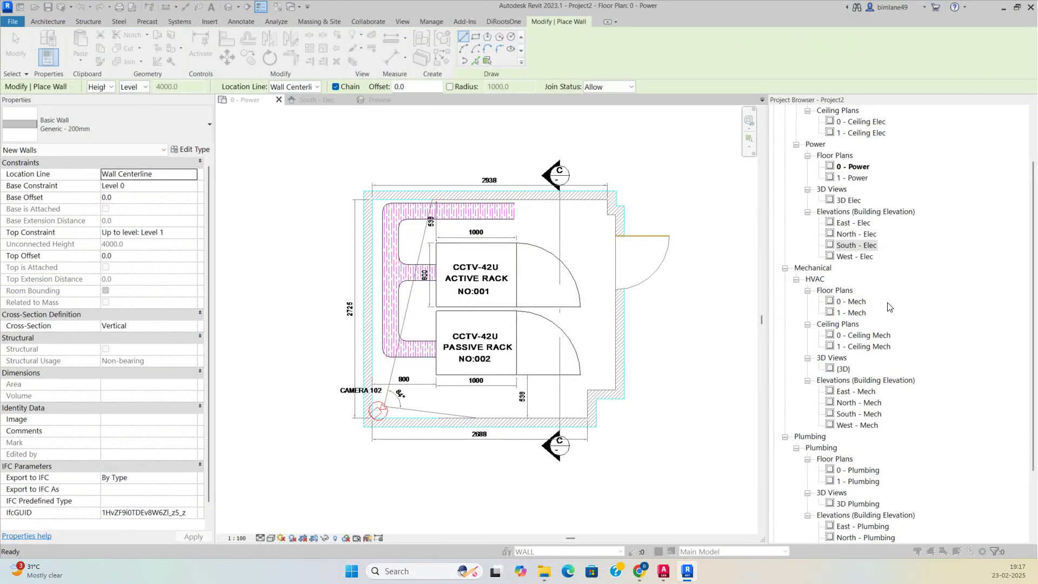
pyautogui.click(189, 149)
pyautogui.moveTo(592, 57); pyautogui.dragTo(508, 67)
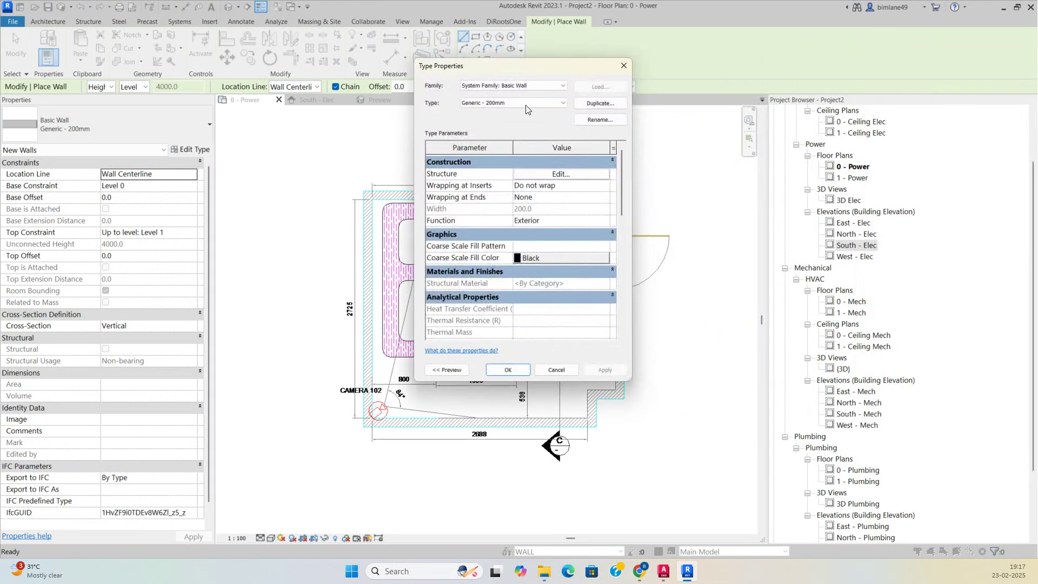
pyautogui.click(593, 104)
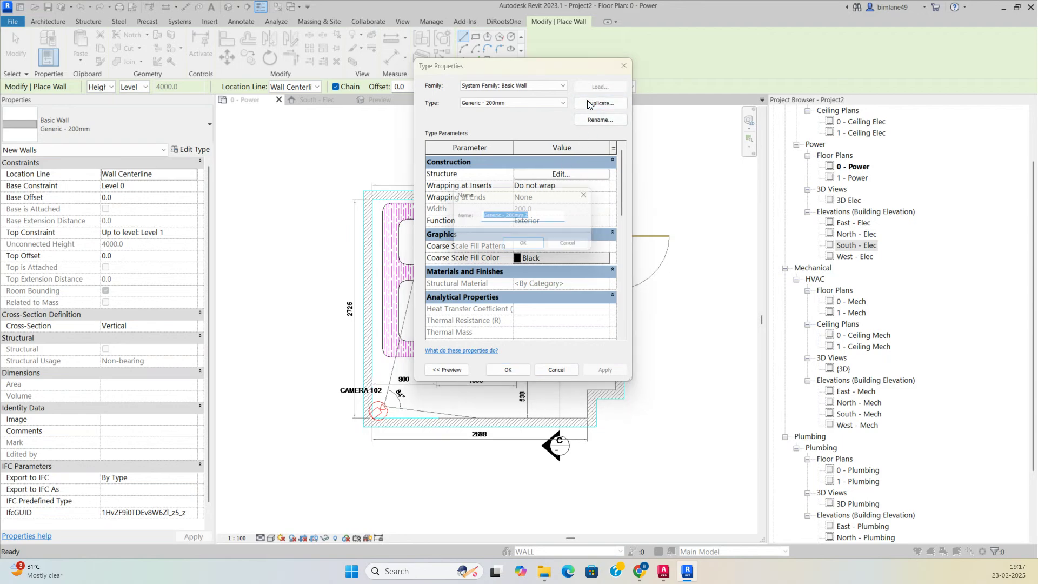
pyautogui.click(525, 217)
pyautogui.moveTo(507, 215); pyautogui.dragTo(567, 215)
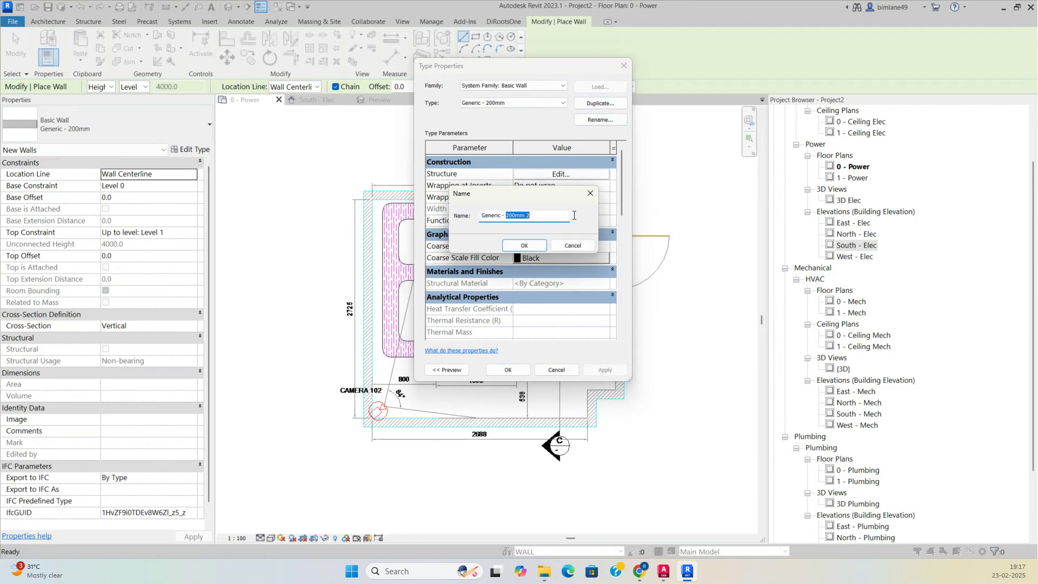
pyautogui.write('112')
pyautogui.click(522, 246)
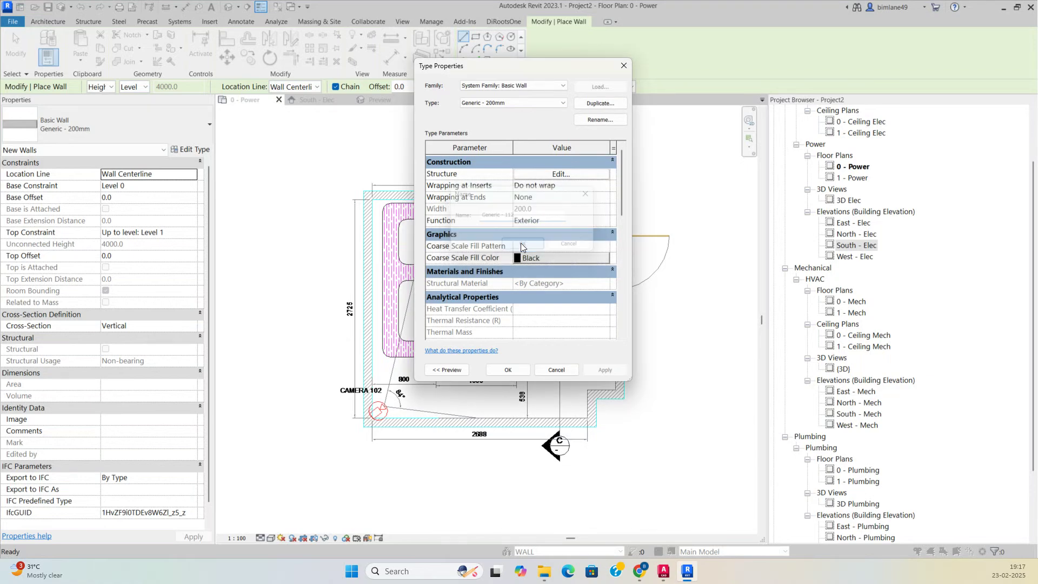
# - Set the structure layer thickness of the Generic - 112 wall type to 112 and accept the type properties
pyautogui.click(564, 174)
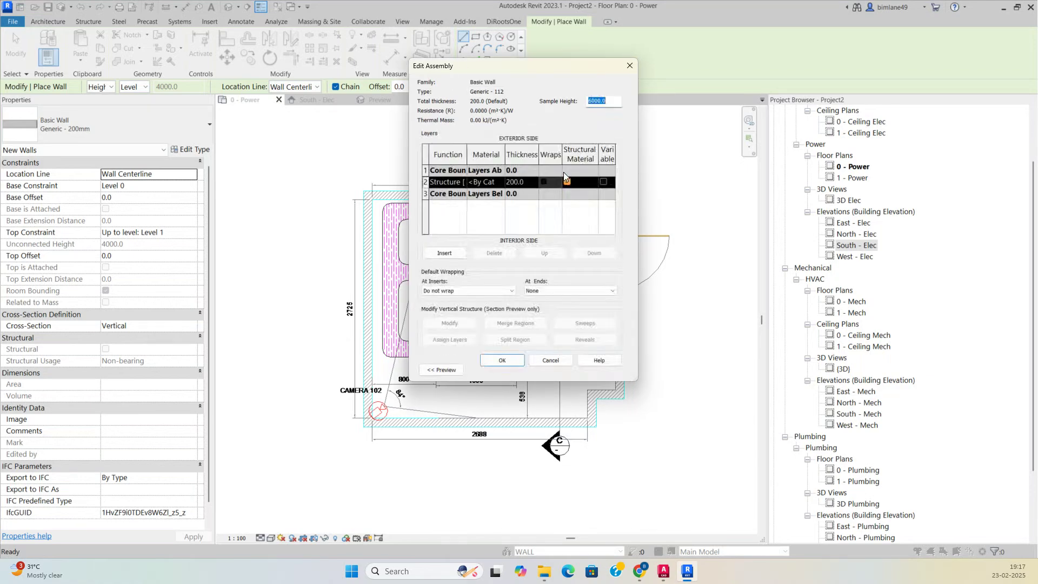
pyautogui.click(532, 182)
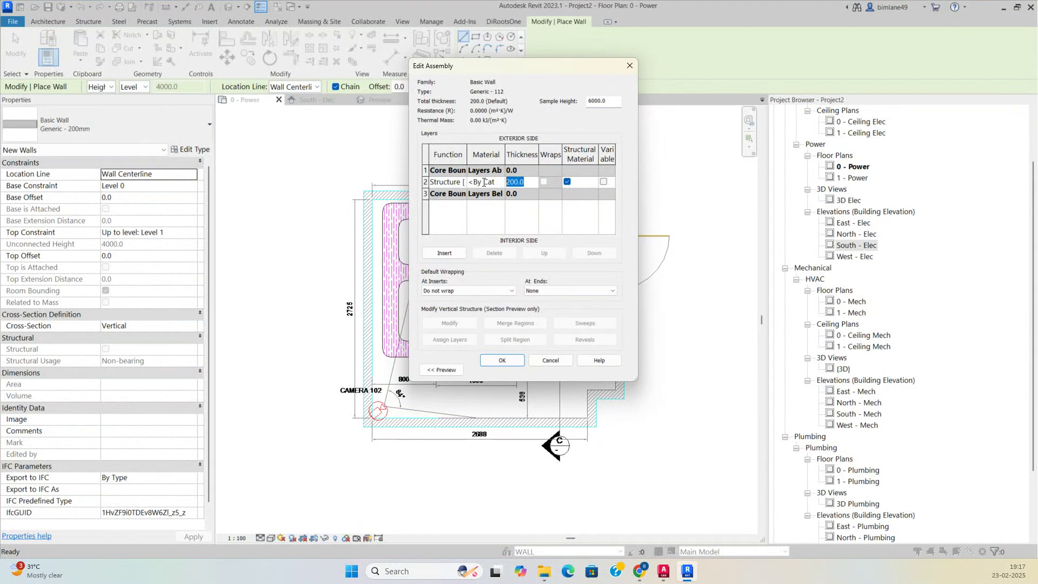
pyautogui.write('1')
pyautogui.click(503, 363)
pyautogui.click(508, 367)
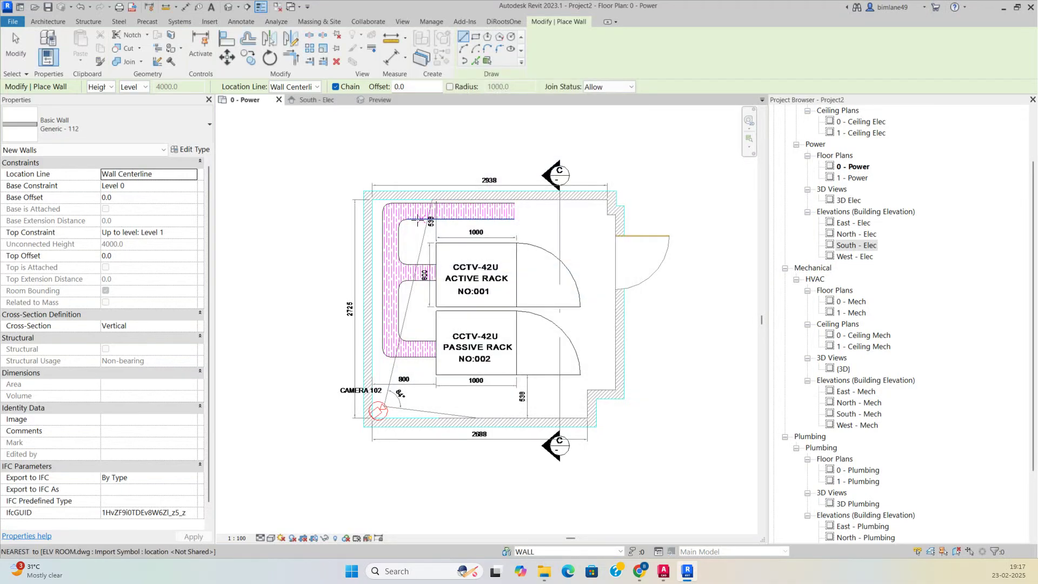
# - Set the wall height to Level 1 and trace the upper CAD wall along its centerline through the stepped upper-right corner
pyautogui.scroll(4, 383, 204)
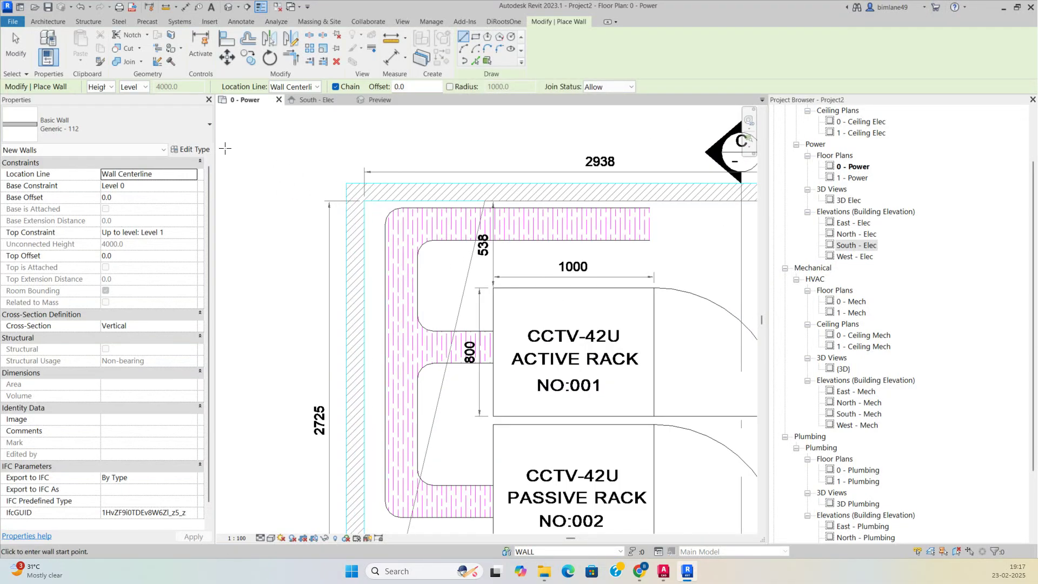
pyautogui.click(142, 88)
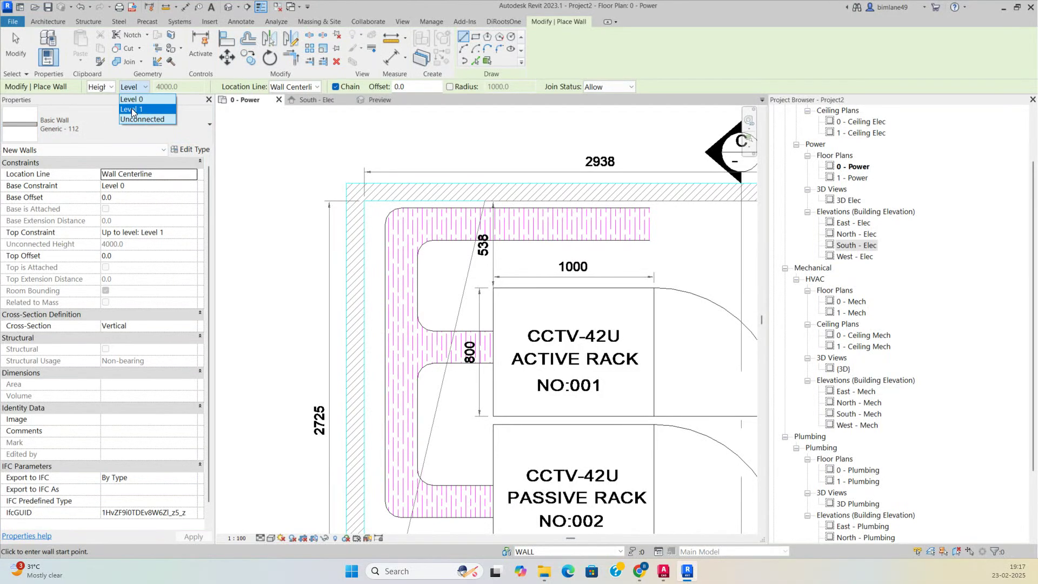
pyautogui.click(132, 110)
pyautogui.scroll(2, 341, 179)
pyautogui.click(350, 192)
pyautogui.scroll(-4, 438, 184)
pyautogui.scroll(3, 502, 200)
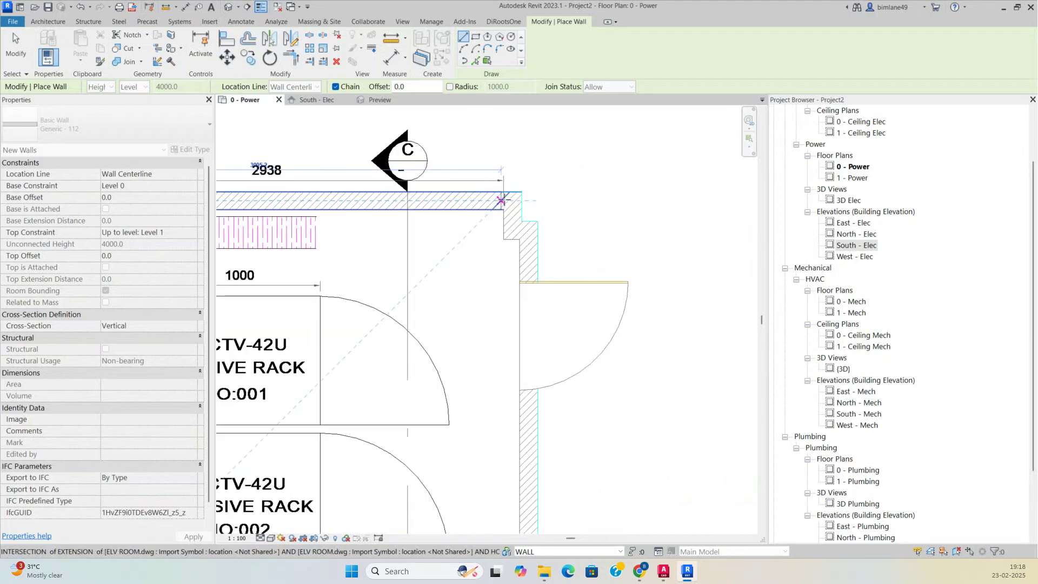
pyautogui.click(502, 200)
pyautogui.scroll(2, 510, 209)
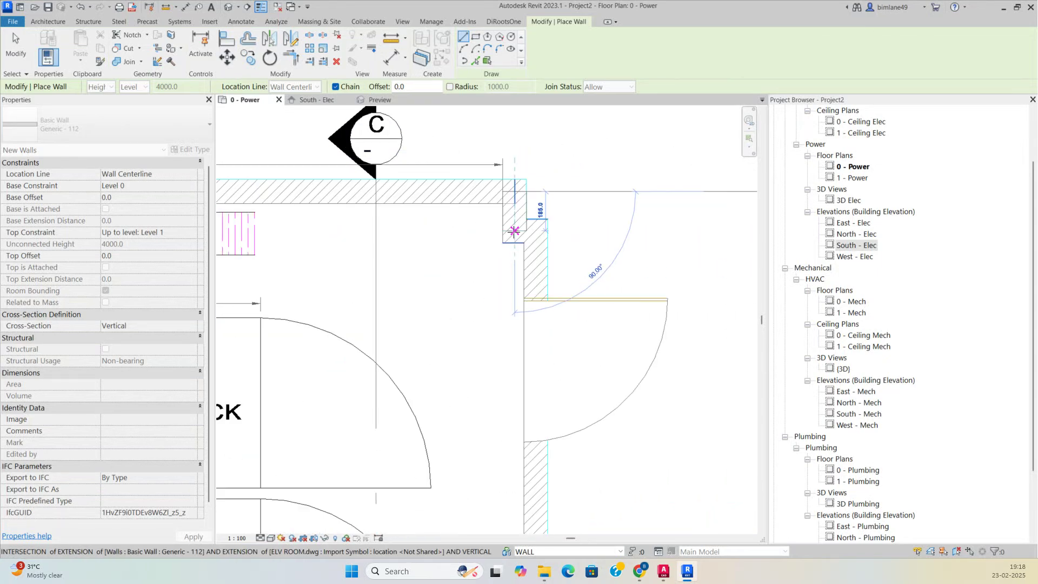
pyautogui.scroll(-2, 535, 307)
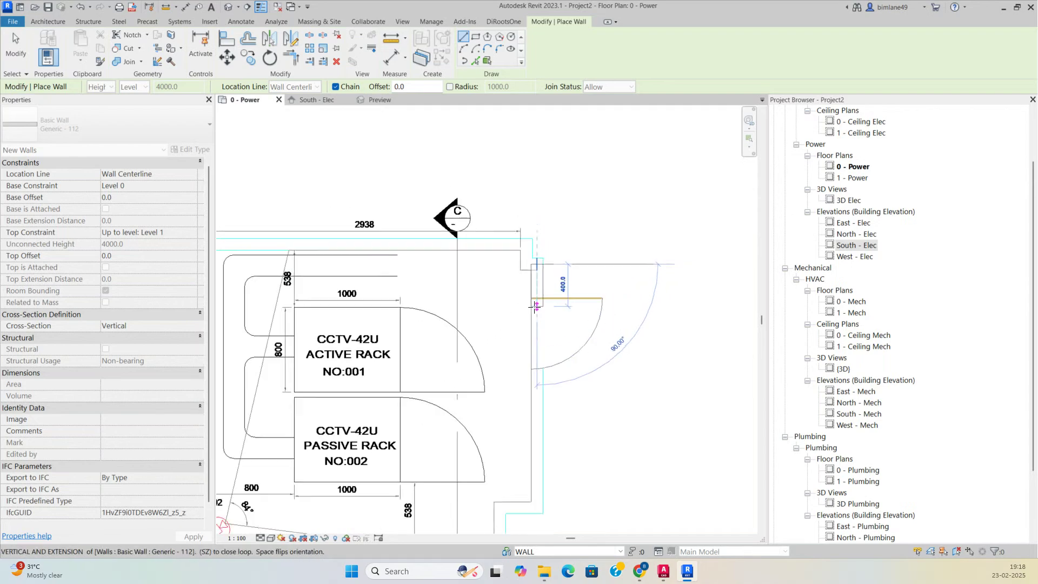
# - Continue the wall chain down the door side of the room and around the lower-right jog of the CAD outline
pyautogui.scroll(3, 538, 325)
pyautogui.scroll(-1, 541, 369)
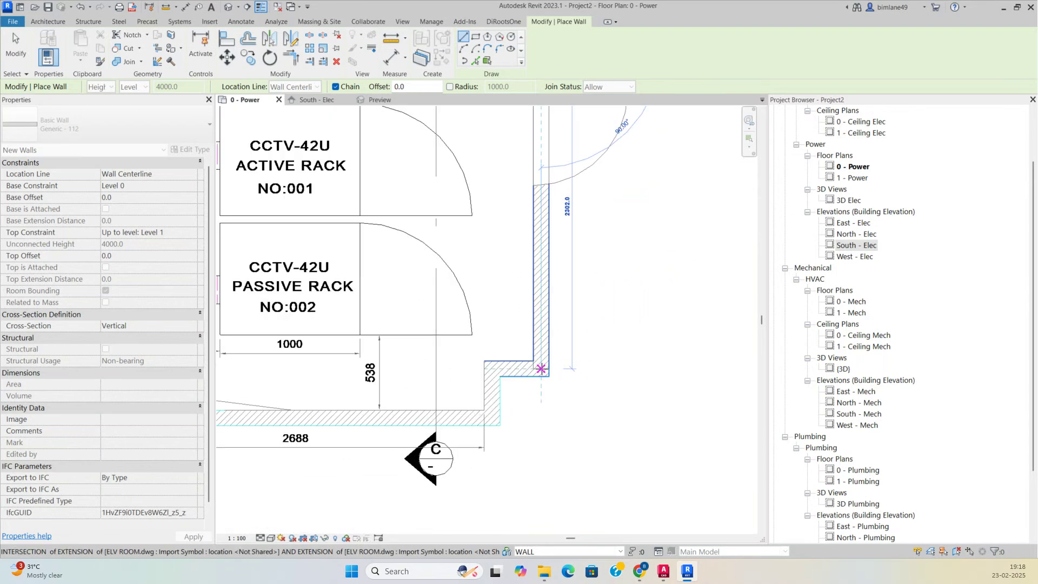
pyautogui.click(541, 368)
pyautogui.scroll(1, 541, 369)
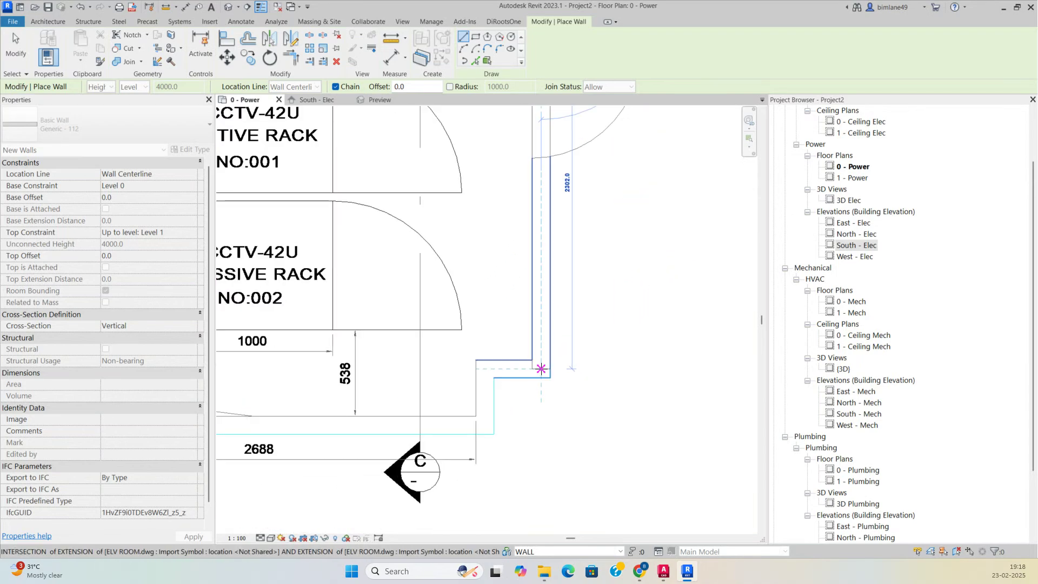
pyautogui.click(485, 368)
pyautogui.scroll(-1, 540, 325)
pyautogui.click(485, 425)
# - Trace the lower and left walls back to the starting corner to close the room, and end the wall command
pyautogui.scroll(-2, 622, 265)
pyautogui.scroll(3, 412, 256)
pyautogui.click(412, 256)
pyautogui.scroll(-3, 412, 256)
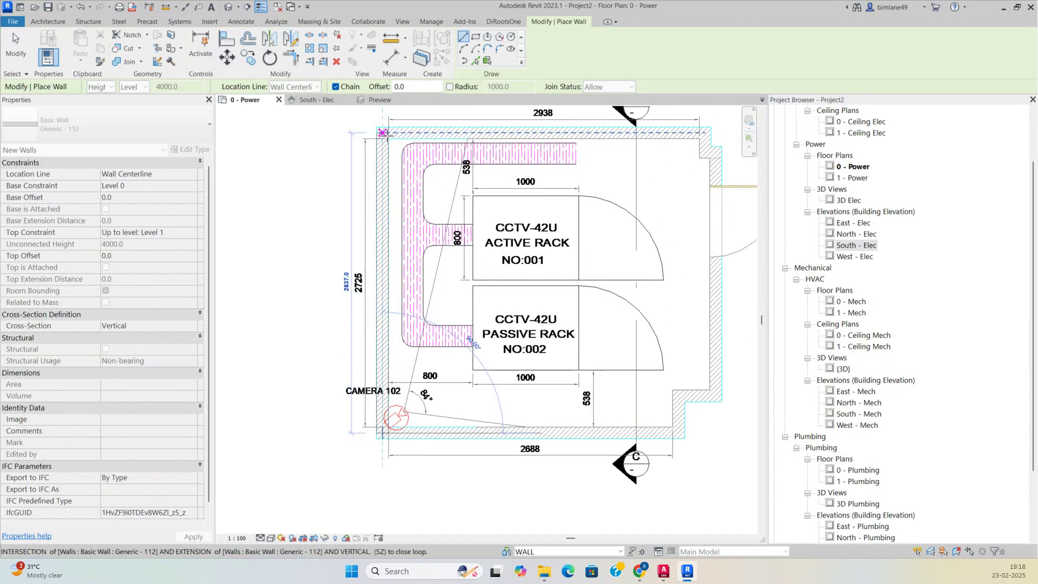
pyautogui.click(383, 133)
pyautogui.press('Escape')
pyautogui.press('Escape')
pyautogui.scroll(-3, 374, 201)
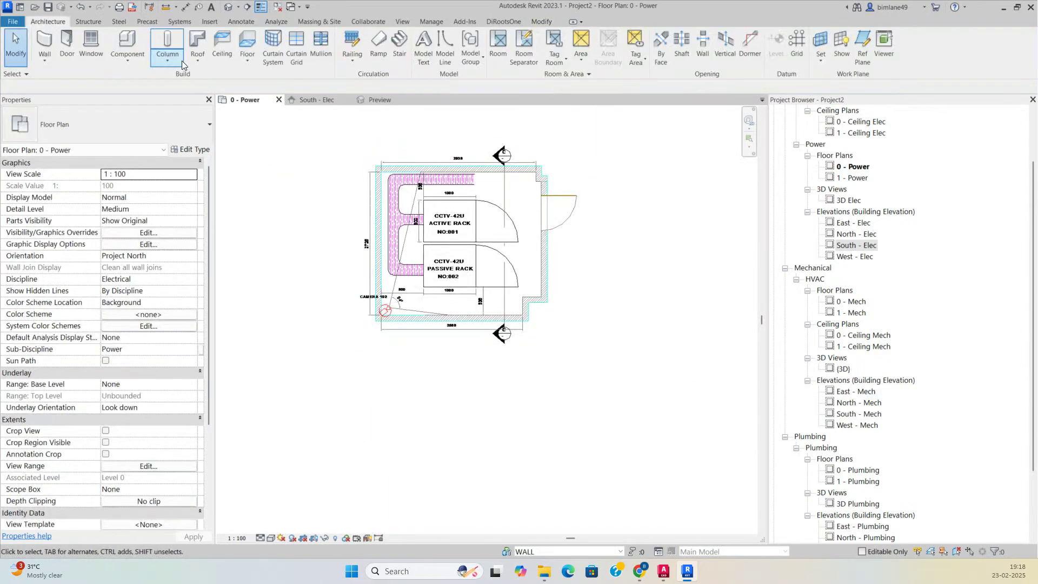
# - Open the default 3D view and hide the Levels annotation category in its visibility/graphics overrides
pyautogui.click(228, 7)
pyautogui.keyDown('shift'); pyautogui.moveTo(537, 368); pyautogui.dragTo(570, 384, button='middle'); pyautogui.keyUp('shift')
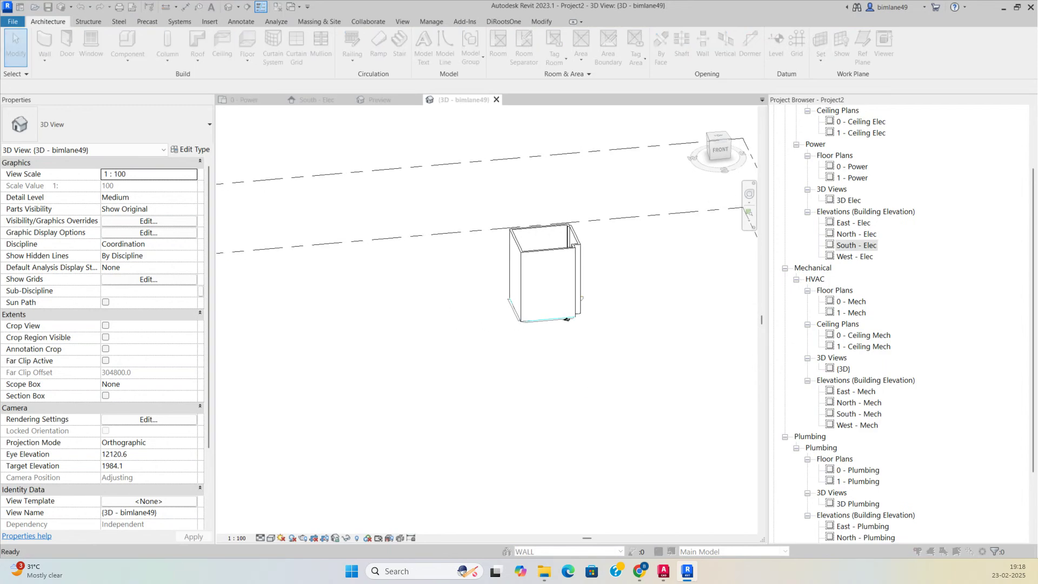
pyautogui.moveTo(702, 54); pyautogui.dragTo(682, 101)
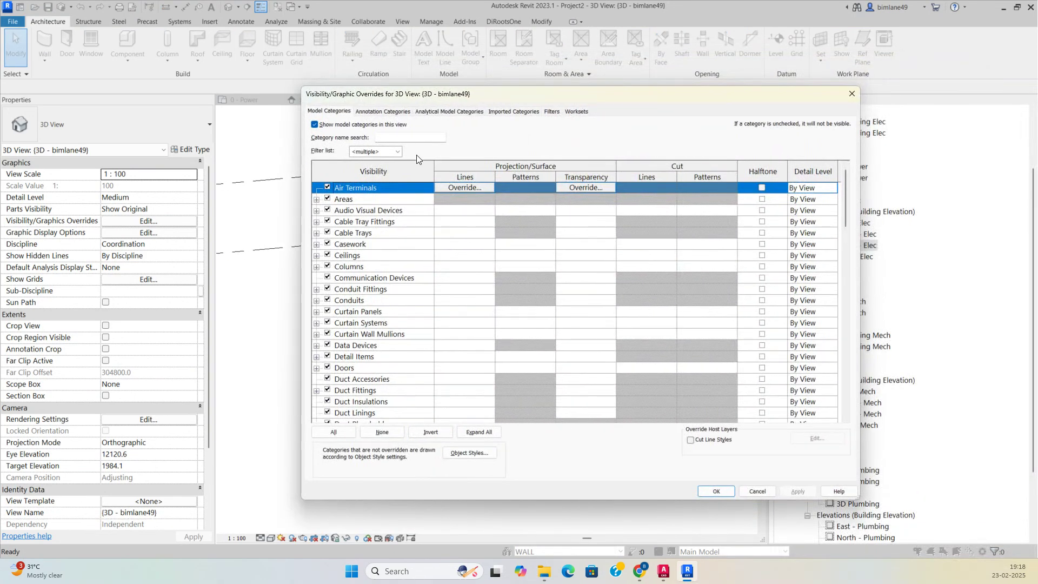
pyautogui.click(373, 112)
pyautogui.click(387, 380)
pyautogui.press('Down')
pyautogui.press('Down')
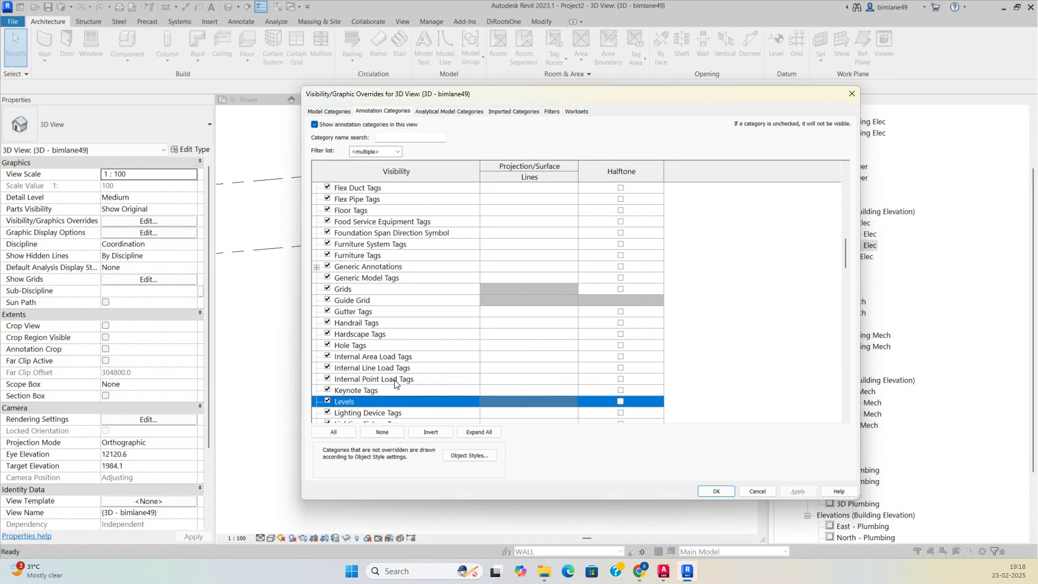
pyautogui.click(717, 492)
# - Inspect the walled room in 3D and select the left wall to check its constraints
pyautogui.scroll(3, 538, 376)
pyautogui.keyDown('shift'); pyautogui.moveTo(514, 380); pyautogui.dragTo(588, 420, button='middle'); pyautogui.keyUp('shift')
pyautogui.scroll(3, 588, 419)
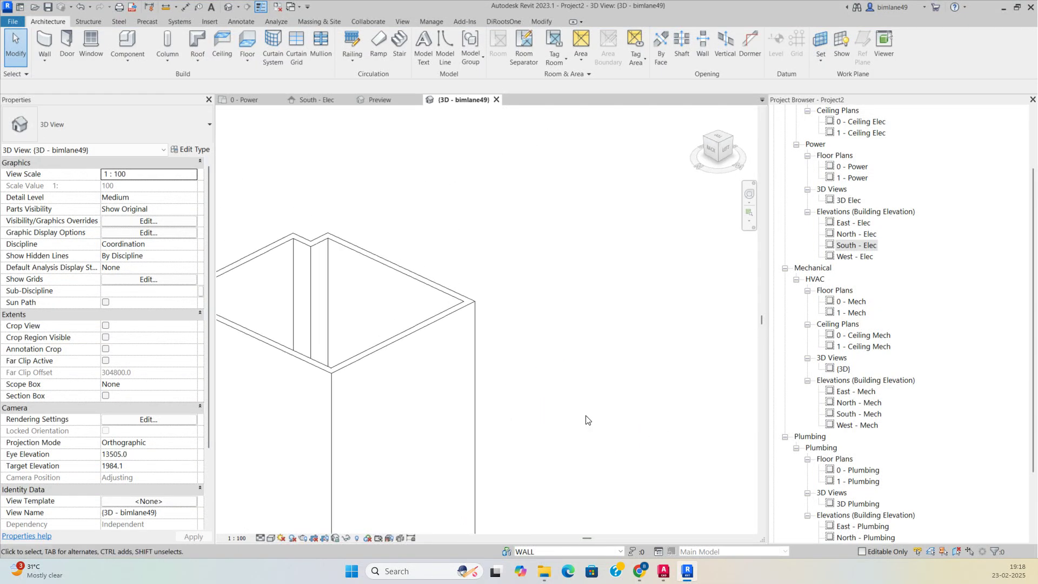
pyautogui.scroll(-3, 588, 419)
pyautogui.click(570, 234)
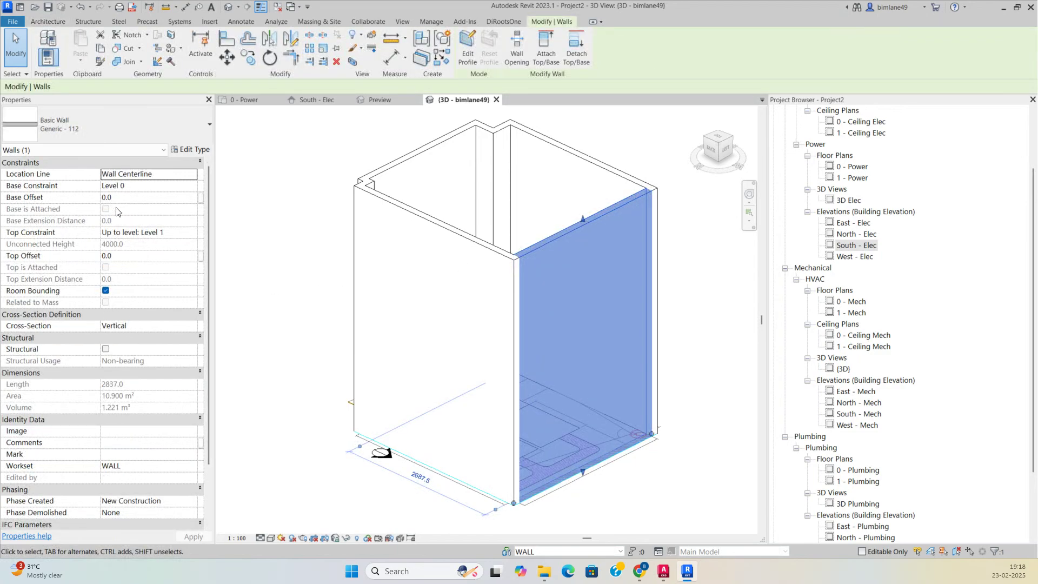
# - In the 0 - Power plan, sketch a rectangular Generic 300mm floor boundary offset 500 mm outward from the walls' outer corners
pyautogui.press('Escape')
pyautogui.keyDown('shift'); pyautogui.moveTo(494, 292); pyautogui.dragTo(634, 319, button='middle'); pyautogui.keyUp('shift')
pyautogui.keyDown('shift'); pyautogui.moveTo(658, 384); pyautogui.dragTo(639, 374, button='middle'); pyautogui.keyUp('shift')
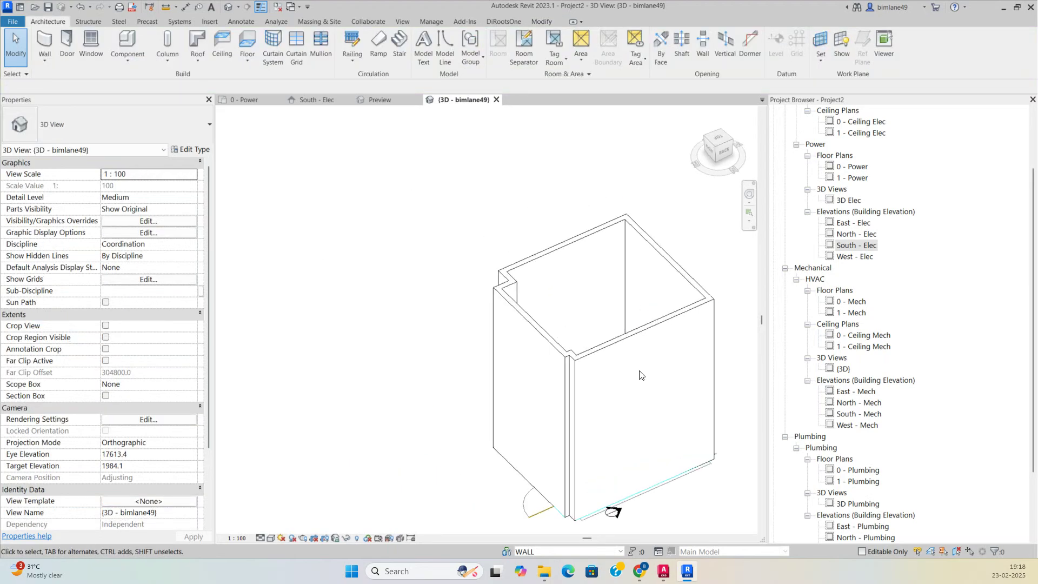
pyautogui.click(249, 100)
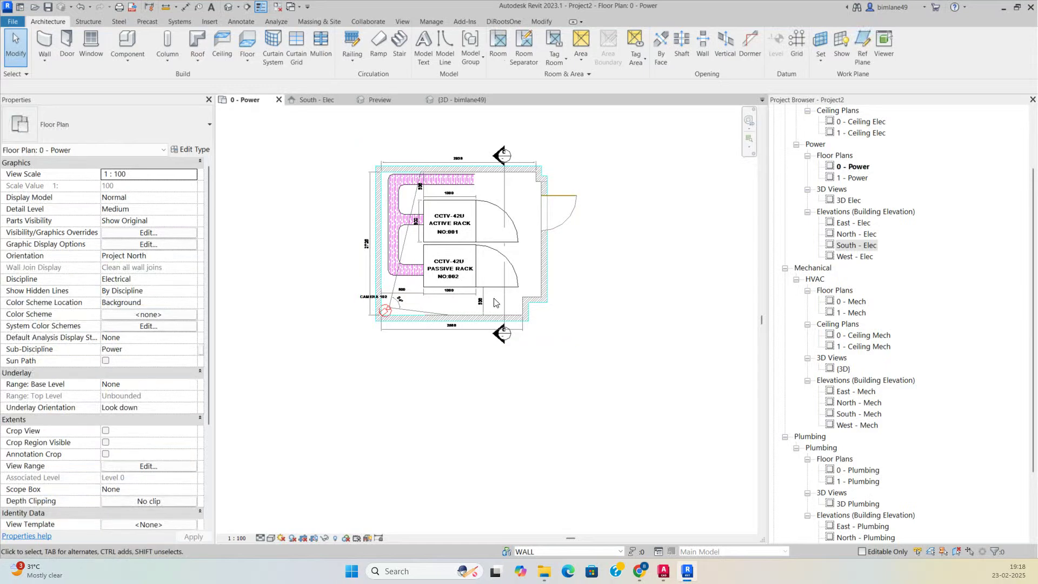
pyautogui.click(246, 65)
pyautogui.click(258, 85)
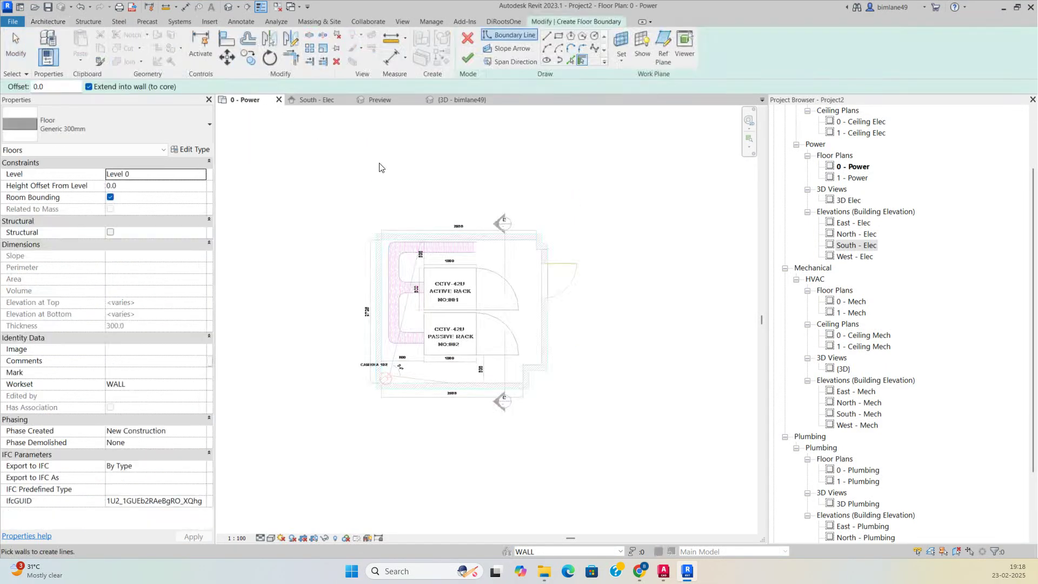
pyautogui.click(559, 36)
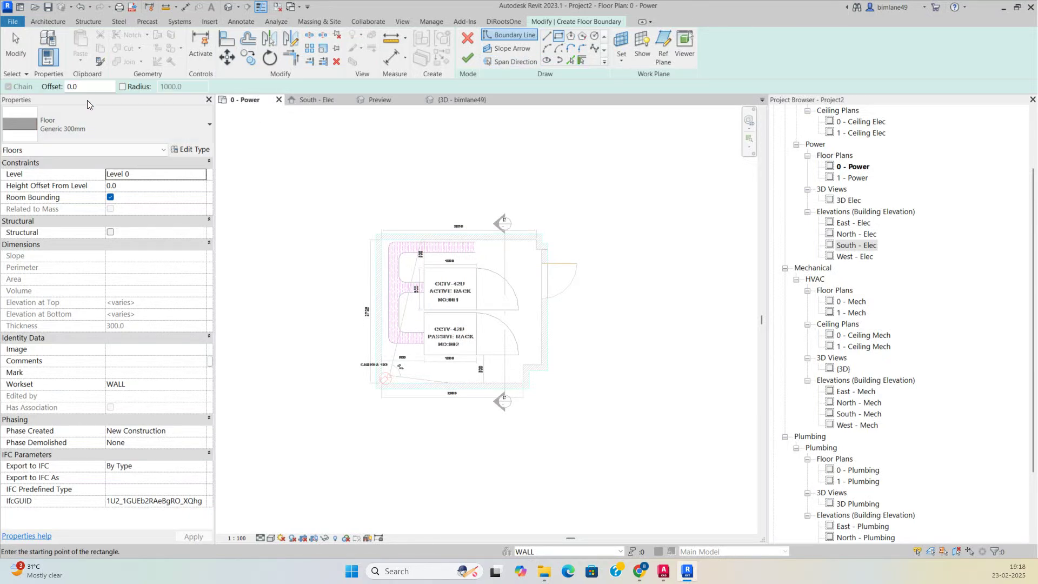
pyautogui.moveTo(87, 86); pyautogui.dragTo(52, 87)
pyautogui.scroll(2, 336, 230)
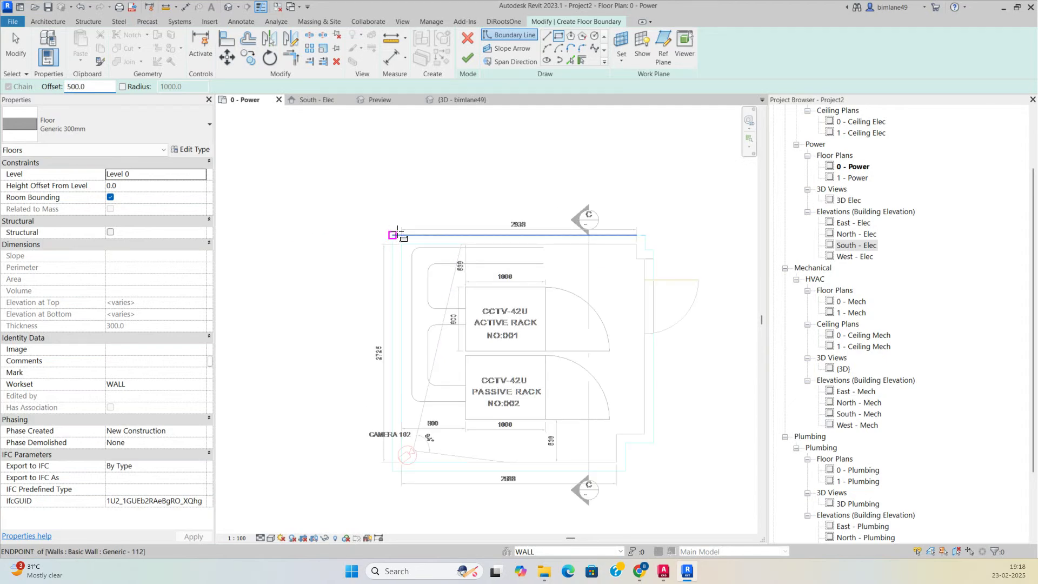
pyautogui.click(393, 235)
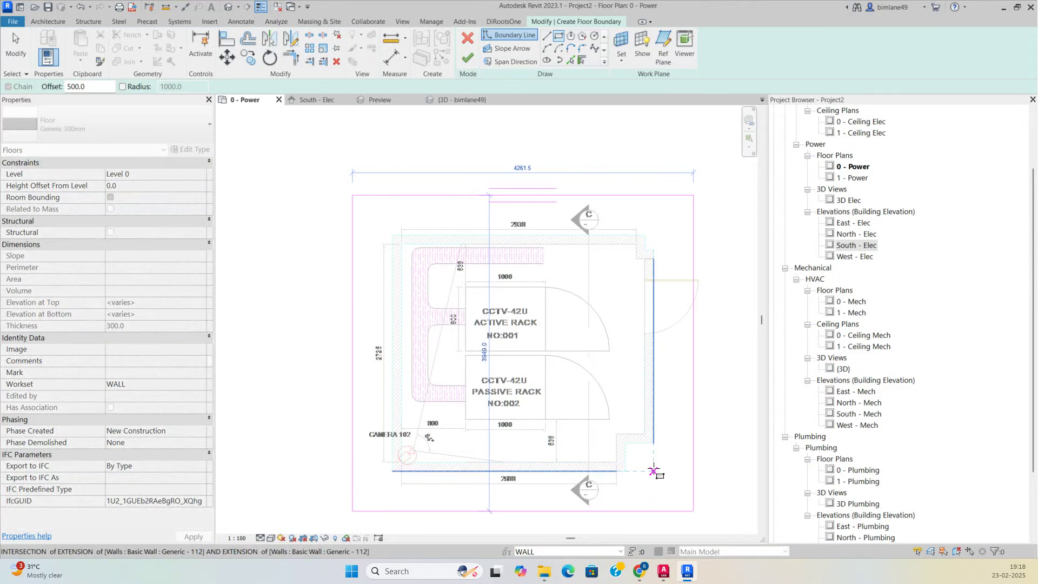
pyautogui.click(654, 471)
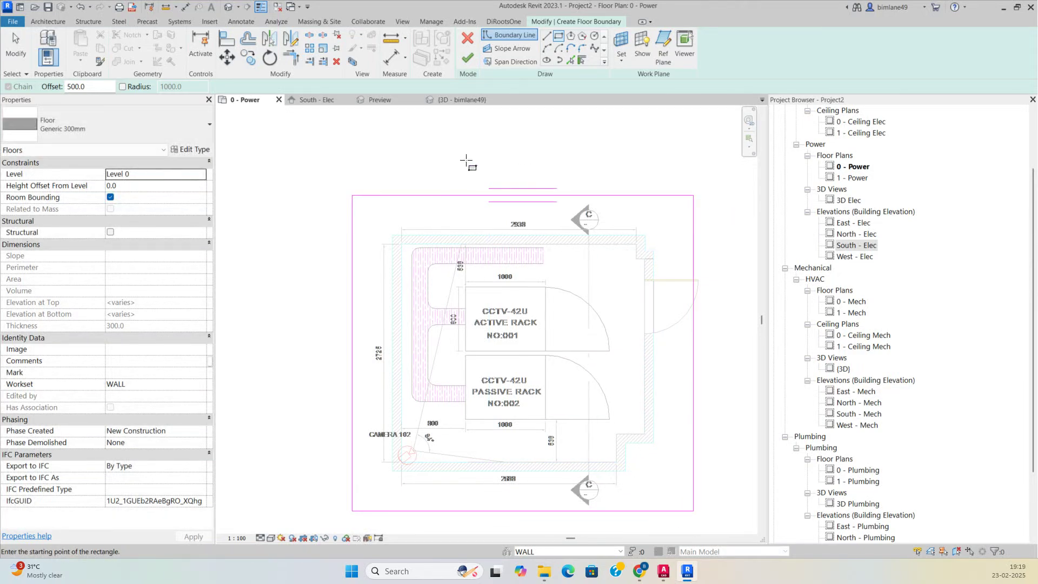
# - Finish the floor sketch and inspect the slab around the room in the 3D view
pyautogui.click(463, 59)
pyautogui.press('Escape')
pyautogui.scroll(-2, 539, 291)
pyautogui.click(443, 103)
pyautogui.keyDown('shift'); pyautogui.moveTo(598, 337); pyautogui.dragTo(437, 443, button='middle'); pyautogui.keyUp('shift')
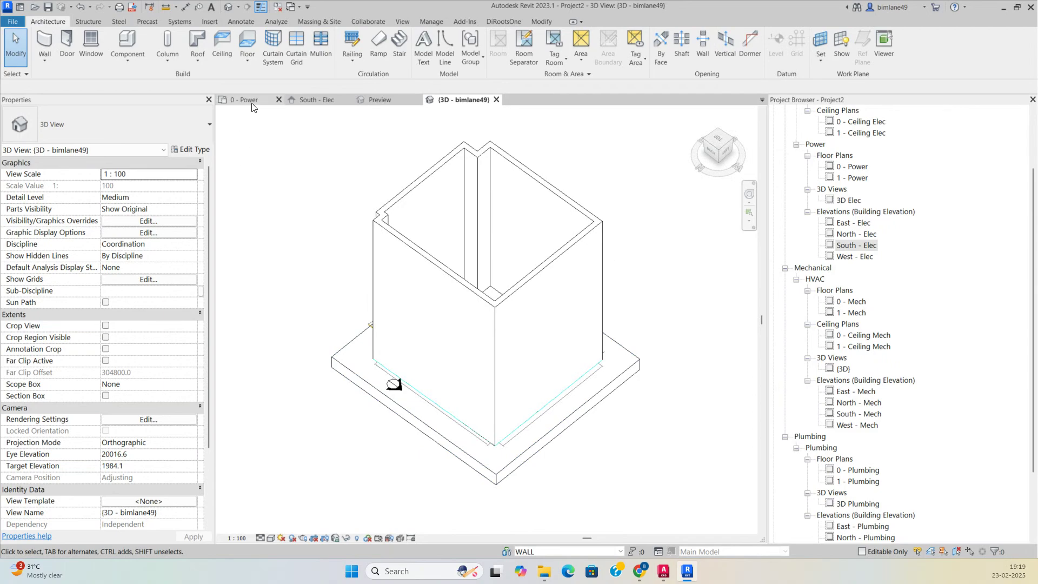
# - Place the 900 x 2100 Aluprof single fire-rated door in the 0 - Power plan's right wall at the CAD door, opening outward
pyautogui.click(244, 100)
pyautogui.scroll(1, 627, 336)
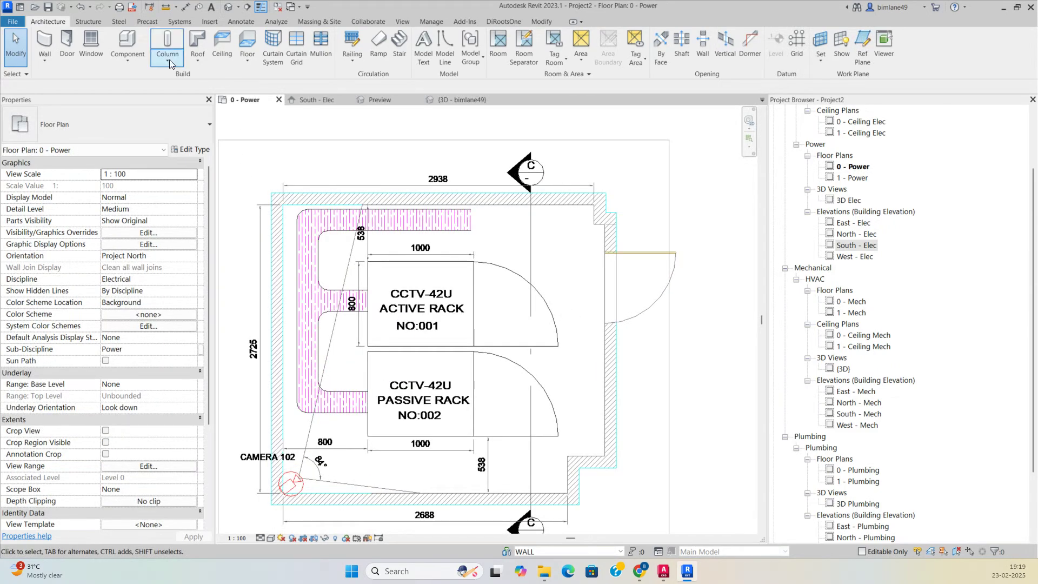
pyautogui.click(67, 41)
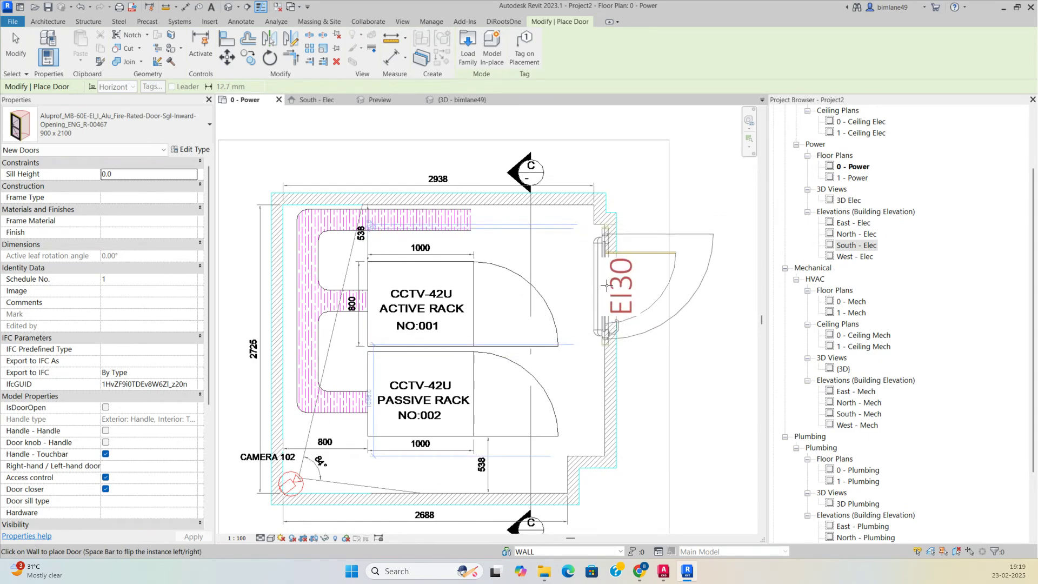
pyautogui.click(607, 288)
pyautogui.press('Escape')
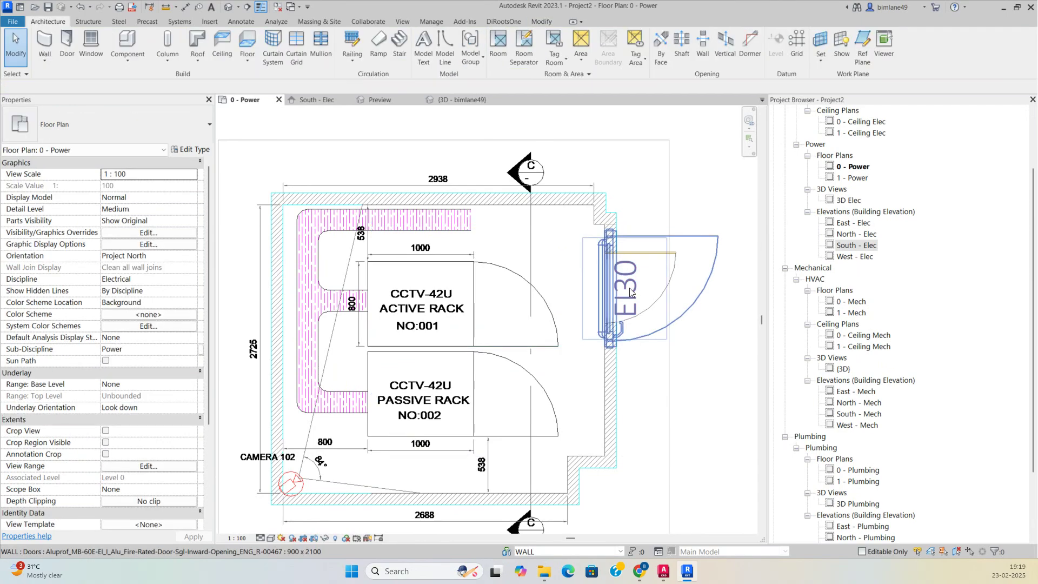
# - Reduce the Width in the placed door's type properties to match the door opening in the CAD plan
pyautogui.click(608, 288)
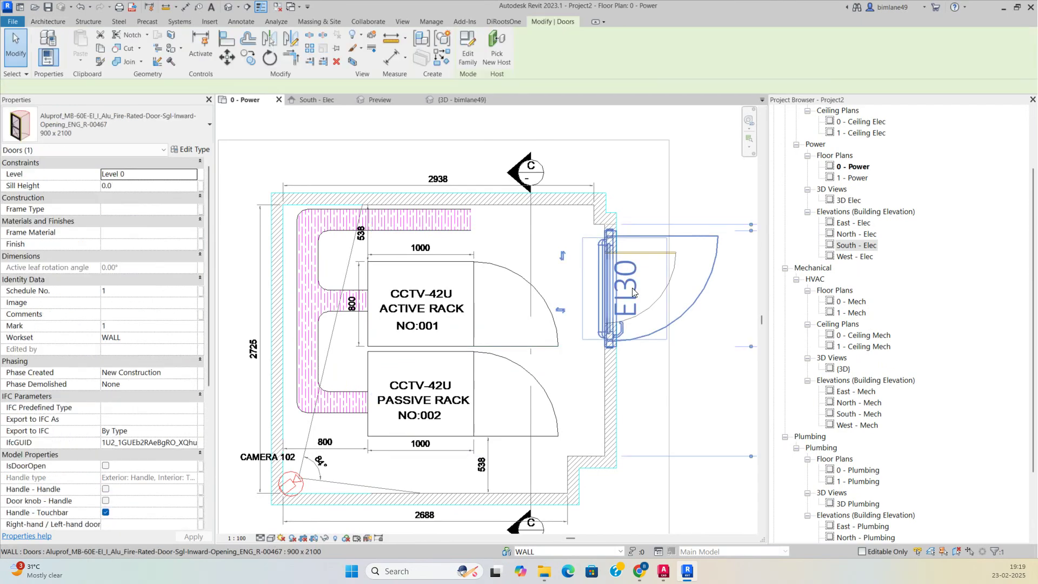
pyautogui.click(187, 150)
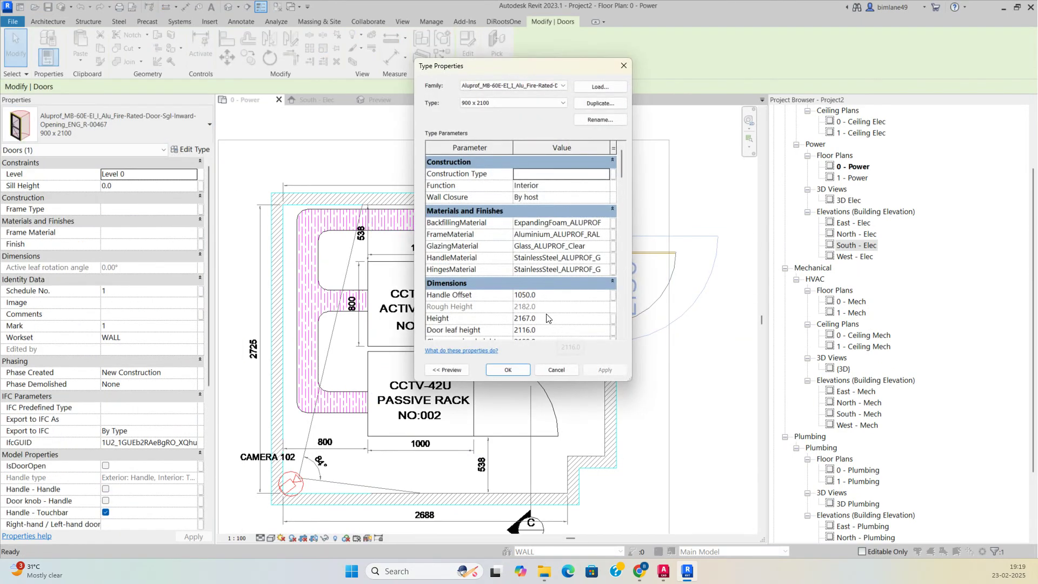
pyautogui.scroll(-1, 548, 320)
pyautogui.scroll(-1, 547, 320)
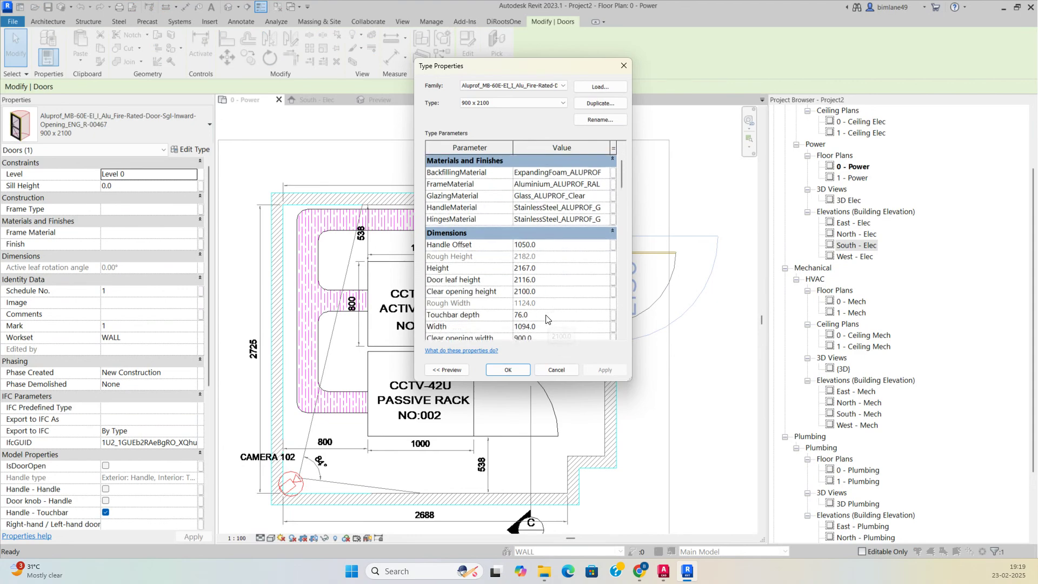
pyautogui.click(539, 327)
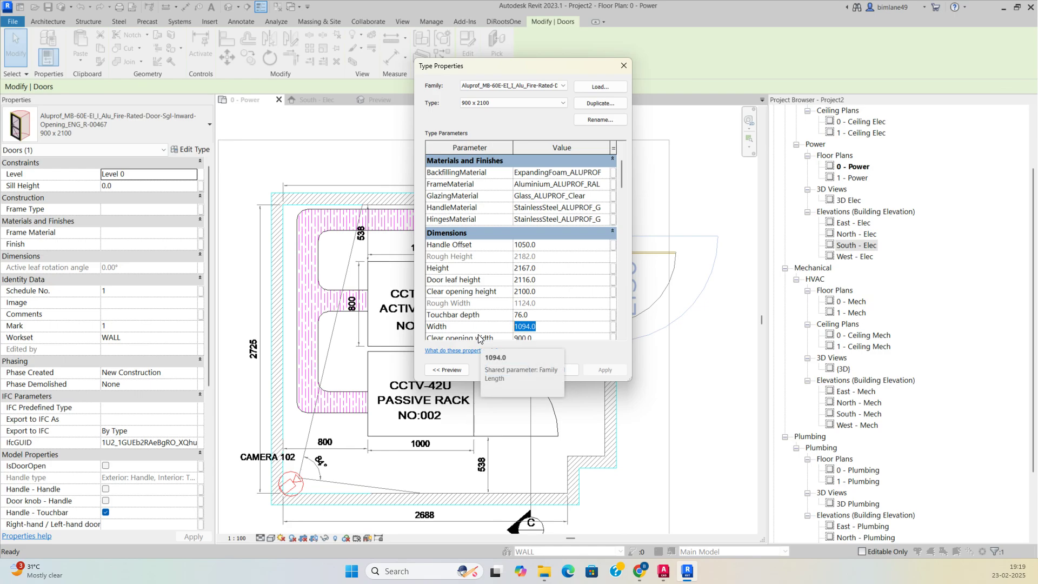
pyautogui.write('8')
pyautogui.click(506, 372)
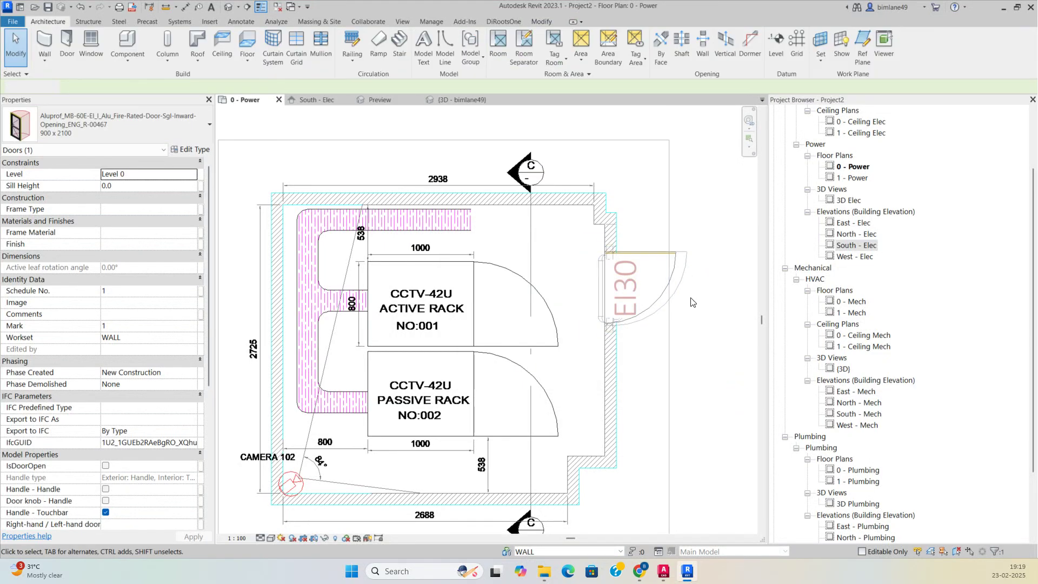
# - Check the resized door against the CAD opening in plan and examine it from outside in the 3D view
pyautogui.press('Escape')
pyautogui.scroll(3, 691, 292)
pyautogui.click(685, 292)
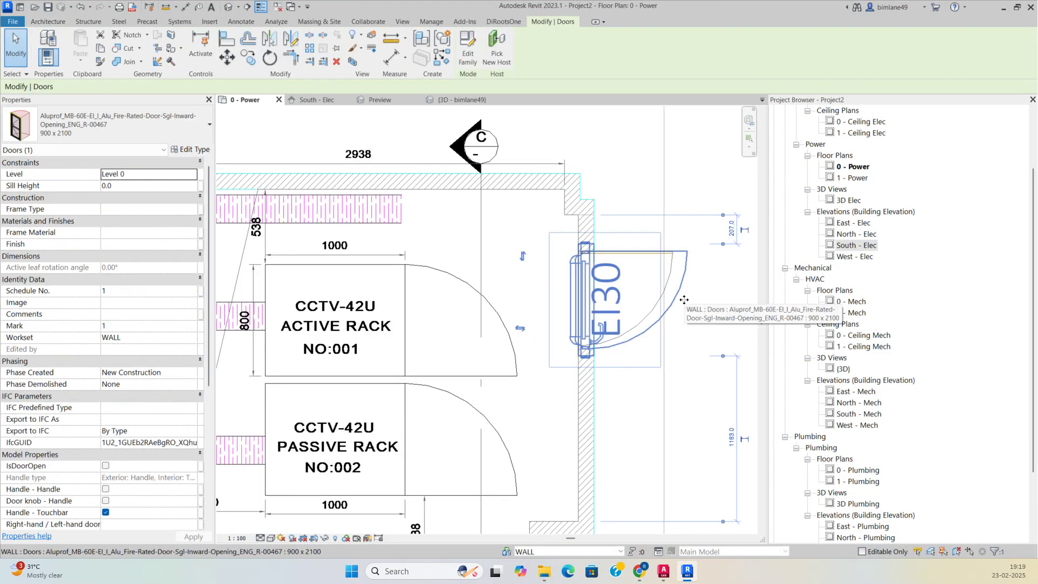
pyautogui.press('Escape')
pyautogui.scroll(-3, 658, 312)
pyautogui.scroll(-2, 658, 313)
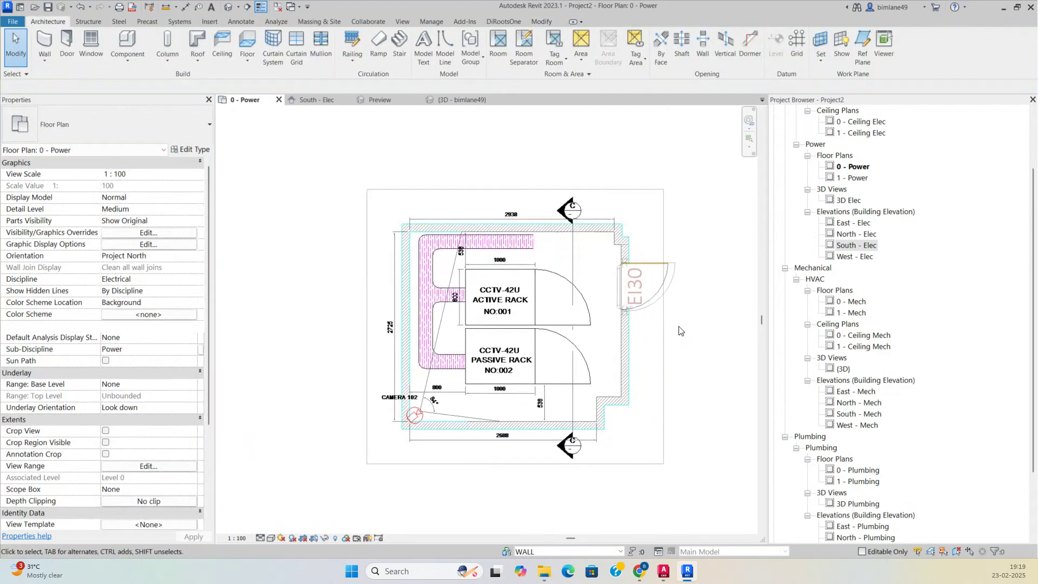
pyautogui.click(444, 101)
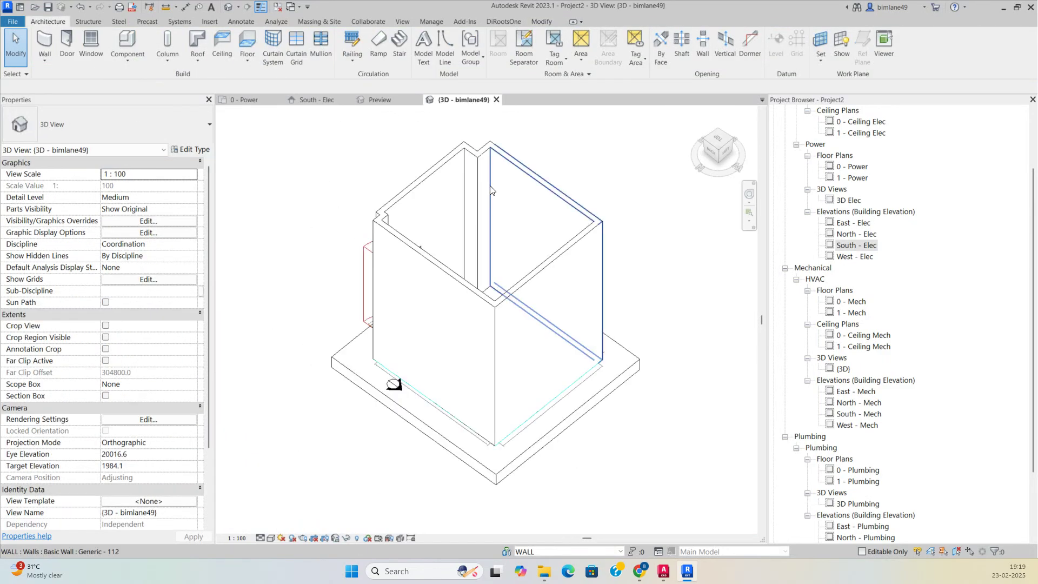
pyautogui.keyDown('shift'); pyautogui.moveTo(599, 295); pyautogui.dragTo(803, 279, button='middle'); pyautogui.keyUp('shift')
pyautogui.scroll(3, 527, 514)
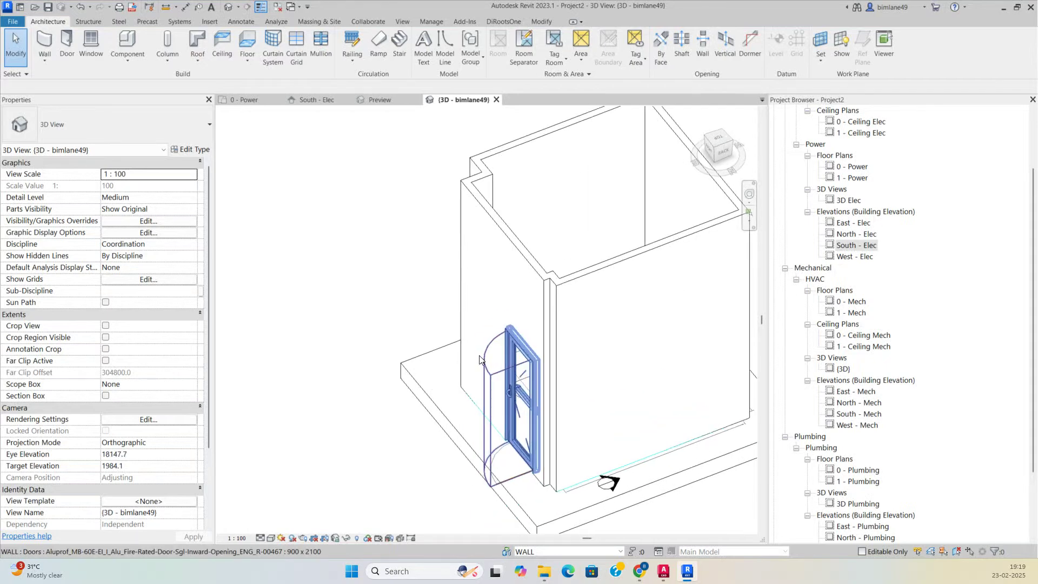
# - Turn off the door's Handle - Touchbar, Access control and Door closer options
pyautogui.click(519, 417)
pyautogui.scroll(-3, 148, 336)
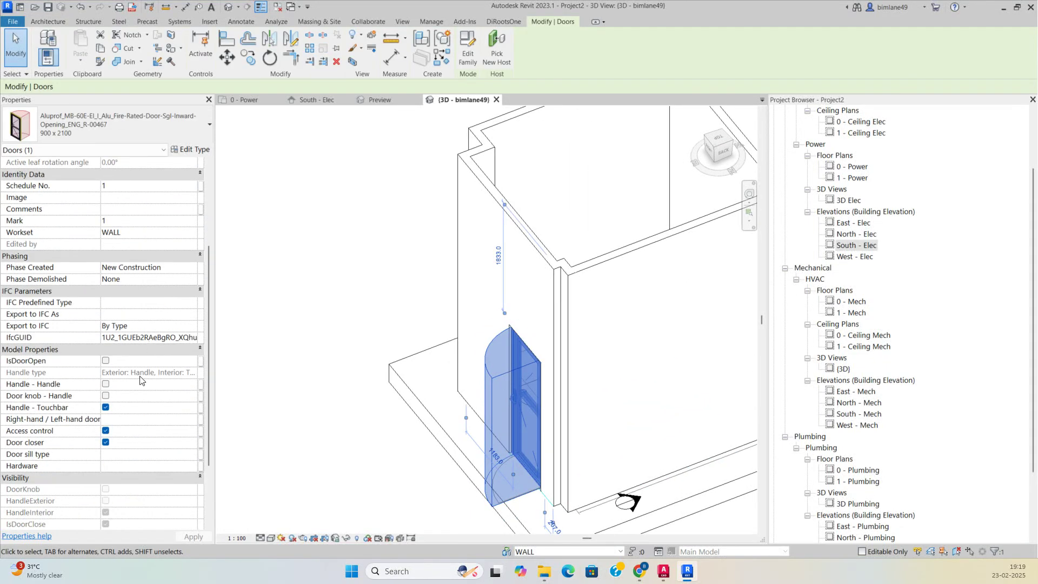
pyautogui.click(106, 443)
pyautogui.click(107, 431)
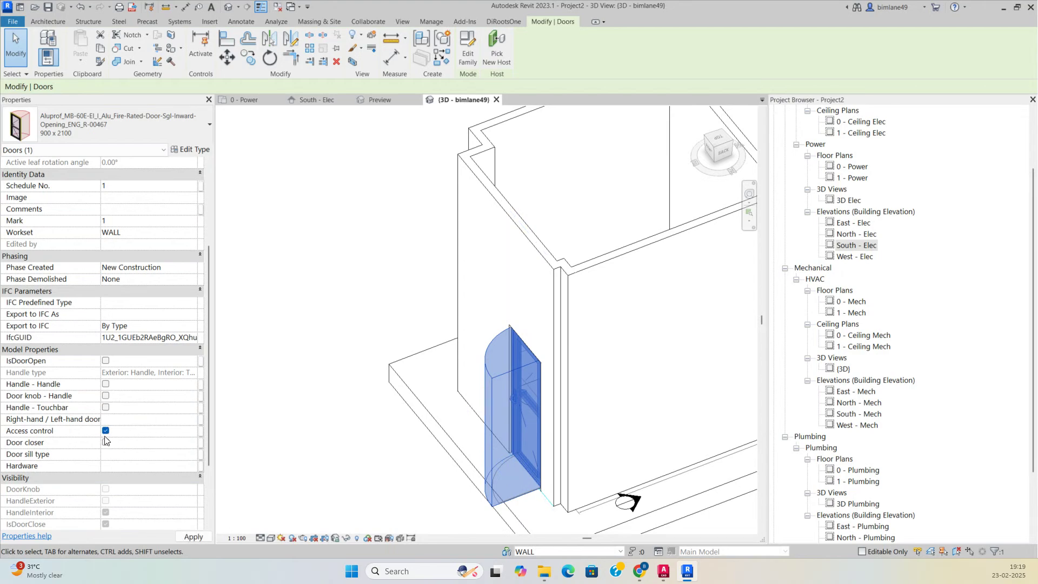
pyautogui.click(333, 399)
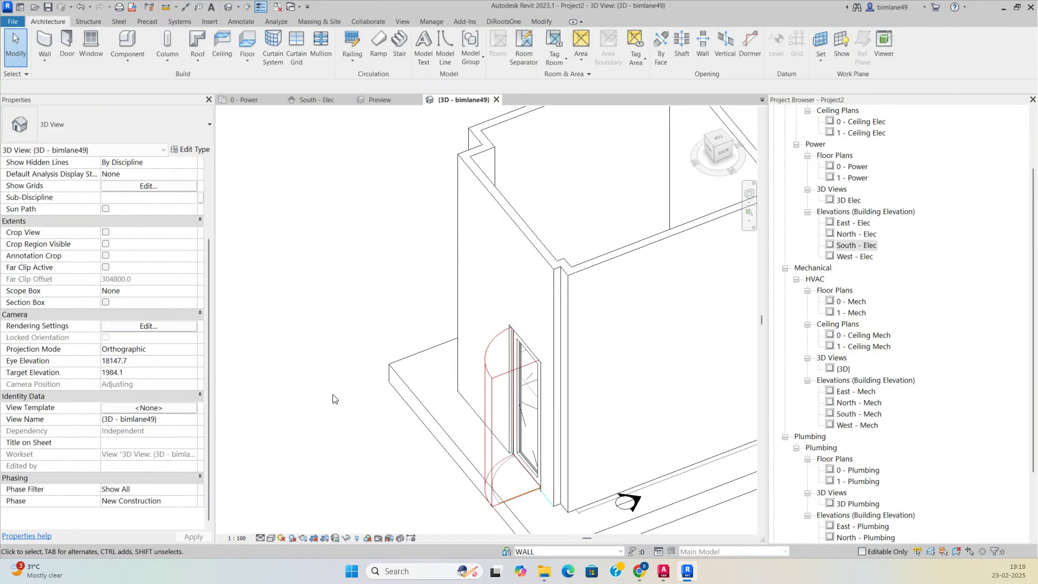
# - Turn off the door's Show Clearance Zone and Show Fire-rated Symbol options and view the cleaned-up door from the front
pyautogui.click(518, 364)
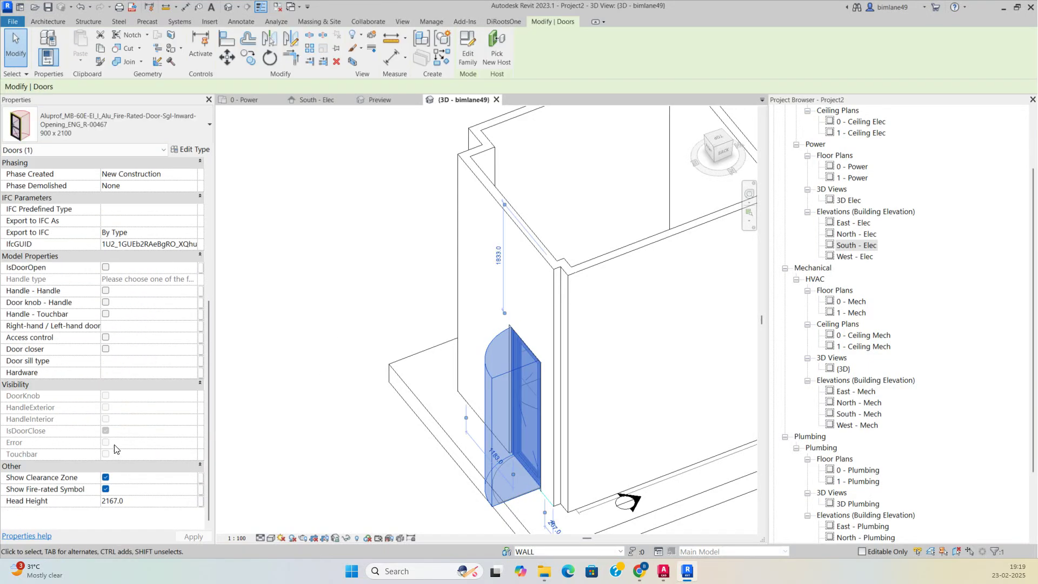
pyautogui.click(314, 441)
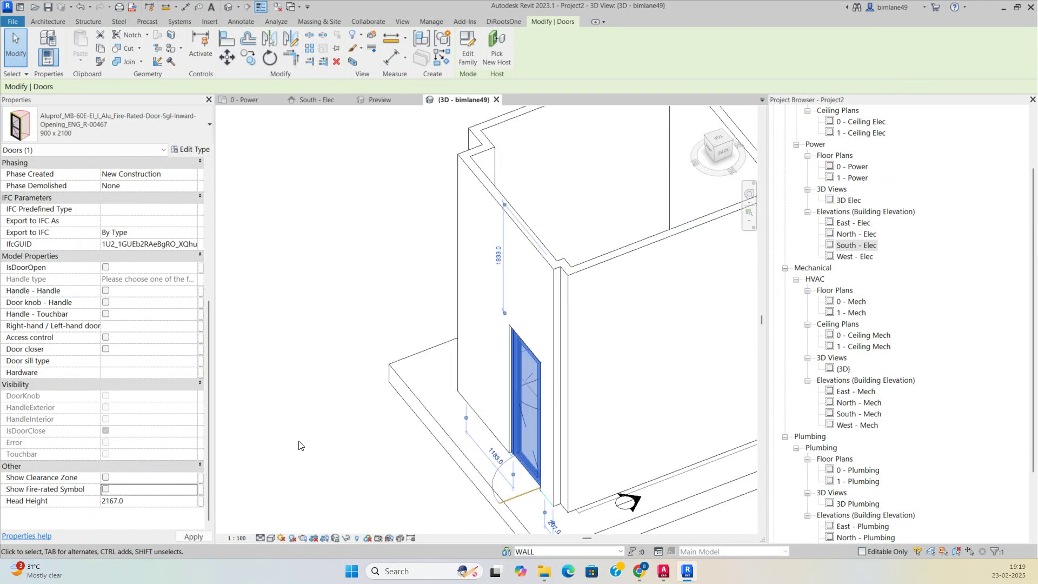
pyautogui.keyDown('shift'); pyautogui.moveTo(413, 438); pyautogui.dragTo(305, 360, button='middle'); pyautogui.keyUp('shift')
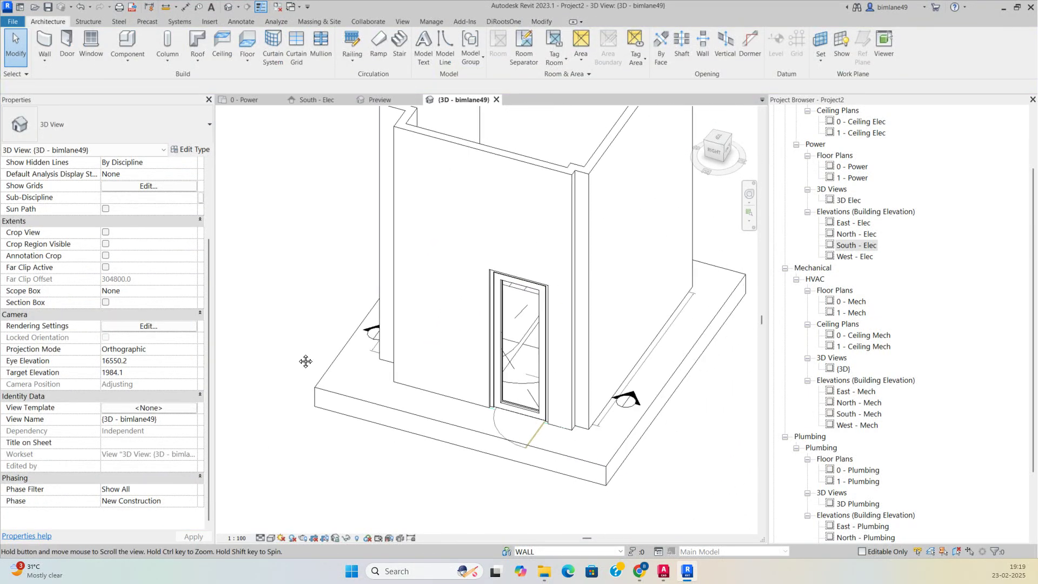
# - Place a ServerData_Cabinet_15712 on the CCTV-42U Active Rack outline in the 0 - Power plan, rotated to match the CAD door swing
pyautogui.click(254, 100)
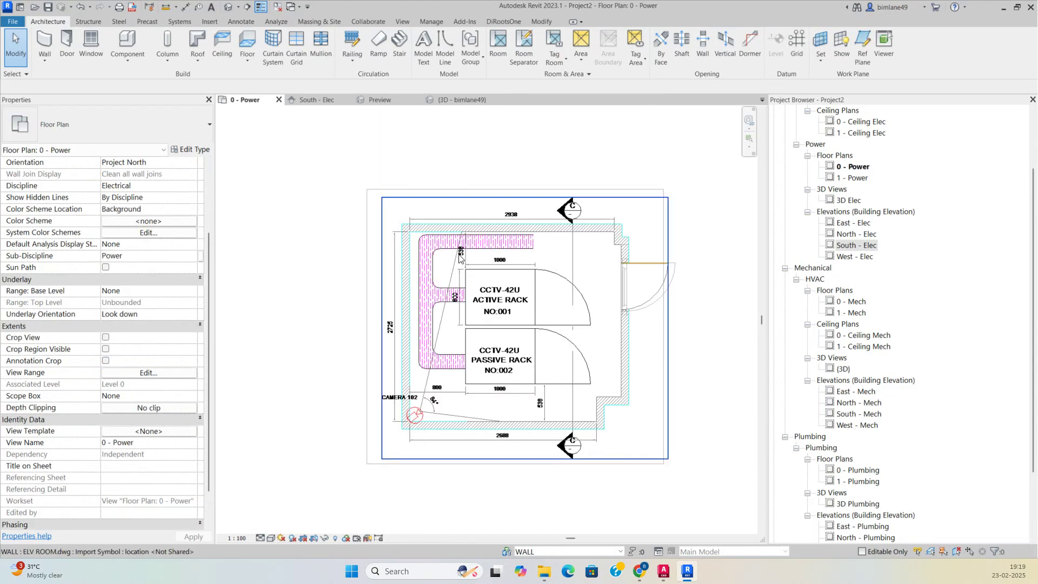
pyautogui.scroll(4, 616, 369)
pyautogui.moveTo(616, 369); pyautogui.dragTo(649, 370, button='middle')
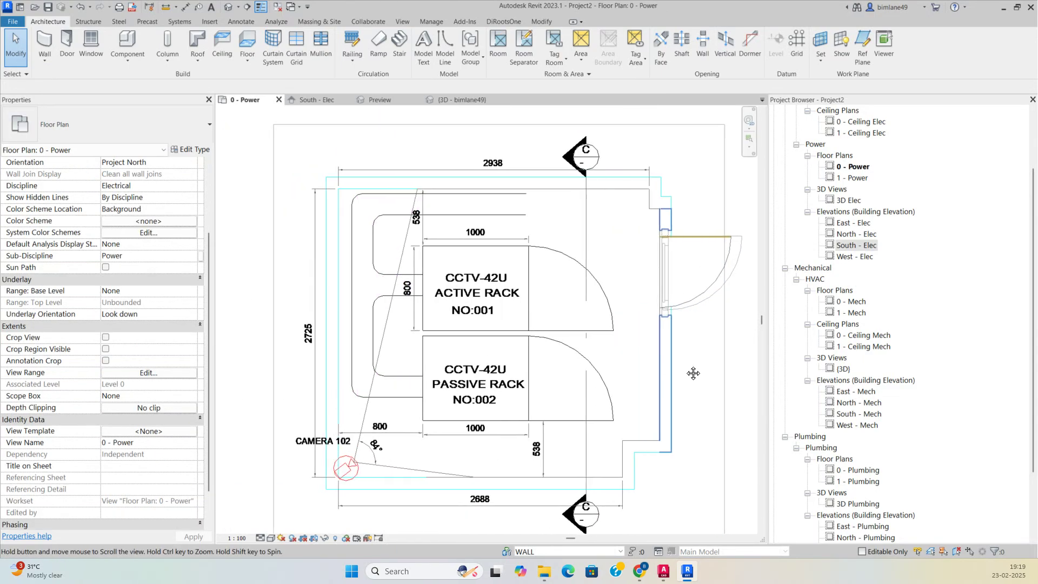
pyautogui.moveTo(434, 351); pyautogui.dragTo(427, 288, button='middle')
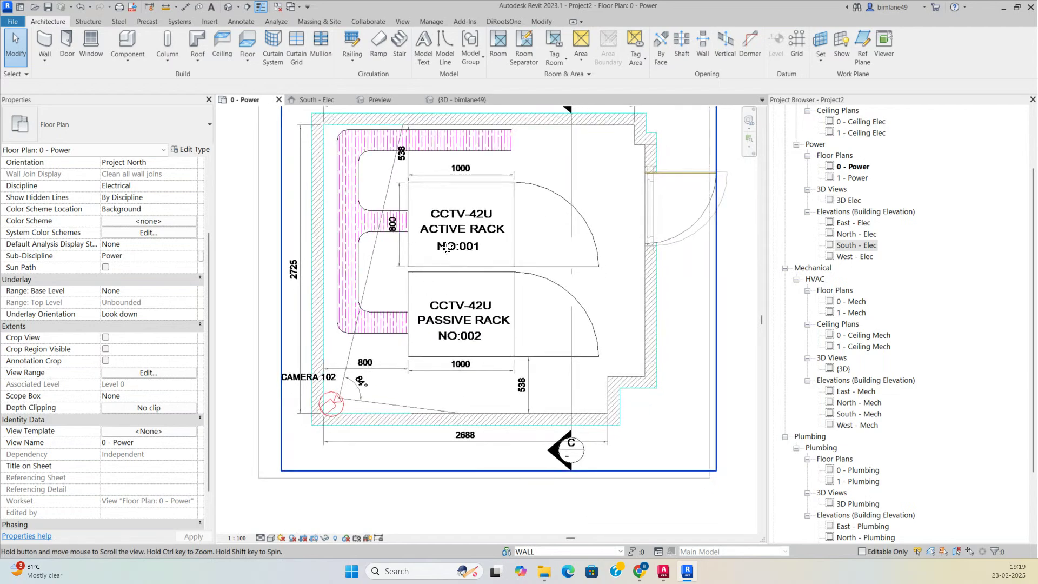
pyautogui.scroll(-2, 429, 286)
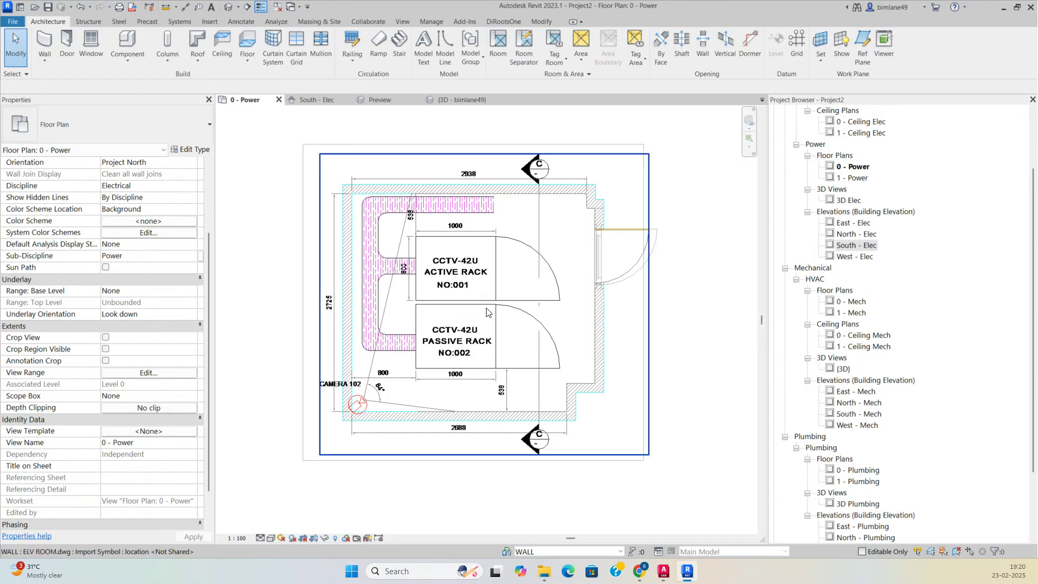
pyautogui.click(182, 22)
pyautogui.click(837, 54)
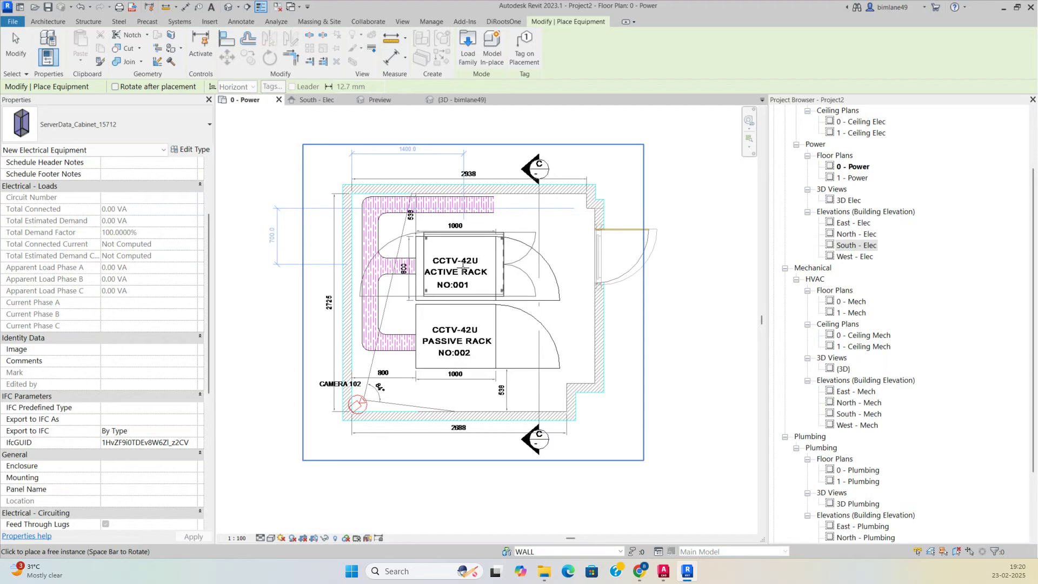
pyautogui.scroll(1, 467, 271)
pyautogui.press('space')
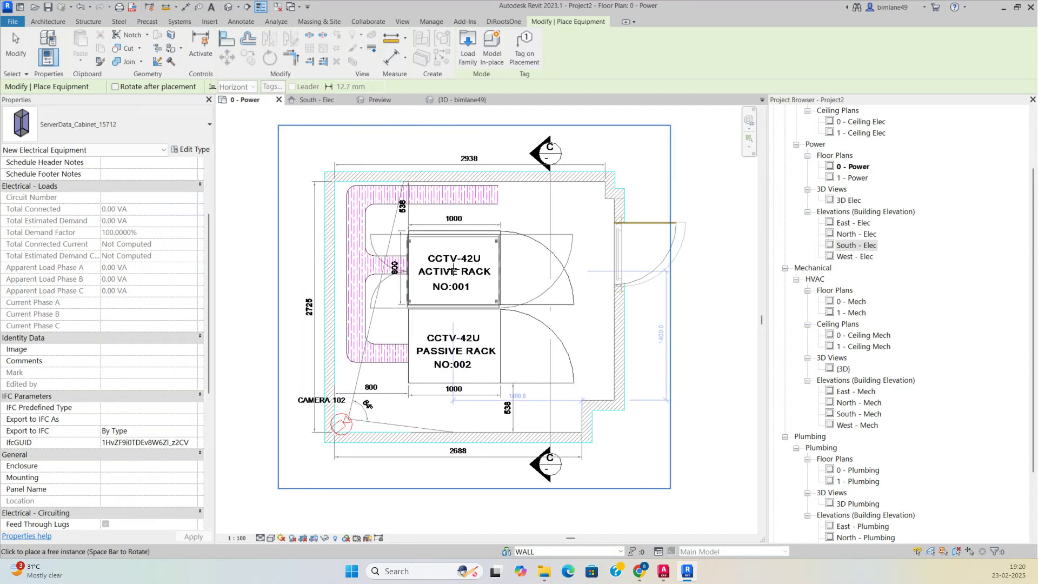
pyautogui.click(455, 268)
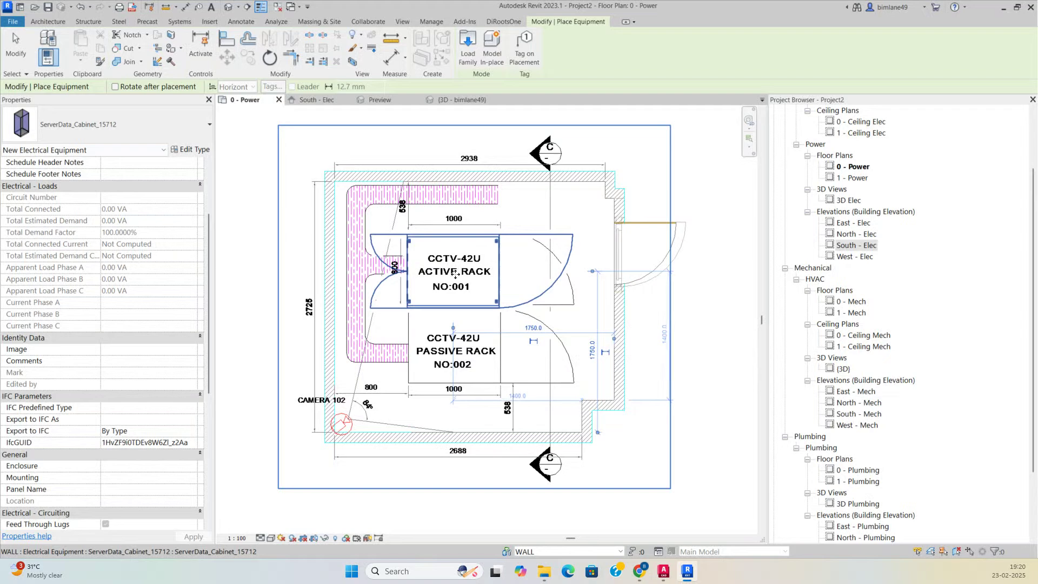
# - Place a second server cabinet on the CCTV-42U Passive Rack outline, end the command, and inspect both racks in 3D
pyautogui.click(454, 343)
pyautogui.press('Escape')
pyautogui.press('Escape')
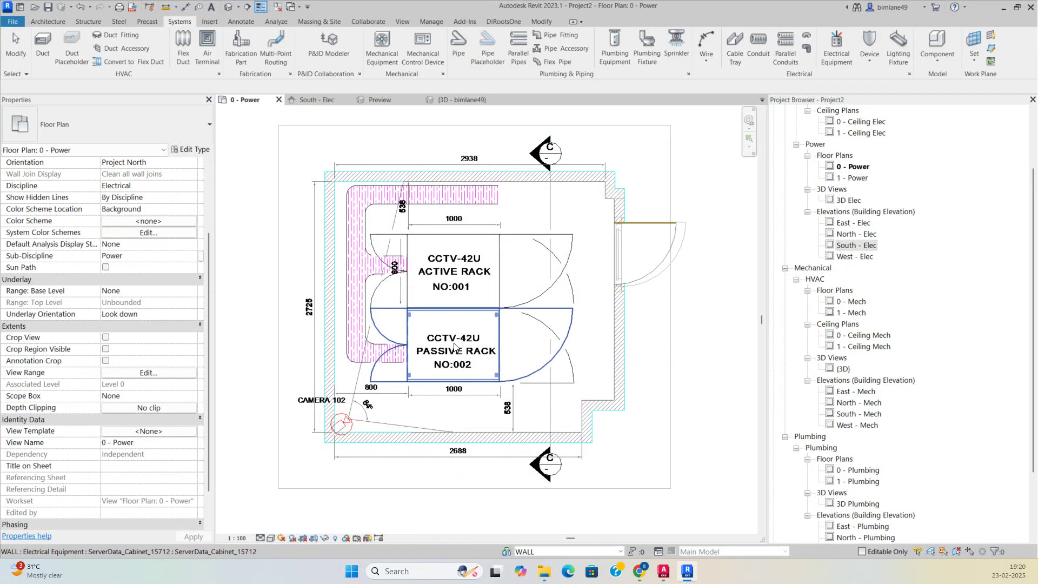
pyautogui.click(460, 100)
pyautogui.scroll(-3, 452, 112)
pyautogui.keyDown('shift'); pyautogui.moveTo(459, 162); pyautogui.dragTo(541, 455, button='middle'); pyautogui.keyUp('shift')
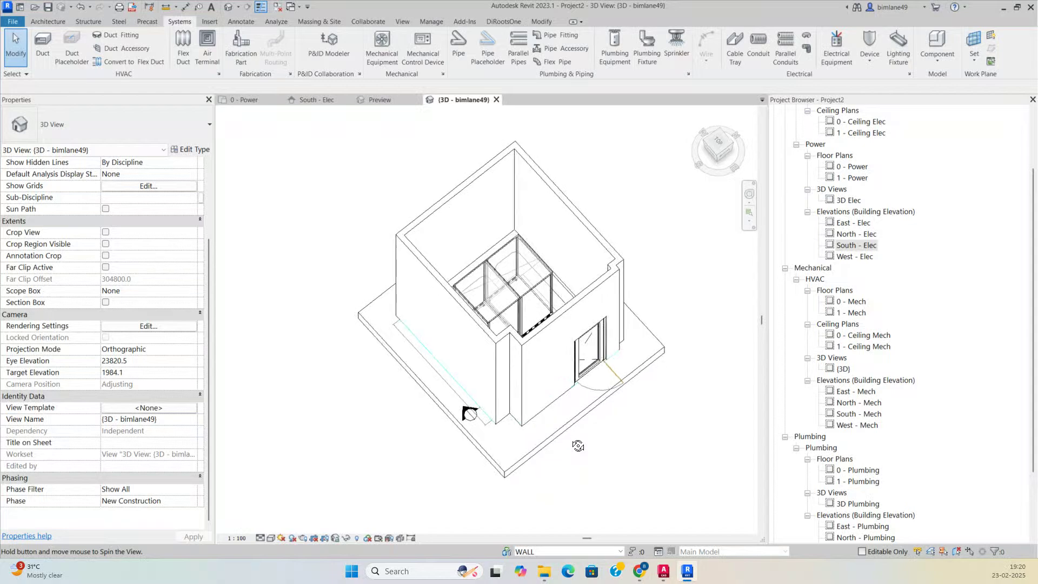
# - Delete the imported ELV ROOM.dwg underlay from the 0 - Power floor plan
pyautogui.click(254, 100)
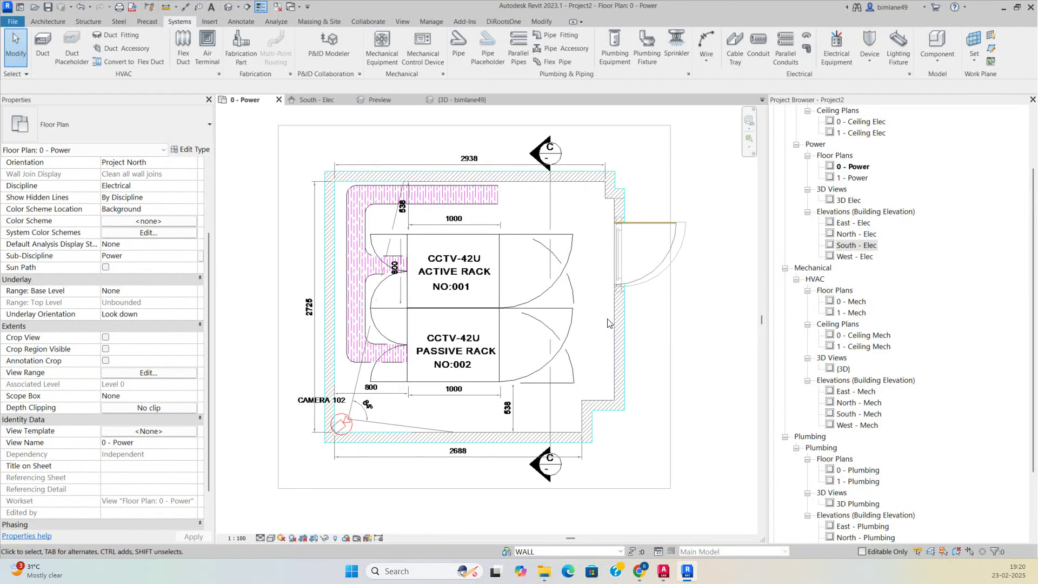
pyautogui.click(574, 298)
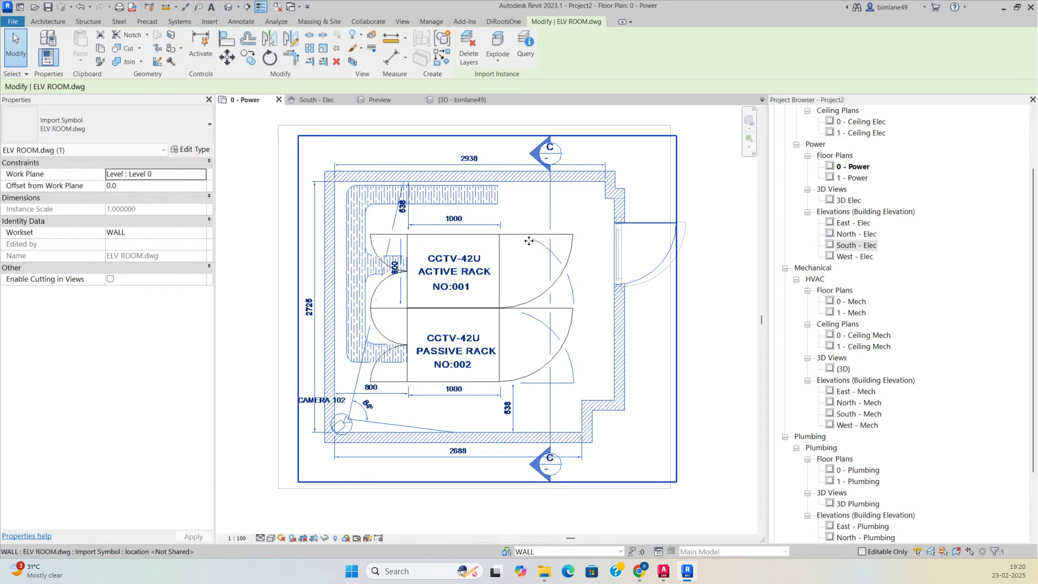
pyautogui.press('Delete')
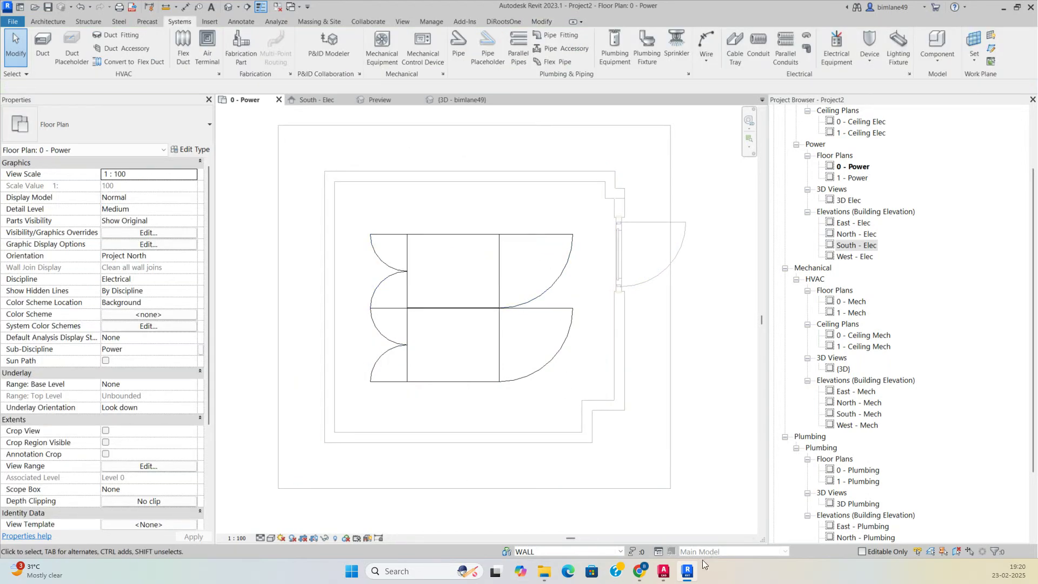
# - Bring up the AutoCAD window, move it aside onto the second monitor, and return to Revit's 0 - Power plan
pyautogui.click(664, 572)
pyautogui.moveTo(605, 39); pyautogui.dragTo(1037, 97)
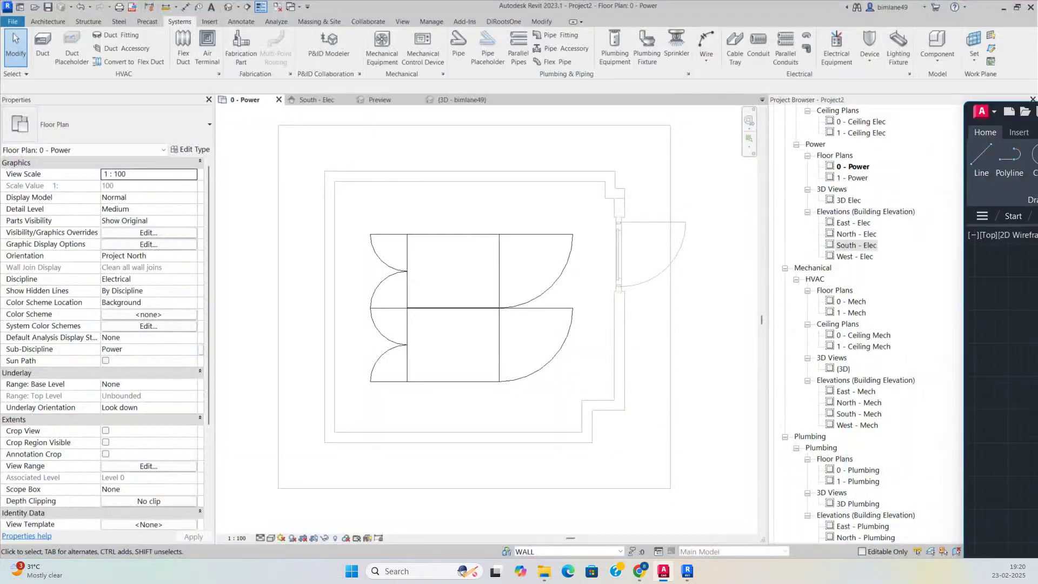
pyautogui.click(647, 210)
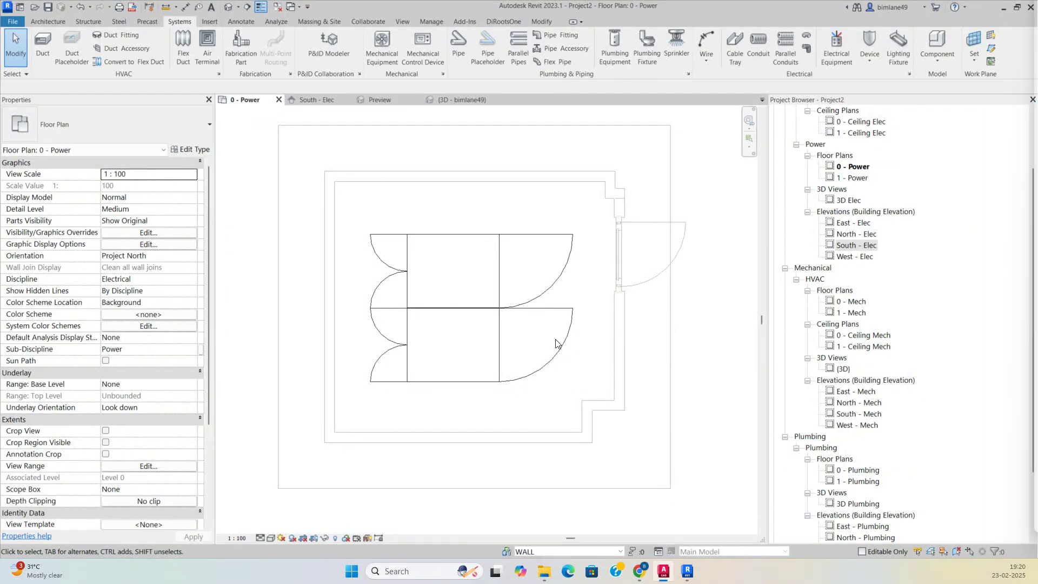
pyautogui.scroll(-3, 425, 279)
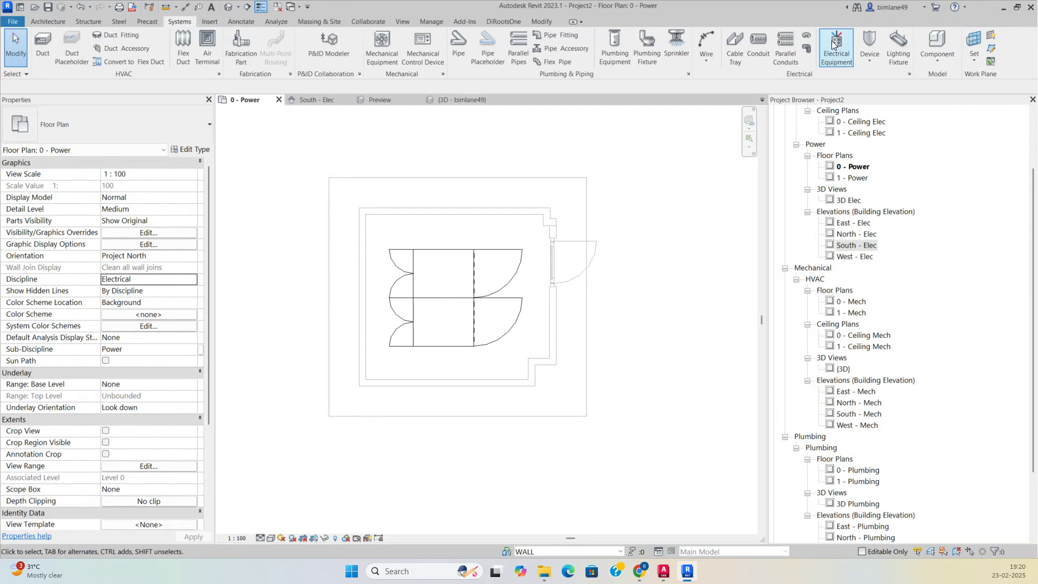
# - Place a Fixed Dome Wall Mounted Camera security device at the room's lower-left inner corner, angled diagonally towards the racks
pyautogui.click(868, 61)
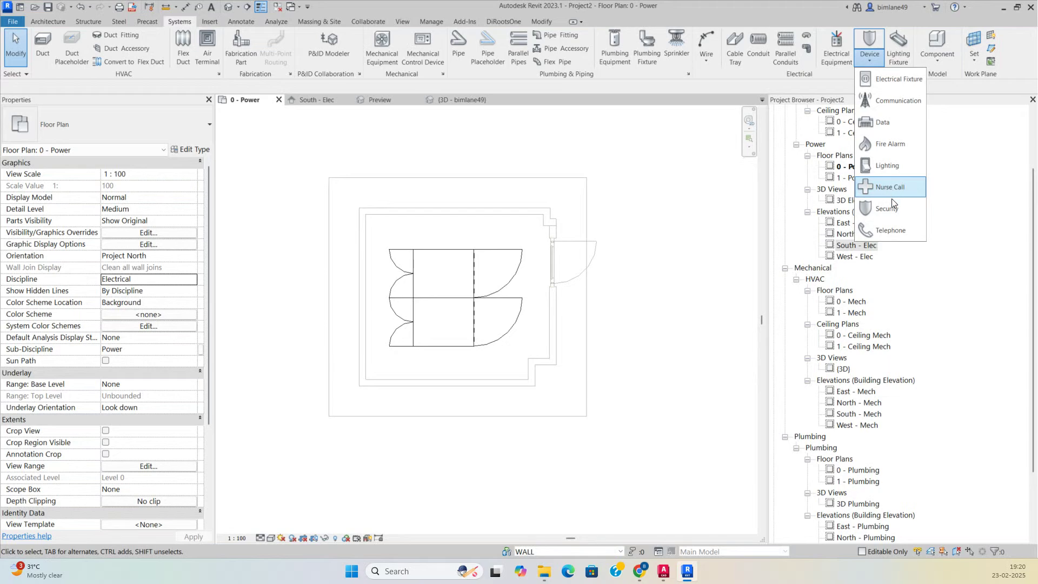
pyautogui.click(887, 209)
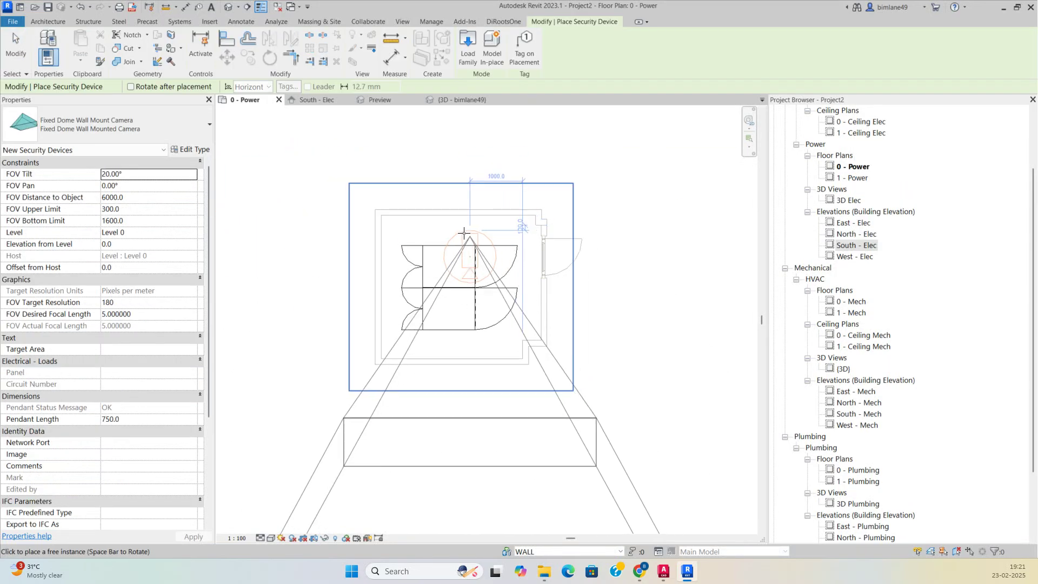
pyautogui.scroll(1, 330, 421)
pyautogui.scroll(3, 383, 358)
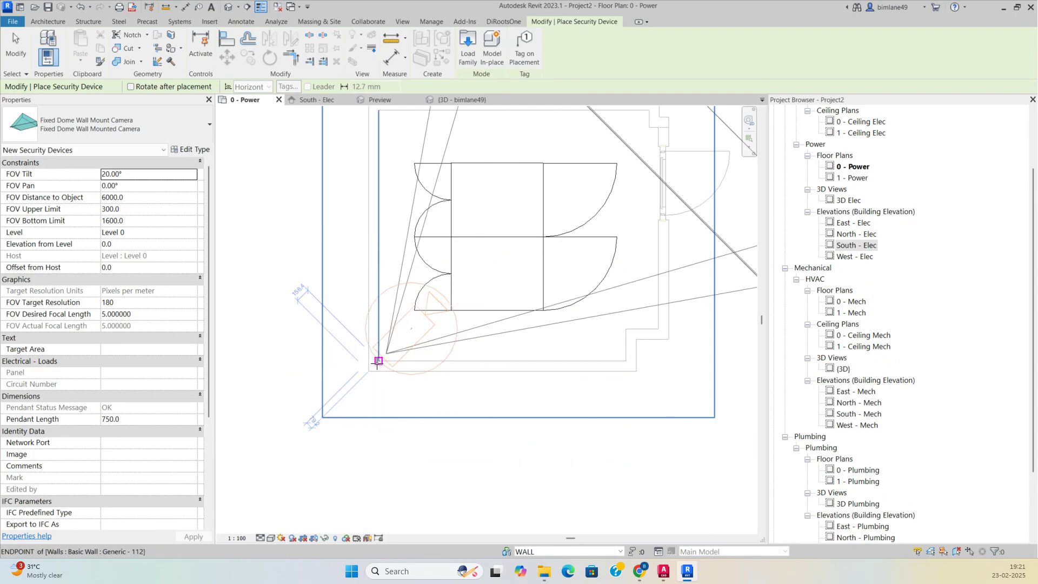
pyautogui.click(378, 361)
pyautogui.press('Escape')
pyautogui.click(401, 338)
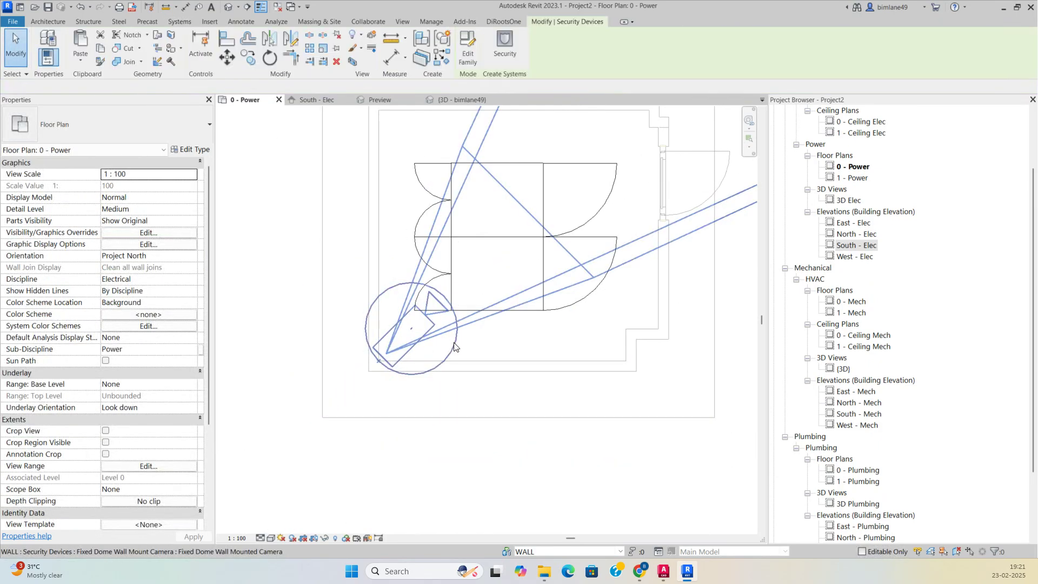
# - Turn off the camera's Show Field of View option and shift the camera slightly away from the wall corner
pyautogui.scroll(-5, 139, 417)
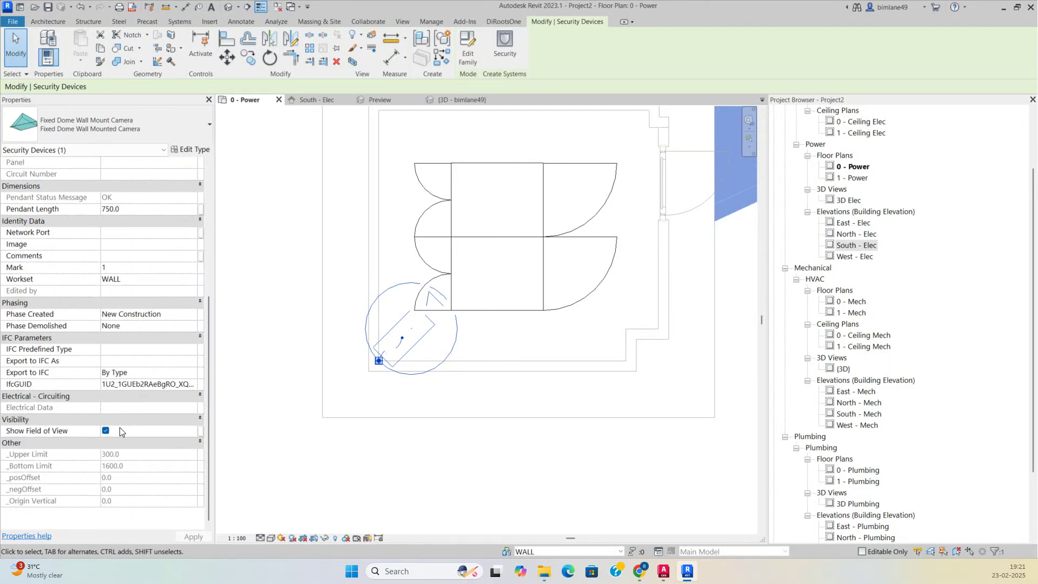
pyautogui.scroll(-3, 450, 394)
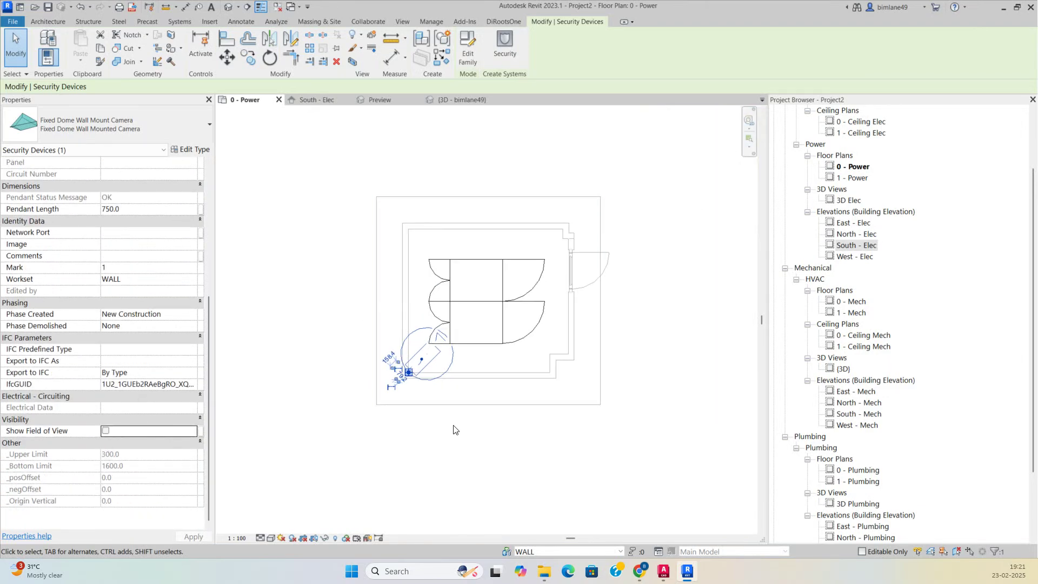
pyautogui.click(456, 431)
pyautogui.scroll(2, 455, 363)
pyautogui.scroll(1, 455, 361)
pyautogui.click(455, 360)
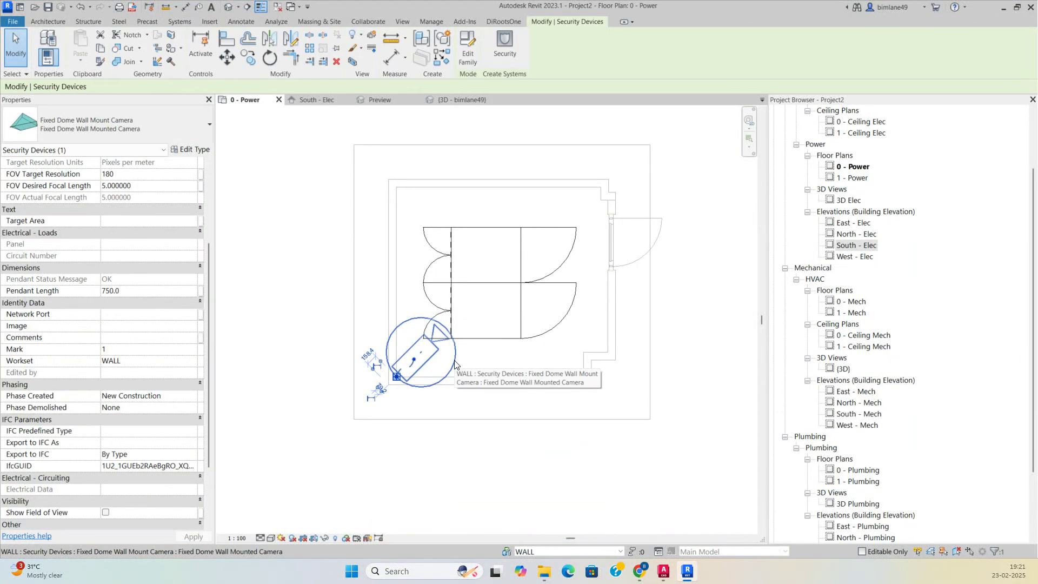
pyautogui.moveTo(455, 364); pyautogui.dragTo(455, 360)
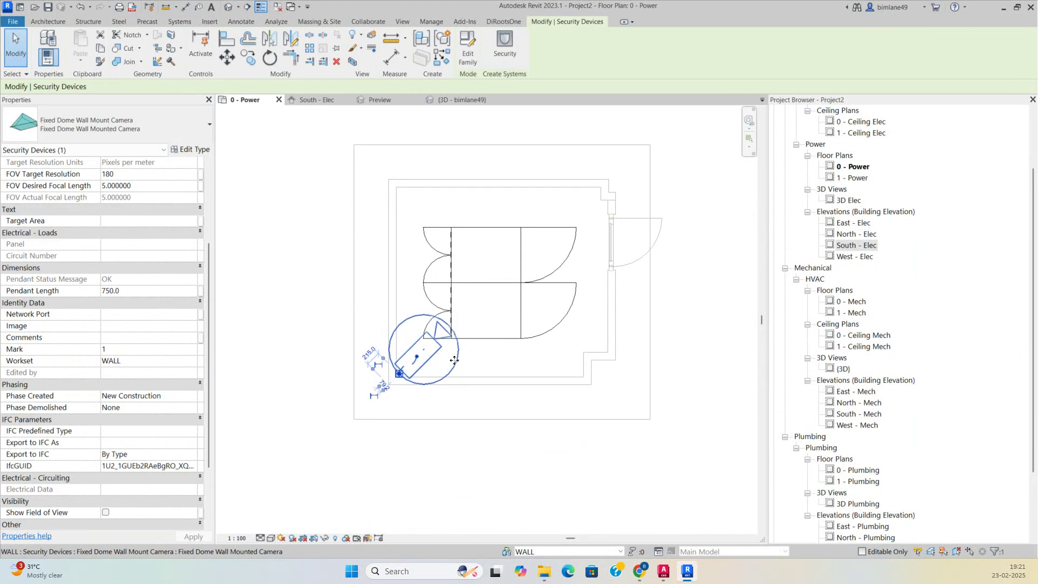
# - Set the camera's Elevation from Level to 2500 and inspect the room's contents in a 3D selection box
pyautogui.scroll(5, 128, 262)
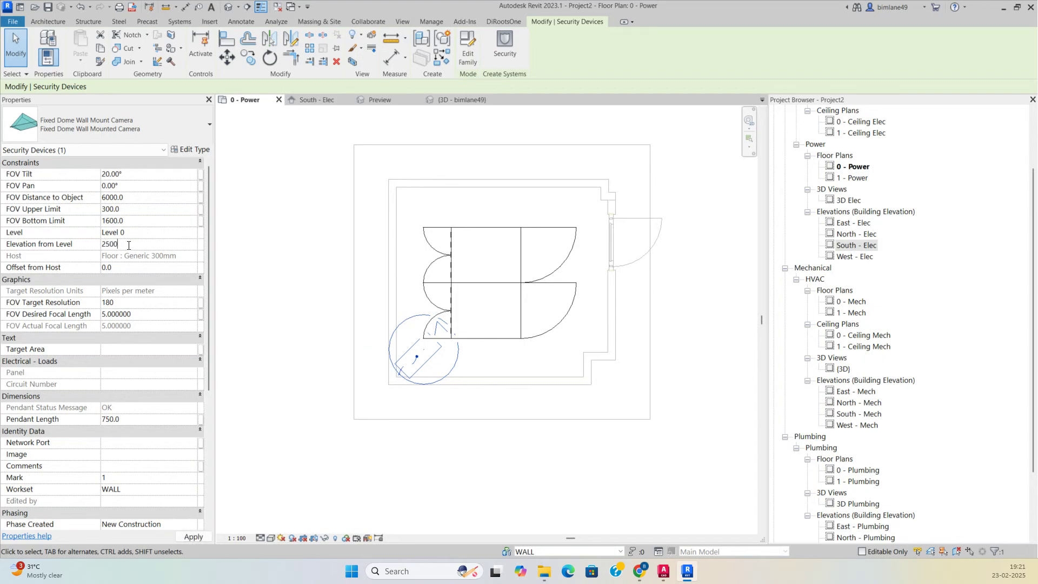
pyautogui.click(266, 331)
pyautogui.scroll(-1, 266, 330)
pyautogui.moveTo(270, 153); pyautogui.dragTo(584, 477)
pyautogui.click(352, 63)
pyautogui.keyDown('shift'); pyautogui.moveTo(378, 282); pyautogui.dragTo(310, 255, button='middle'); pyautogui.keyUp('shift')
pyautogui.scroll(3, 378, 303)
pyautogui.keyDown('shift'); pyautogui.moveTo(422, 325); pyautogui.dragTo(439, 352, button='middle'); pyautogui.keyUp('shift')
pyautogui.scroll(-2, 439, 352)
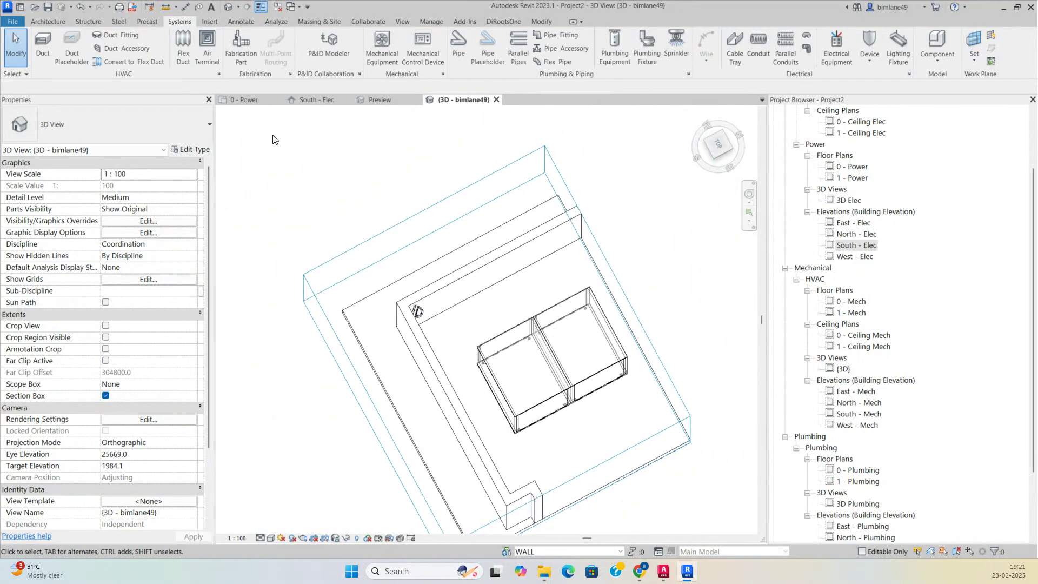
# - Delete the dome camera from the 0 - Power plan
pyautogui.click(269, 103)
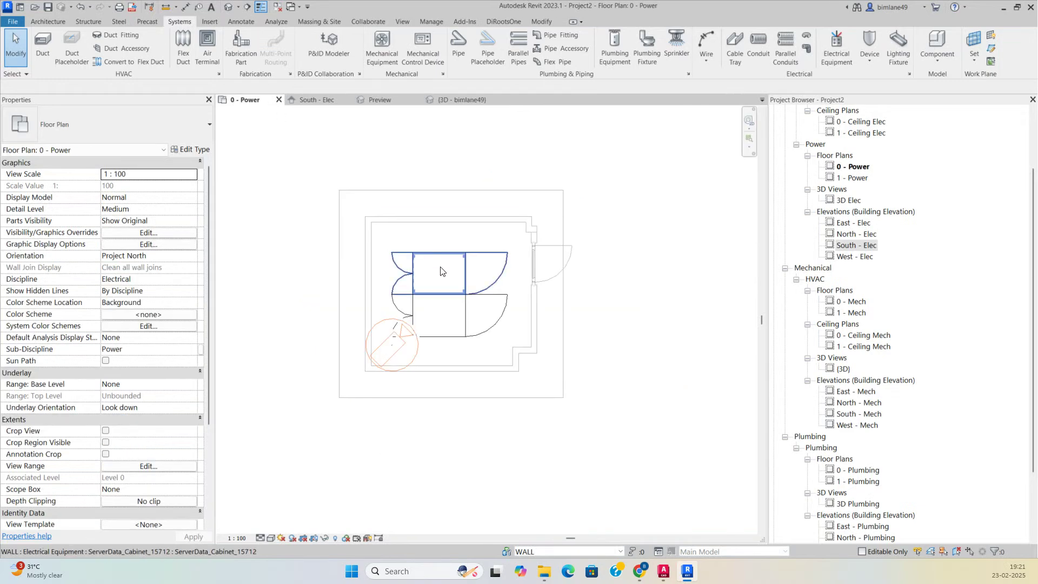
pyautogui.click(416, 356)
pyautogui.press('Delete')
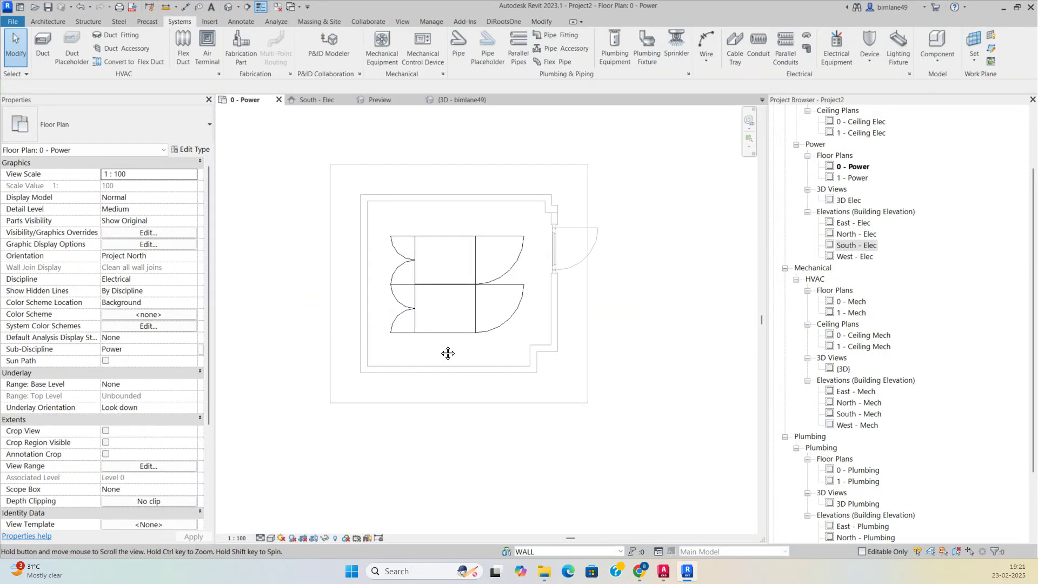
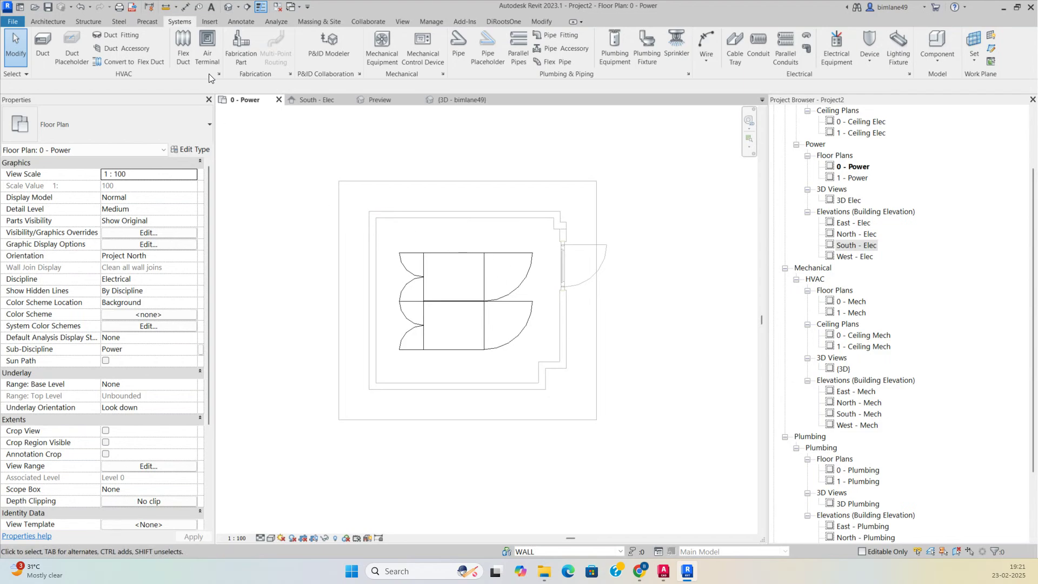
# - Draw a U-shaped 300 x 100 mm channel cable tray at 3500 mm middle elevation, from above the active rack around to the passive rack
pyautogui.click(736, 48)
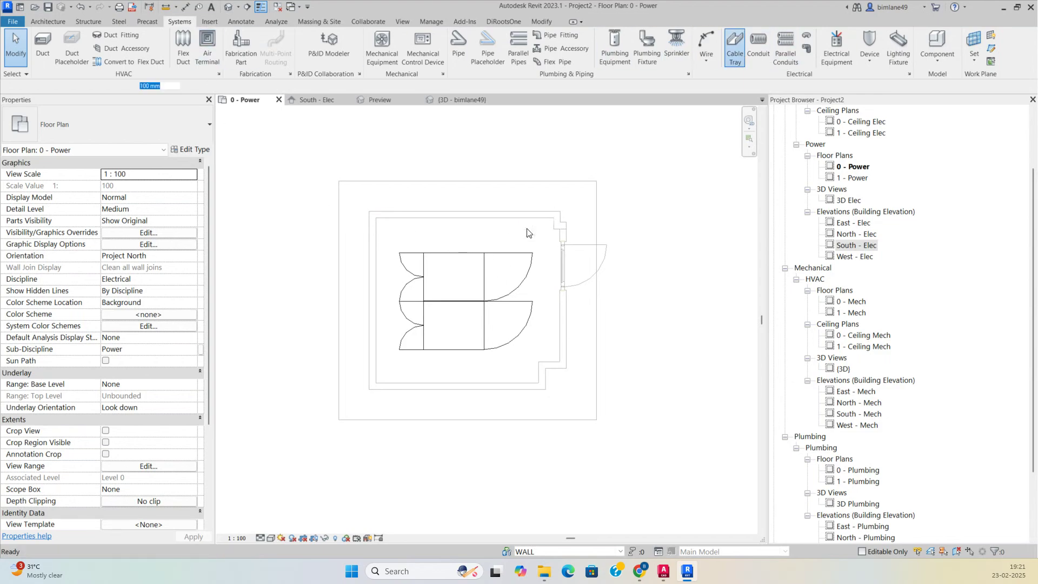
pyautogui.scroll(2, 513, 241)
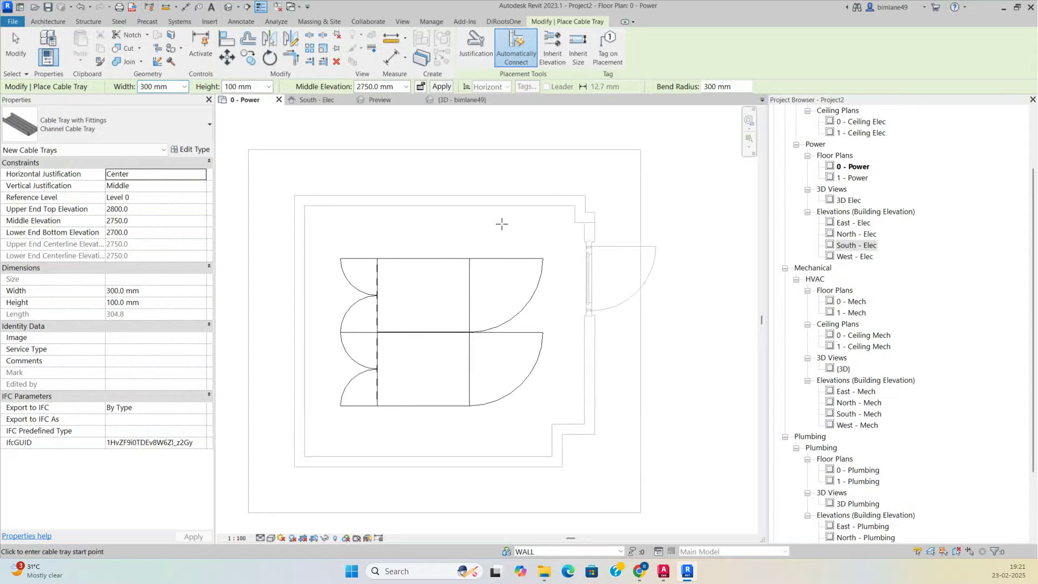
pyautogui.click(502, 224)
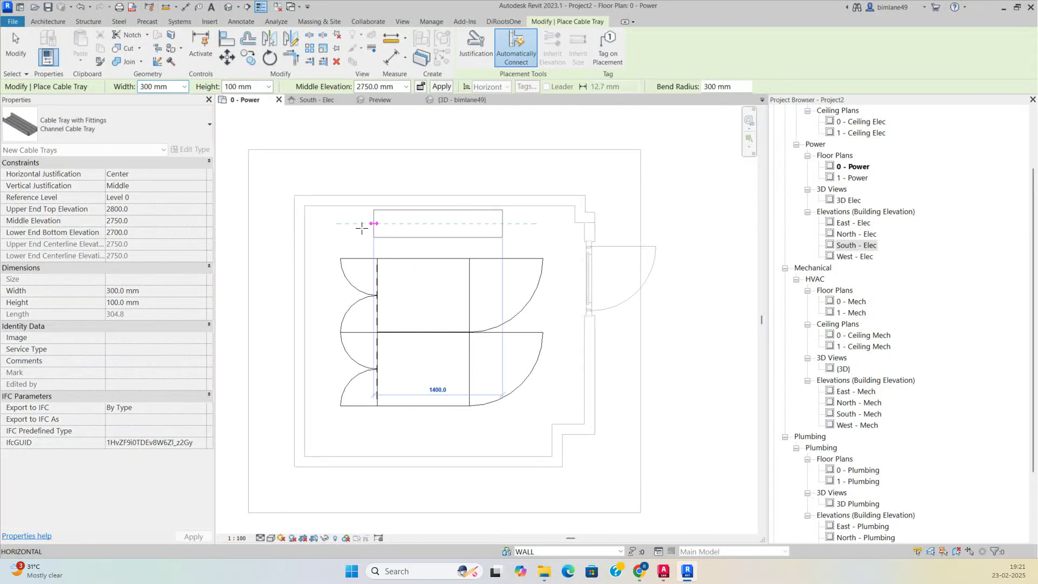
pyautogui.click(408, 88)
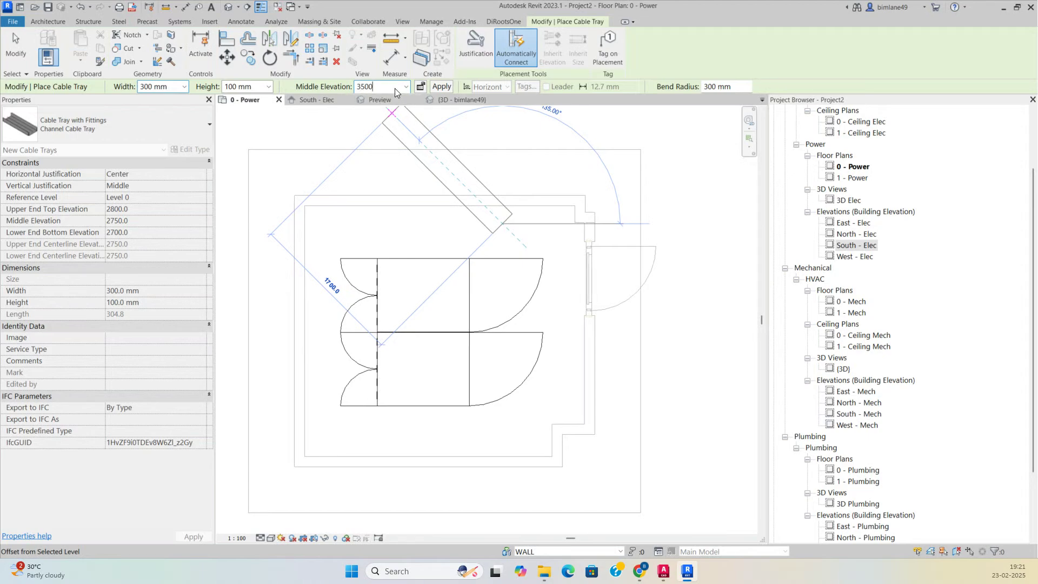
pyautogui.press('Return')
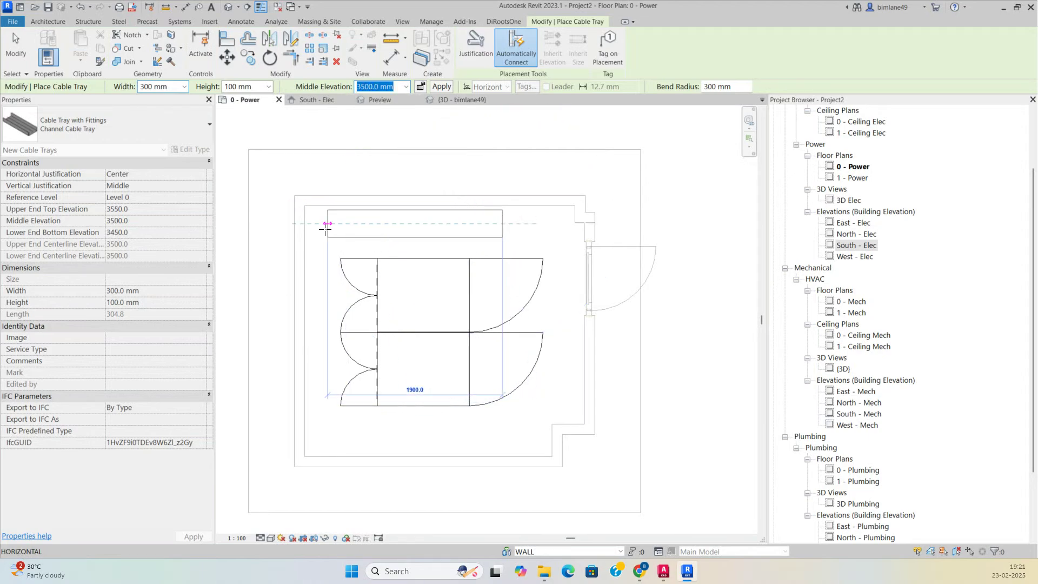
pyautogui.click(328, 224)
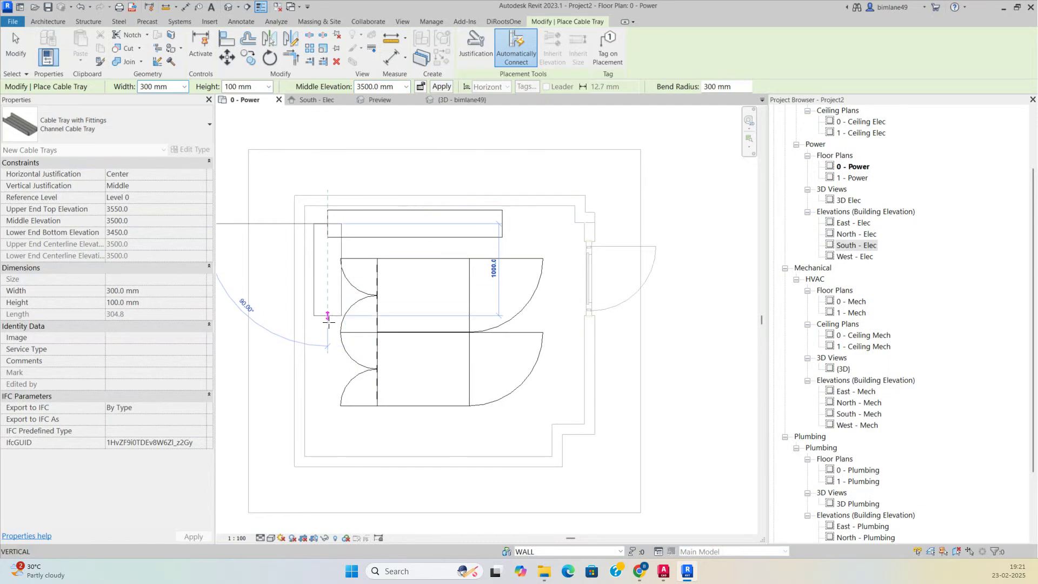
pyautogui.click(327, 372)
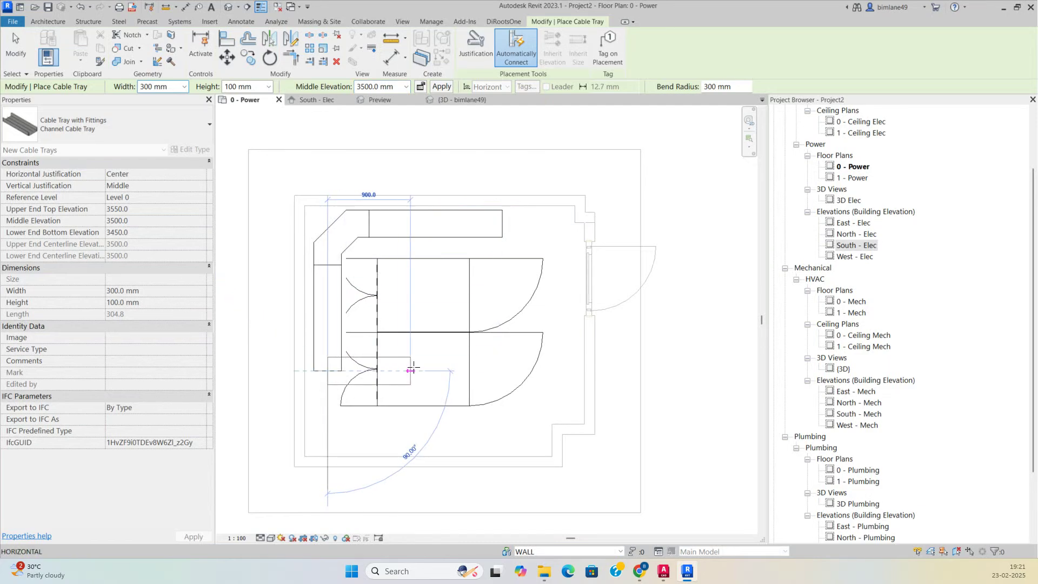
pyautogui.press('Escape')
pyautogui.press('Escape')
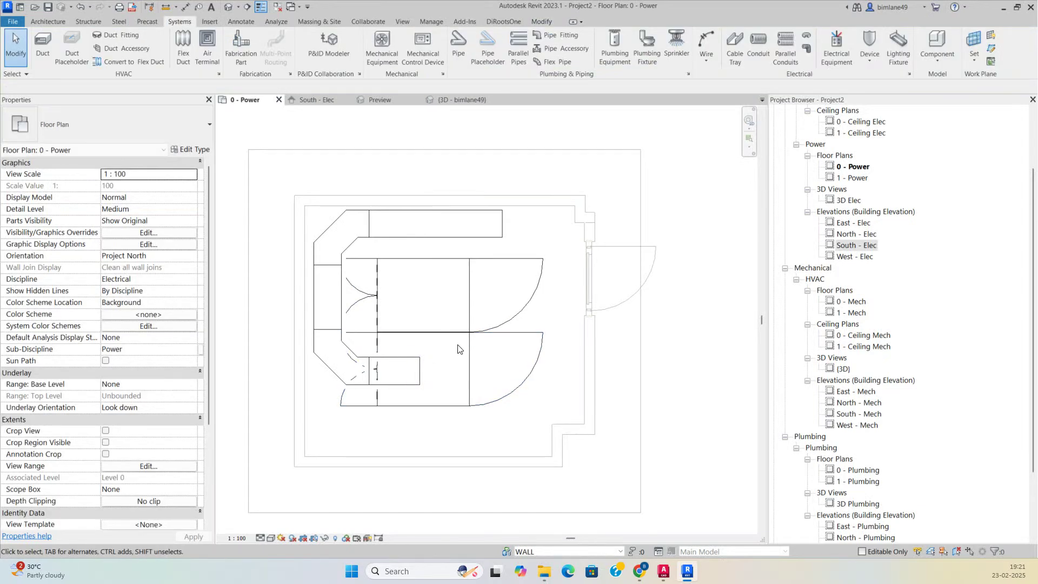
# - Branch a matching 300 mm cable tray off the middle of the vertical run, ending over the active rack
pyautogui.scroll(2, 459, 348)
pyautogui.click(374, 297)
pyautogui.rightClick(376, 299)
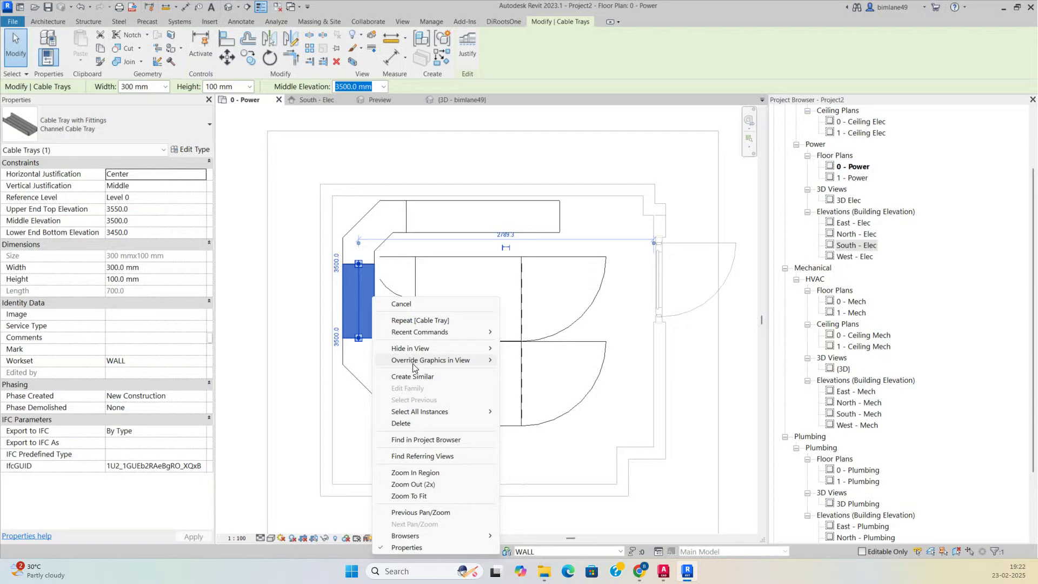
pyautogui.click(413, 376)
pyautogui.click(360, 298)
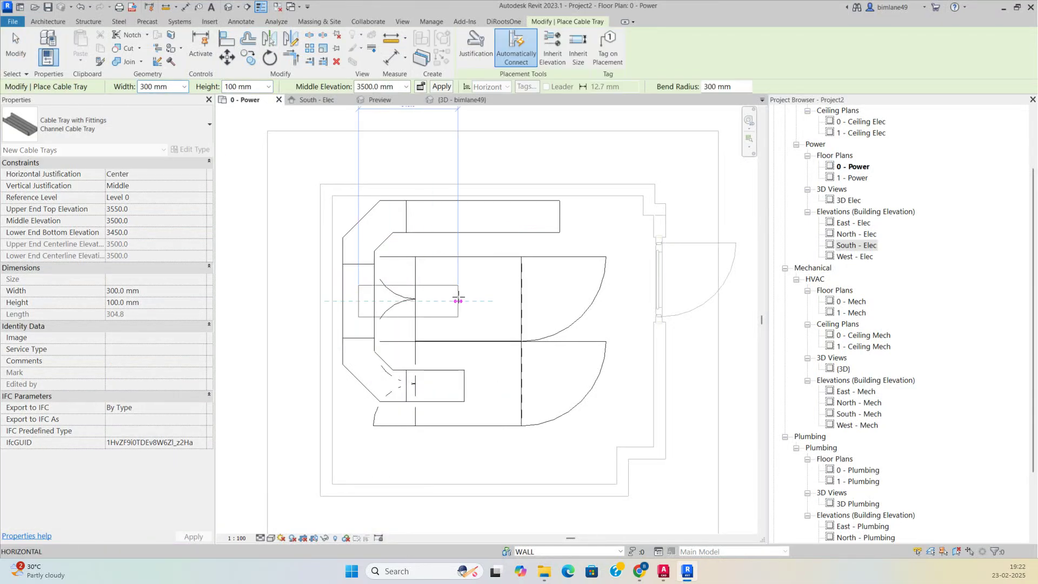
pyautogui.press('Escape')
pyautogui.press('Escape')
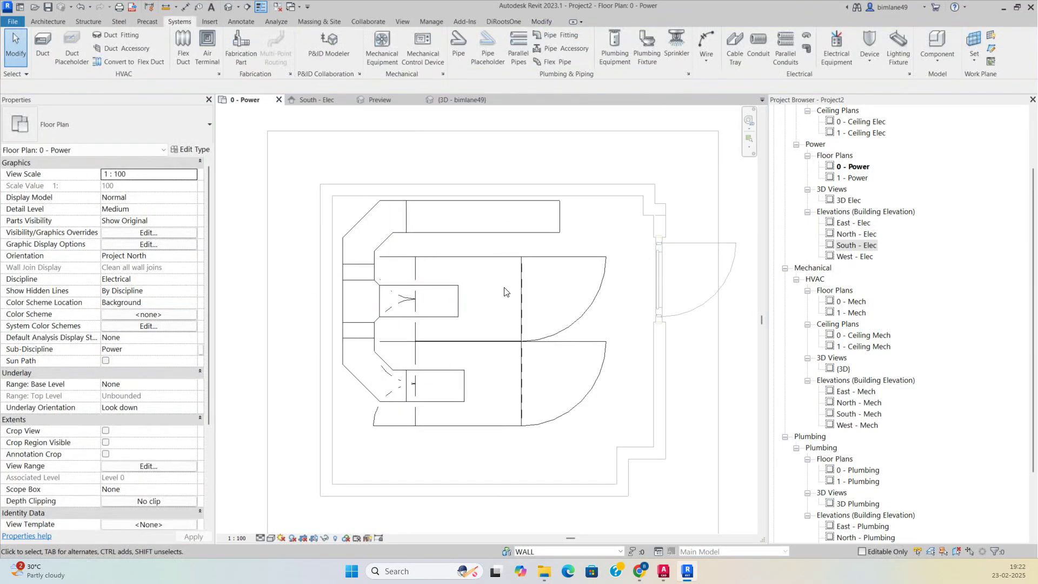
# - Isolate the room with its racks and cable trays in a 3D selection box and orbit to view the tray run
pyautogui.scroll(-1, 504, 292)
pyautogui.moveTo(254, 170); pyautogui.dragTo(639, 496)
pyautogui.click(356, 63)
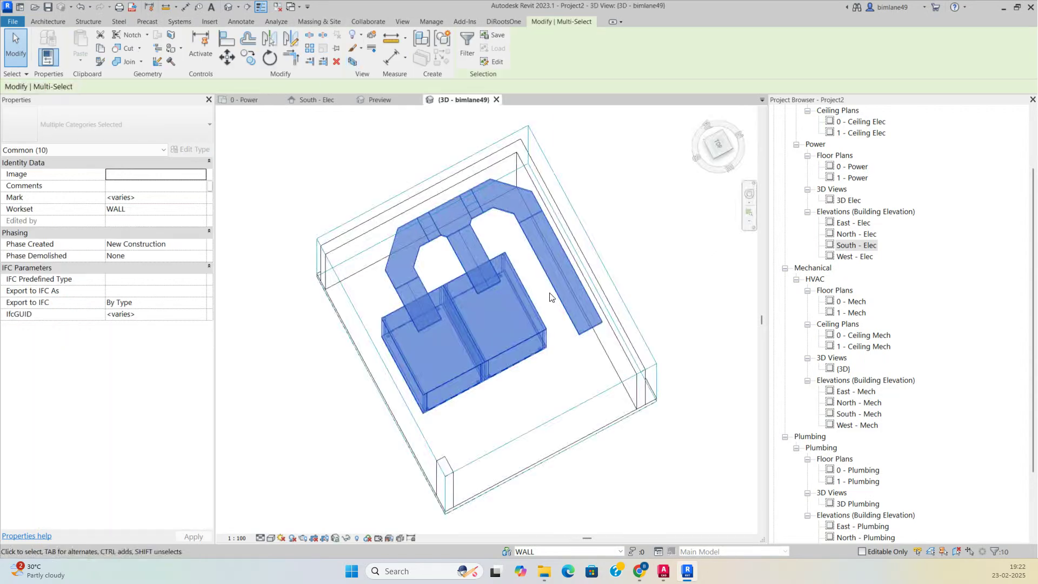
pyautogui.keyDown('shift'); pyautogui.moveTo(568, 346); pyautogui.dragTo(418, 467, button='middle'); pyautogui.keyUp('shift')
pyautogui.click(625, 357)
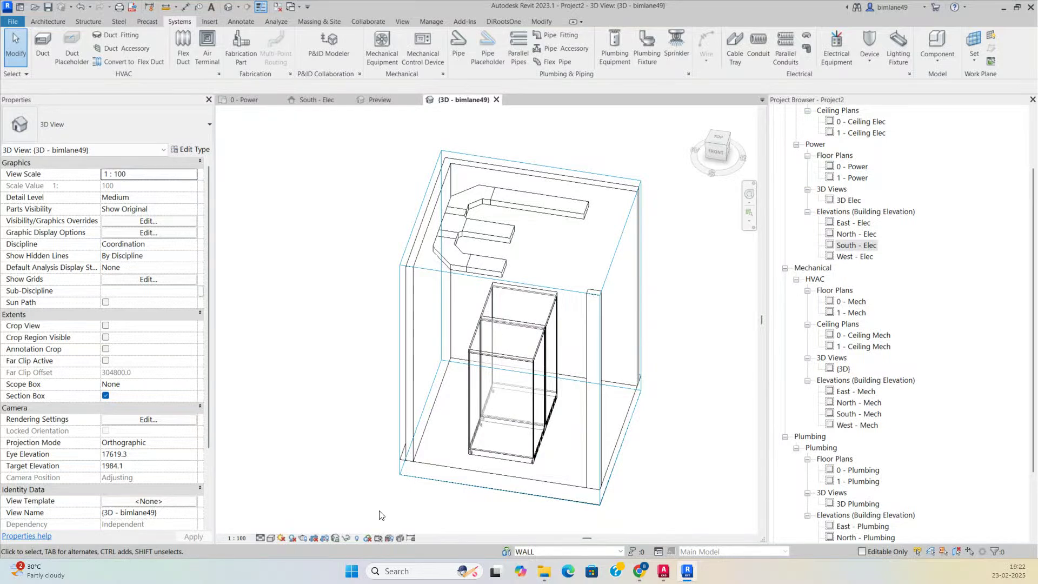
# - Display the isolated room's 3D view at Fine detail level with the Shaded visual style
pyautogui.click(261, 538)
pyautogui.click(273, 528)
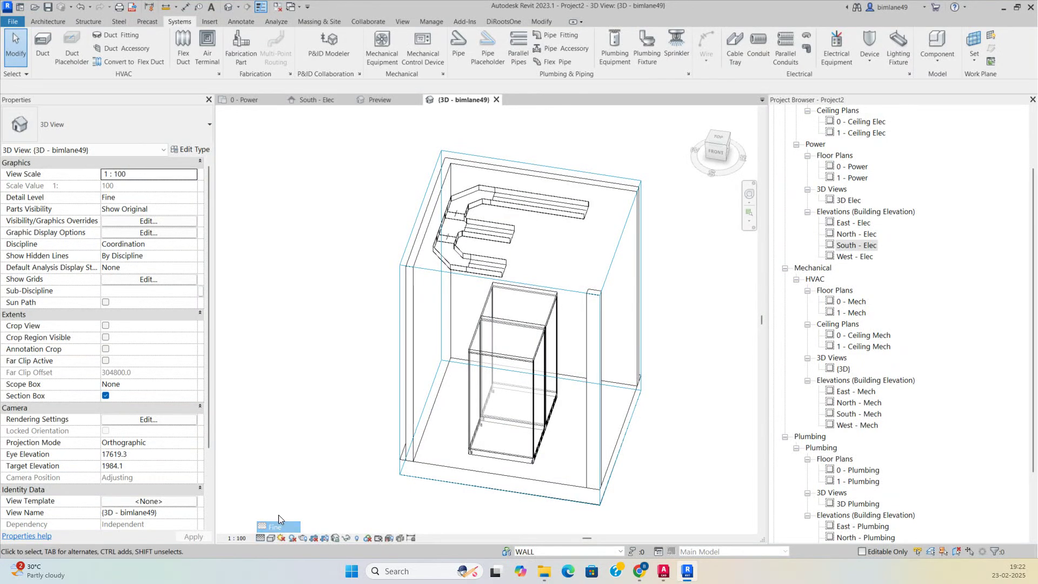
pyautogui.keyDown('shift'); pyautogui.moveTo(523, 347); pyautogui.dragTo(562, 346, button='middle'); pyautogui.keyUp('shift')
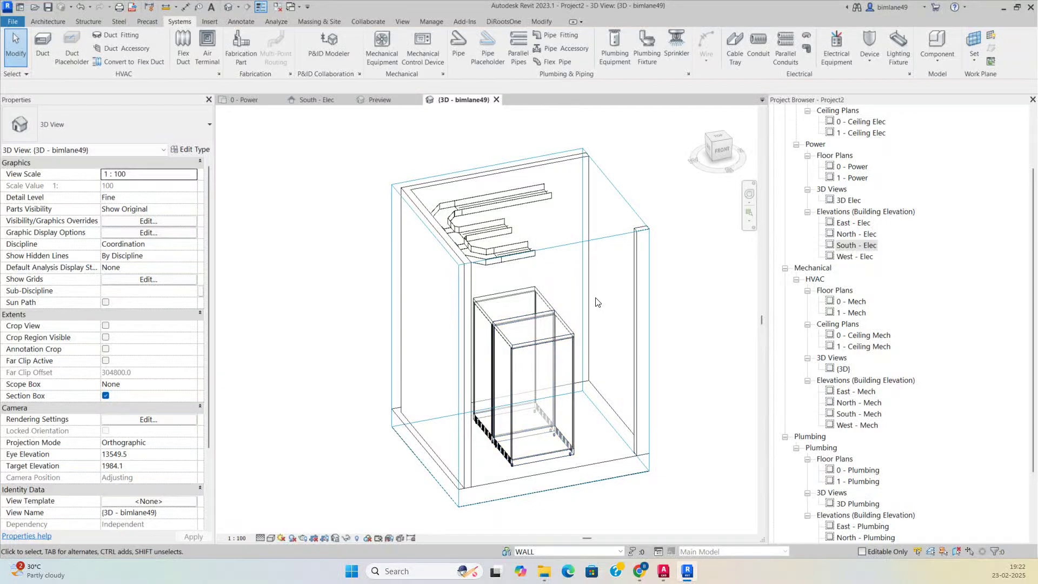
pyautogui.click(270, 538)
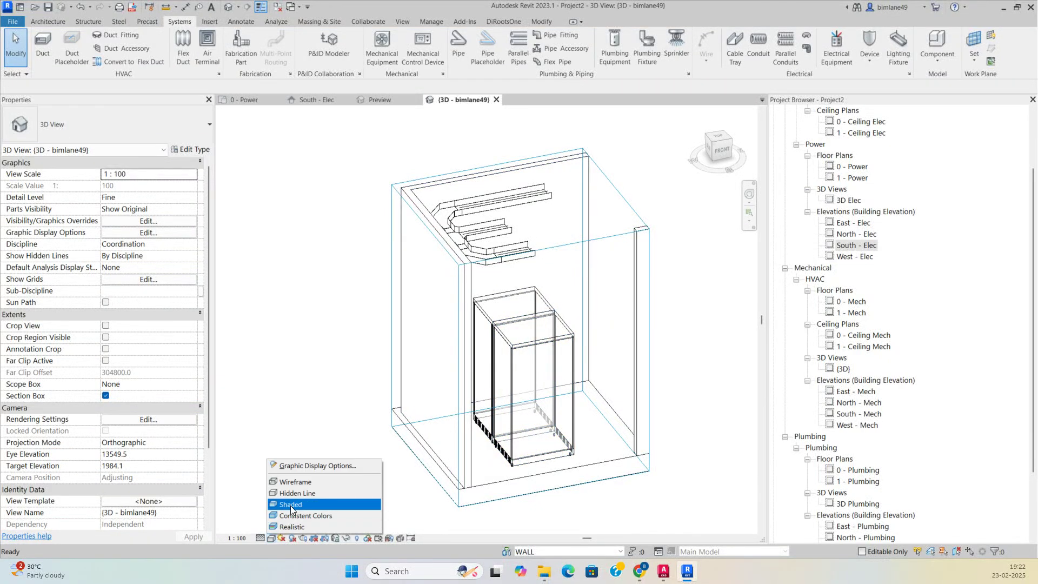
pyautogui.click(294, 500)
pyautogui.keyDown('shift'); pyautogui.moveTo(543, 348); pyautogui.dragTo(597, 280, button='middle'); pyautogui.keyUp('shift')
# - Cut a section along the lower rack's cable tray in the 0 - Power plan and shorten its far clip to about 382 mm
pyautogui.click(262, 103)
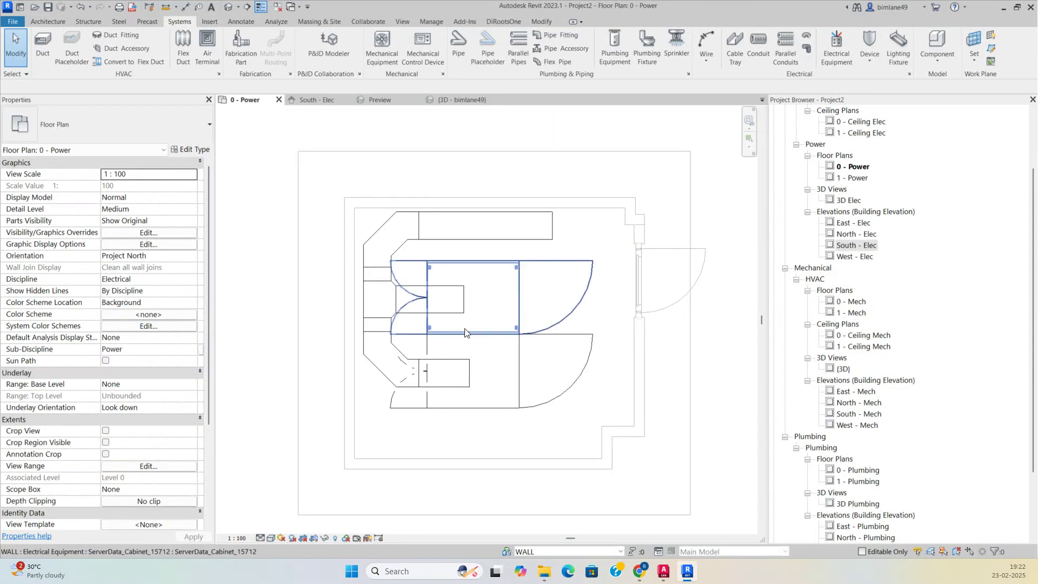
pyautogui.click(253, 8)
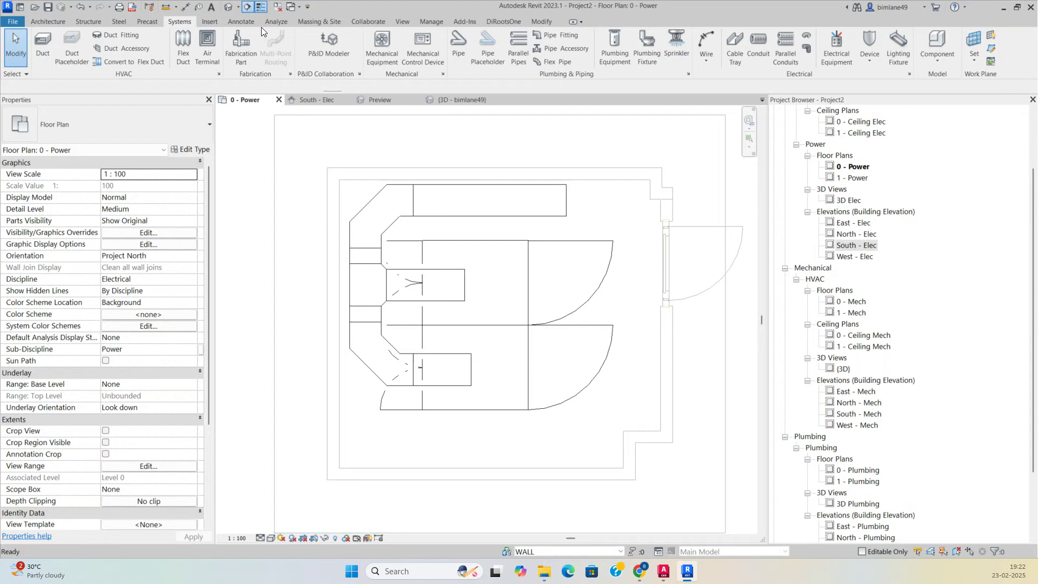
pyautogui.scroll(1, 341, 398)
pyautogui.click(303, 386)
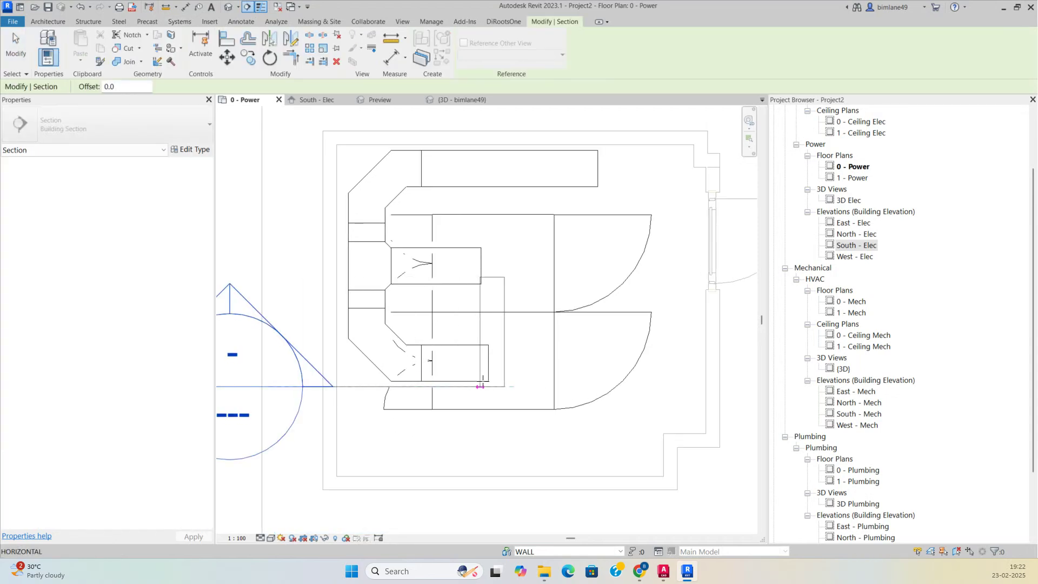
pyautogui.click(516, 386)
pyautogui.scroll(-2, 481, 329)
pyautogui.moveTo(440, 216); pyautogui.dragTo(440, 335)
pyautogui.scroll(1, 470, 363)
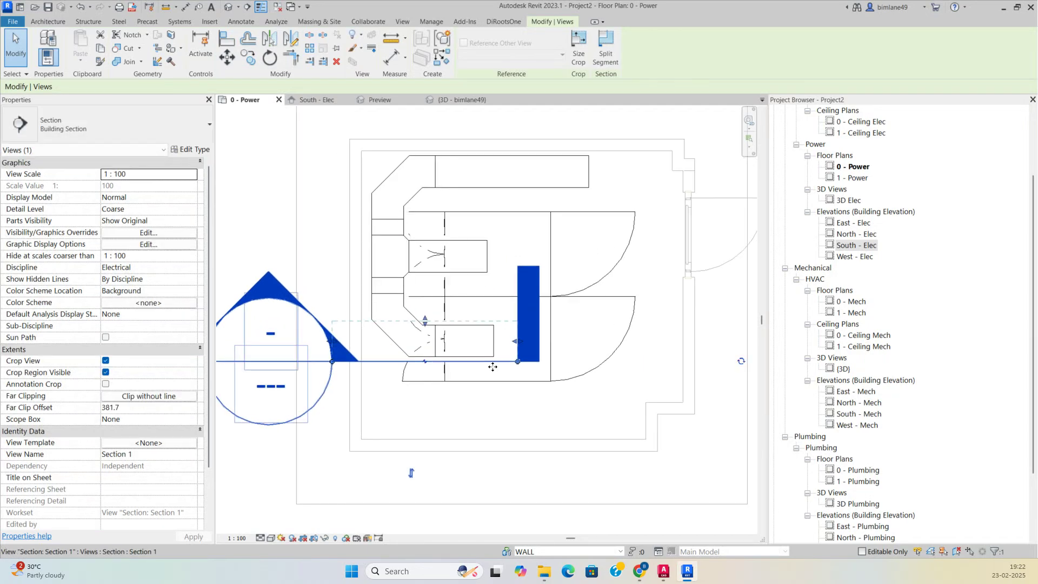
# - Open the new section view and set it up with Fine detail, 1:50 scale and a crop region widened to show the whole rack
pyautogui.rightClick(494, 363)
pyautogui.click(545, 128)
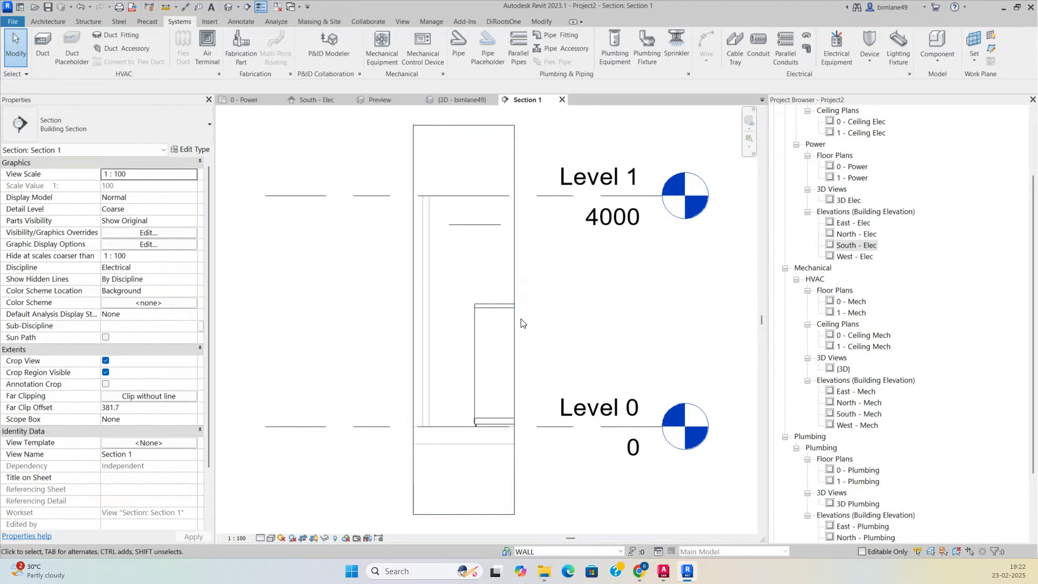
pyautogui.moveTo(521, 325); pyautogui.dragTo(537, 283, button='middle')
pyautogui.click(261, 537)
pyautogui.click(270, 528)
pyautogui.click(237, 538)
pyautogui.click(253, 456)
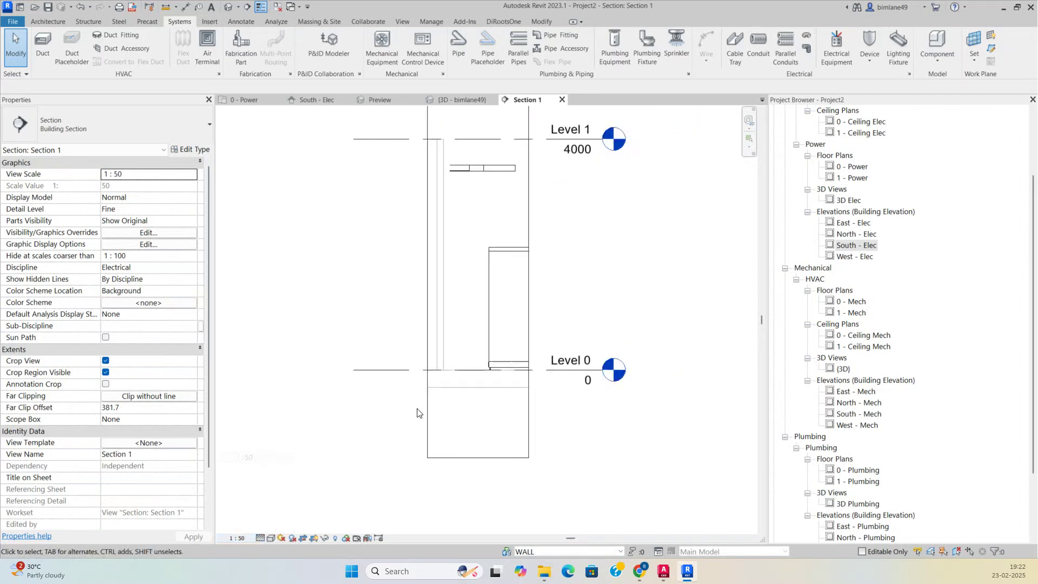
pyautogui.click(526, 216)
pyautogui.moveTo(526, 216); pyautogui.dragTo(676, 256)
# - Draw a vertical 300 x 100 mm cable tray from the horizontal tray's open end down to the top of the rack
pyautogui.click(495, 198)
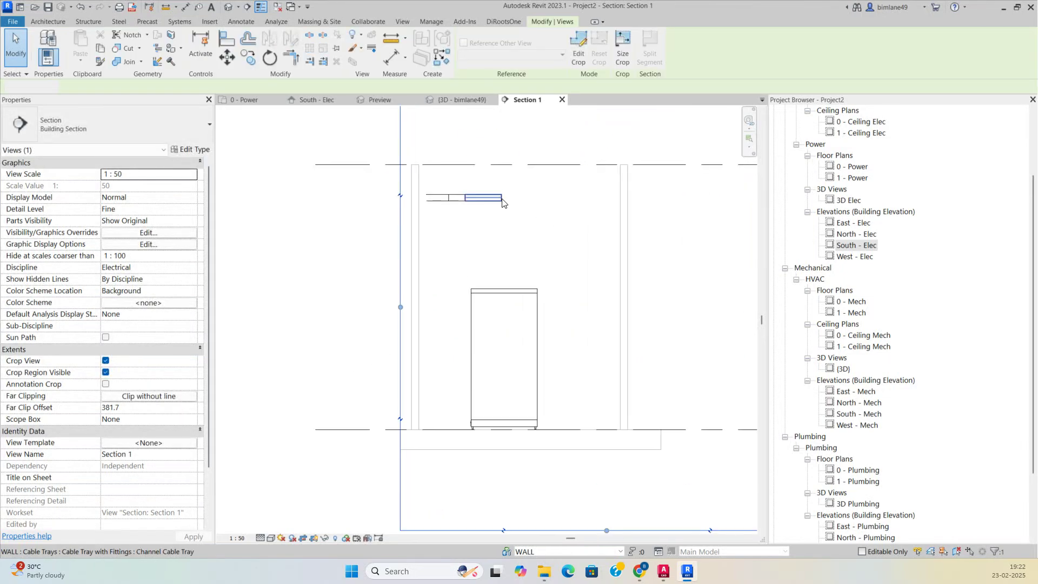
pyautogui.rightClick(508, 201)
pyautogui.click(531, 251)
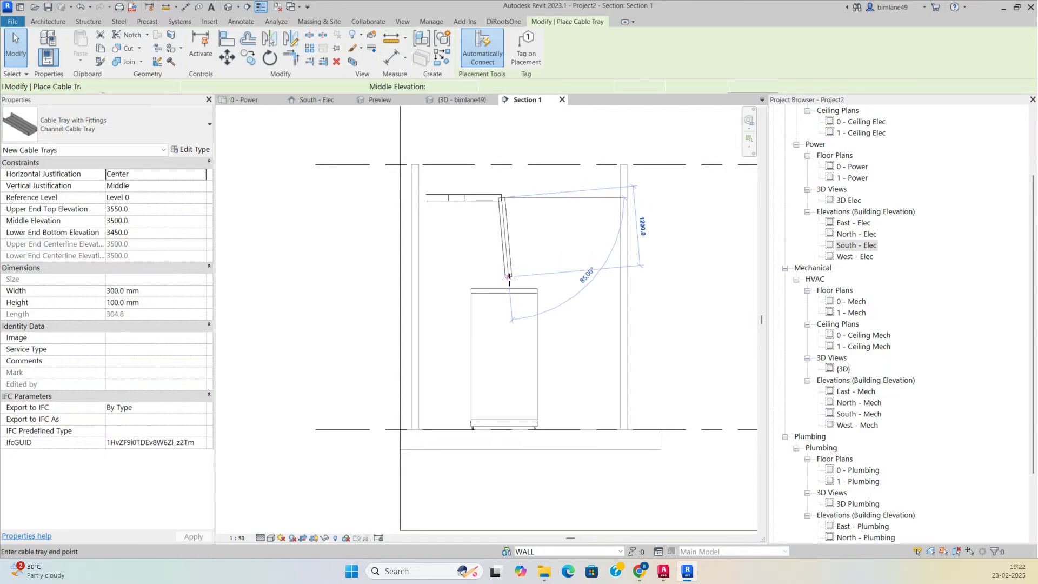
pyautogui.click(498, 289)
pyautogui.press('Escape')
pyautogui.press('Escape')
# - Isolate the dropped tray in a 3D selection box and enlarge the box to include the other trays and rack
pyautogui.moveTo(371, 172); pyautogui.dragTo(567, 487)
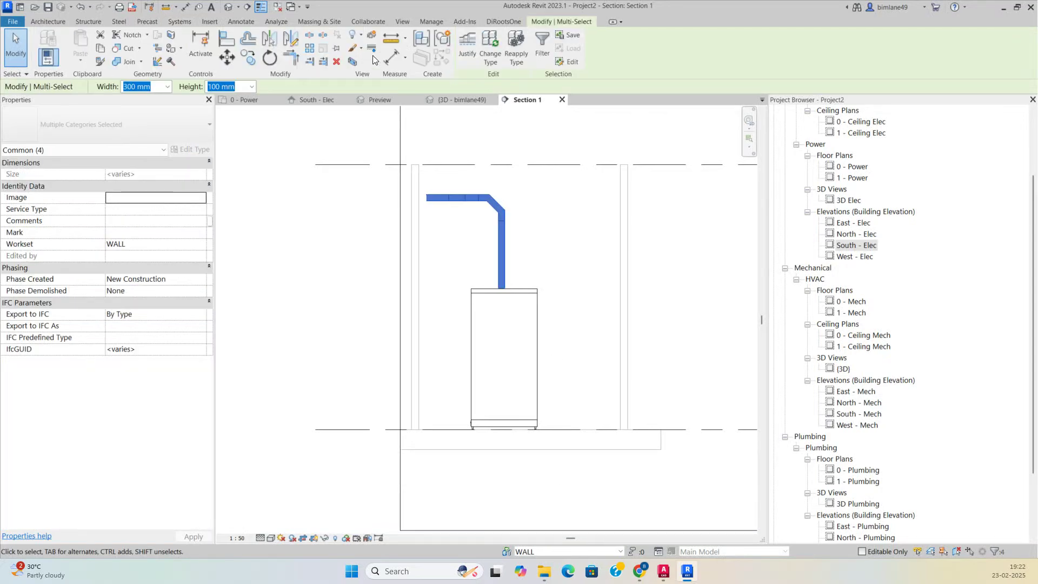
pyautogui.click(355, 62)
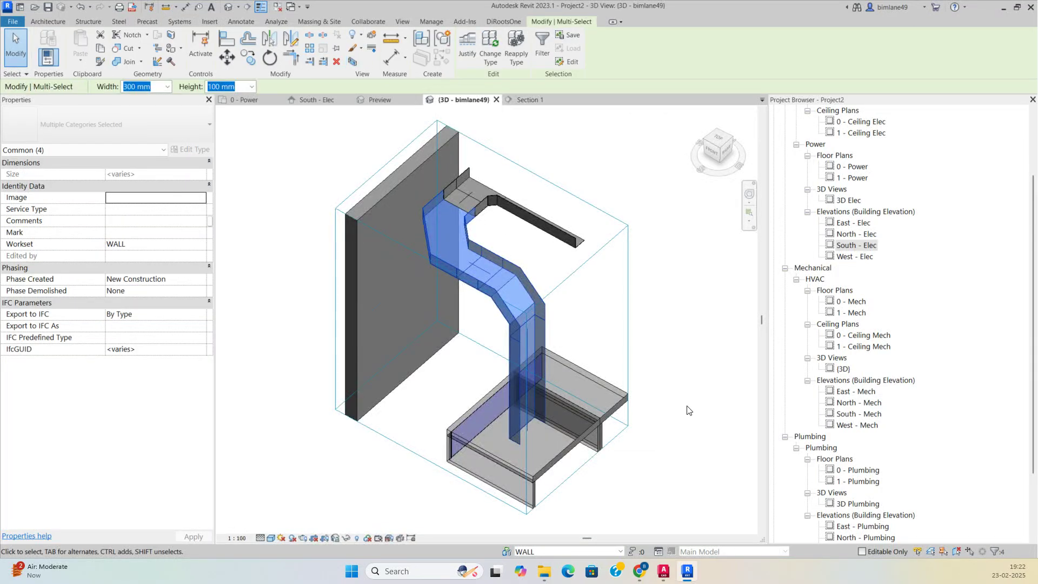
pyautogui.click(697, 397)
pyautogui.keyDown('shift'); pyautogui.moveTo(696, 397); pyautogui.dragTo(579, 290, button='middle'); pyautogui.keyUp('shift')
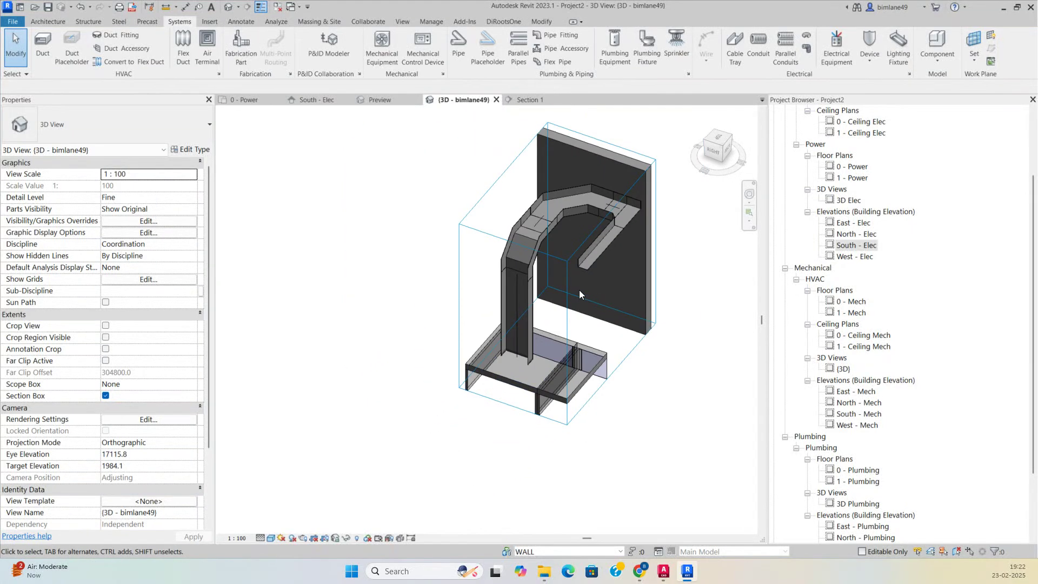
pyautogui.click(579, 295)
pyautogui.scroll(-2, 595, 301)
pyautogui.moveTo(594, 298); pyautogui.dragTo(690, 338)
pyautogui.keyDown('shift'); pyautogui.moveTo(691, 338); pyautogui.dragTo(703, 379, button='middle'); pyautogui.keyUp('shift')
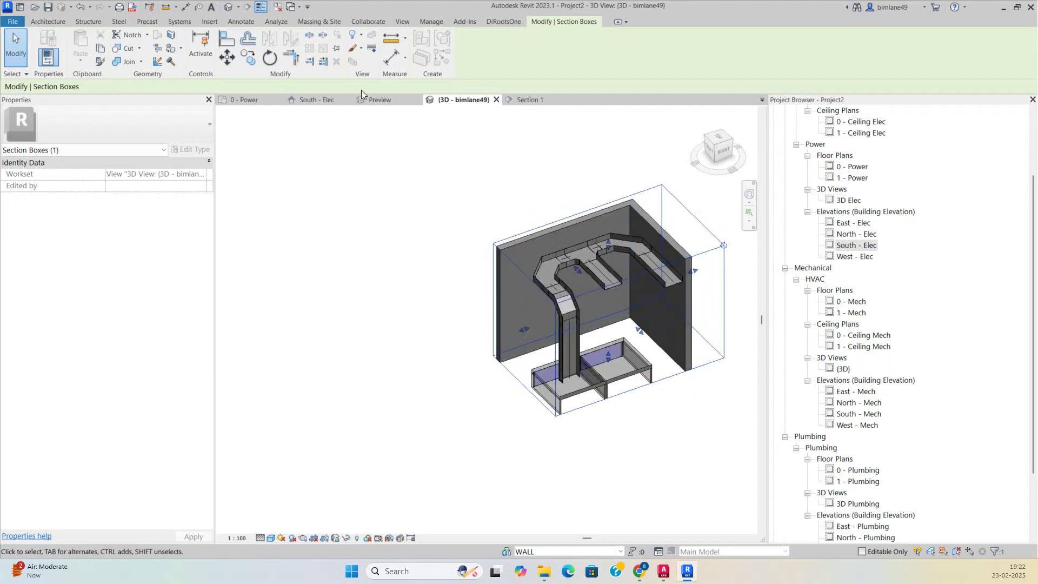
# - Move the section line in the 0 - Power plan up to the middle tray branch over the upper rack and open its view
pyautogui.click(264, 100)
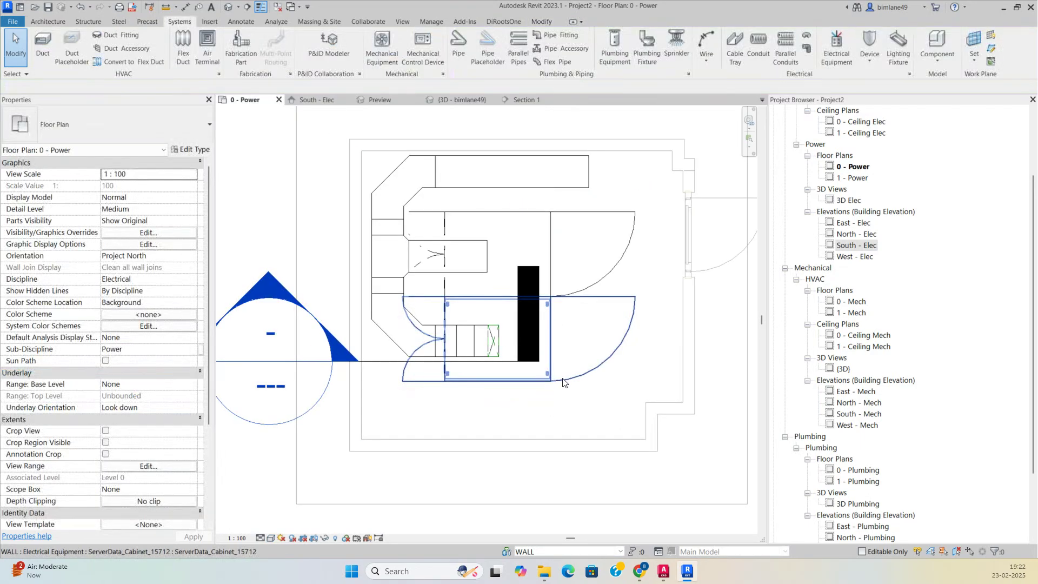
pyautogui.click(384, 361)
pyautogui.moveTo(384, 362); pyautogui.dragTo(420, 277)
pyautogui.rightClick(490, 274)
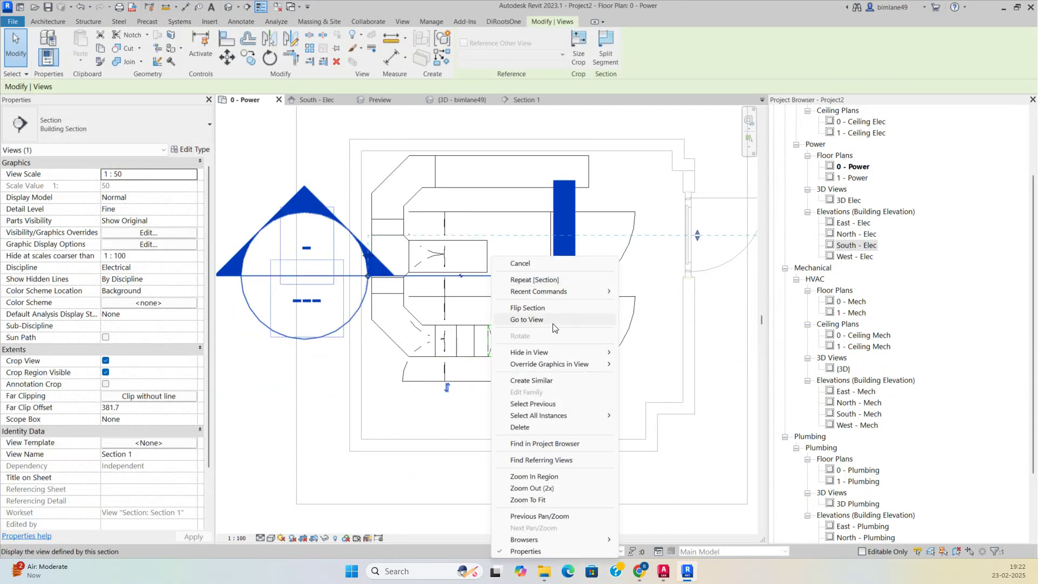
pyautogui.click(538, 320)
# - Draw a vertical 300 x 100 mm cable tray from the middle branch's open end down to the top of its rack
pyautogui.click(469, 198)
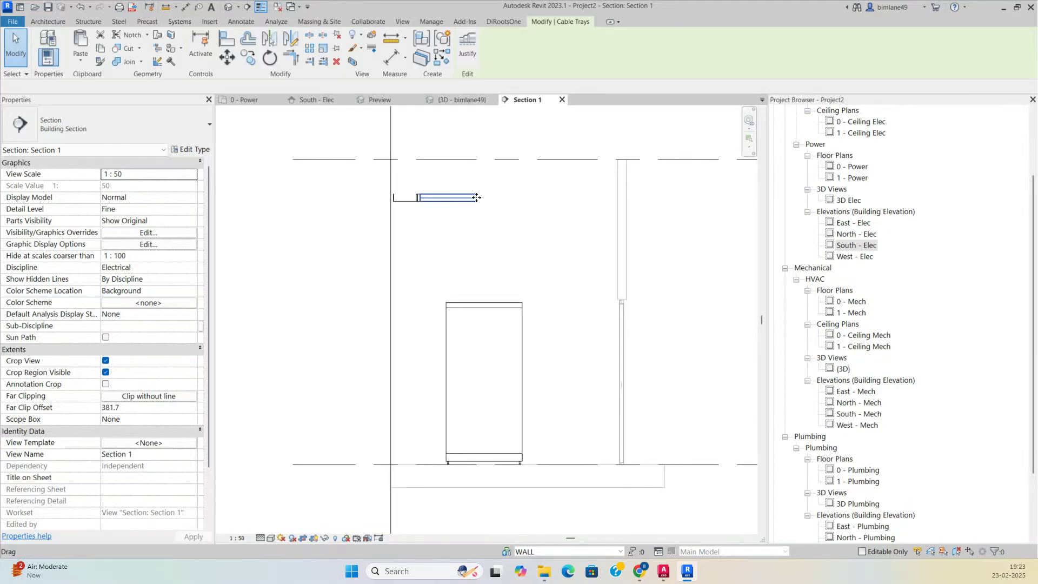
pyautogui.rightClick(477, 201)
pyautogui.click(521, 250)
pyautogui.click(476, 198)
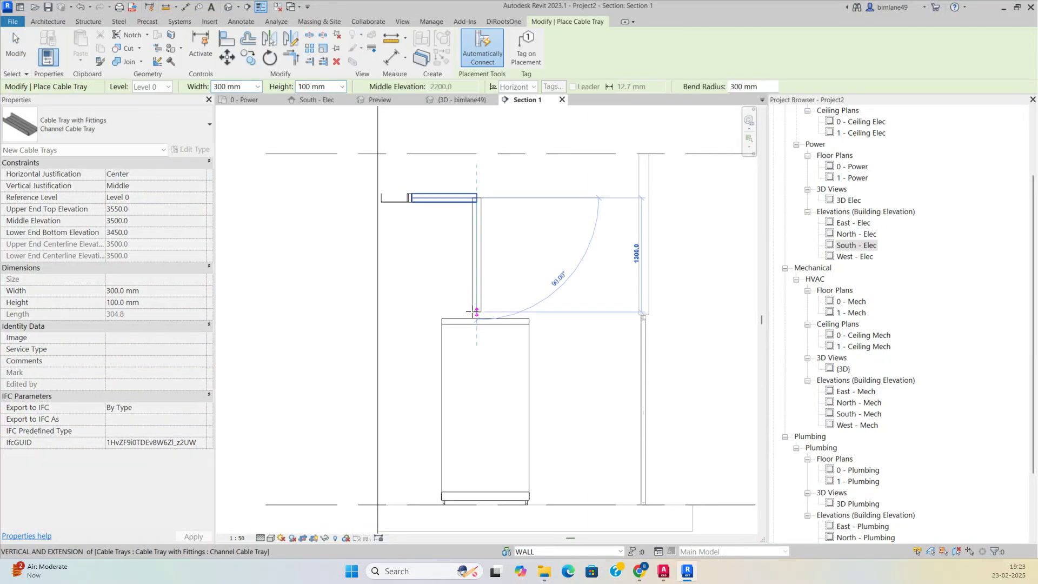
pyautogui.click(476, 313)
pyautogui.press('Escape')
pyautogui.press('Escape')
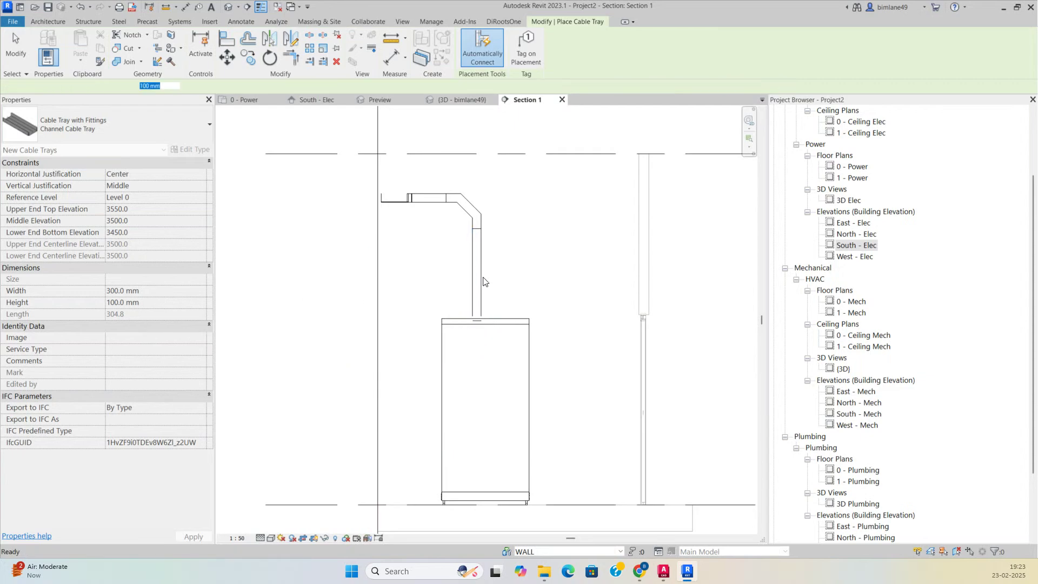
# - Nudge the vertical tray slightly towards the middle of the rack
pyautogui.click(482, 280)
pyautogui.press('Right')
pyautogui.press('Right')
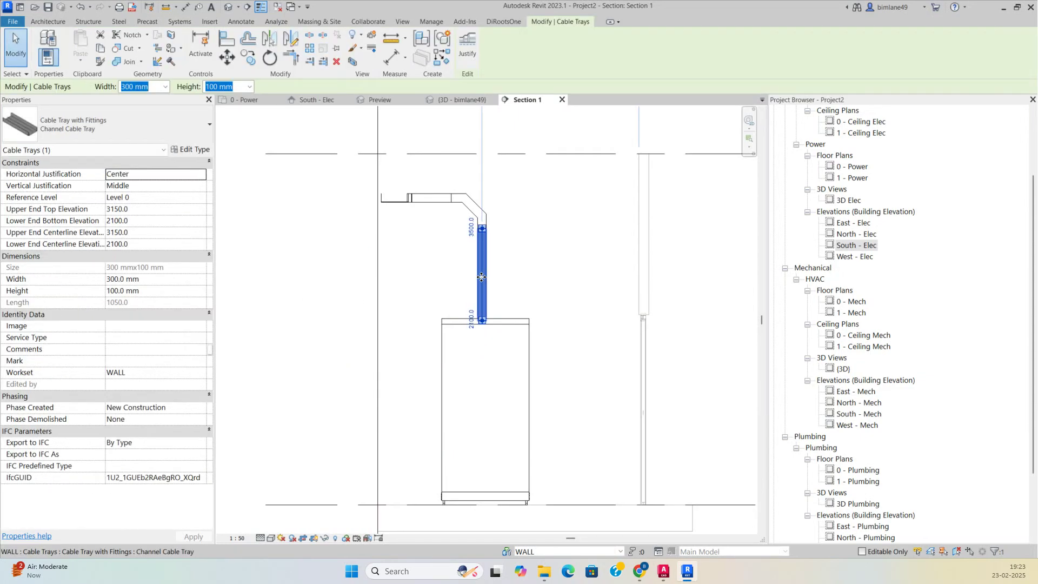
pyautogui.press('Escape')
# - Extend the uppermost horizontal tray in the 0 - Power plan past the door-side wall, to about 2650 mm long
pyautogui.click(245, 100)
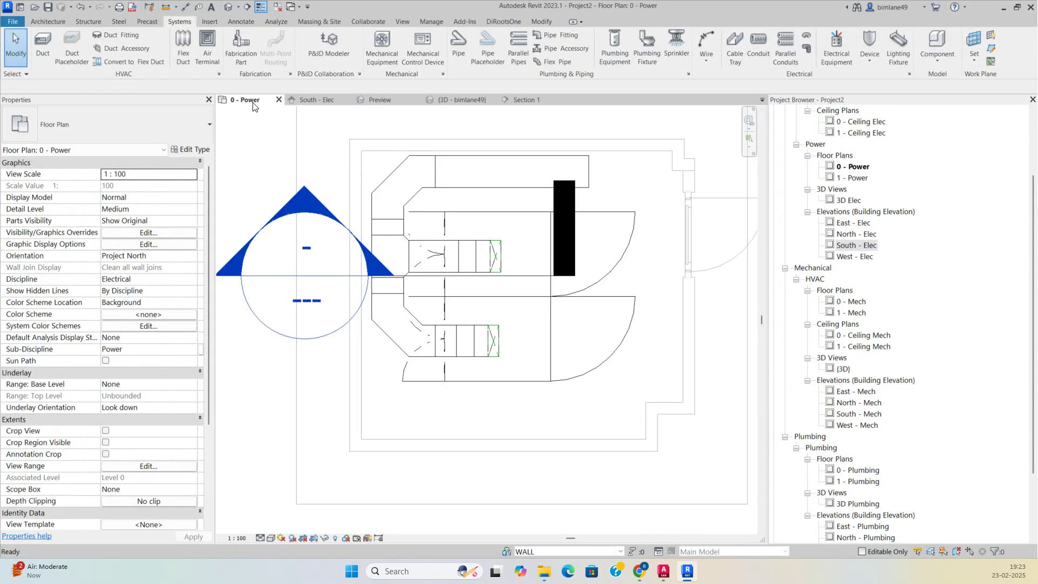
pyautogui.moveTo(533, 295); pyautogui.dragTo(535, 399, button='middle')
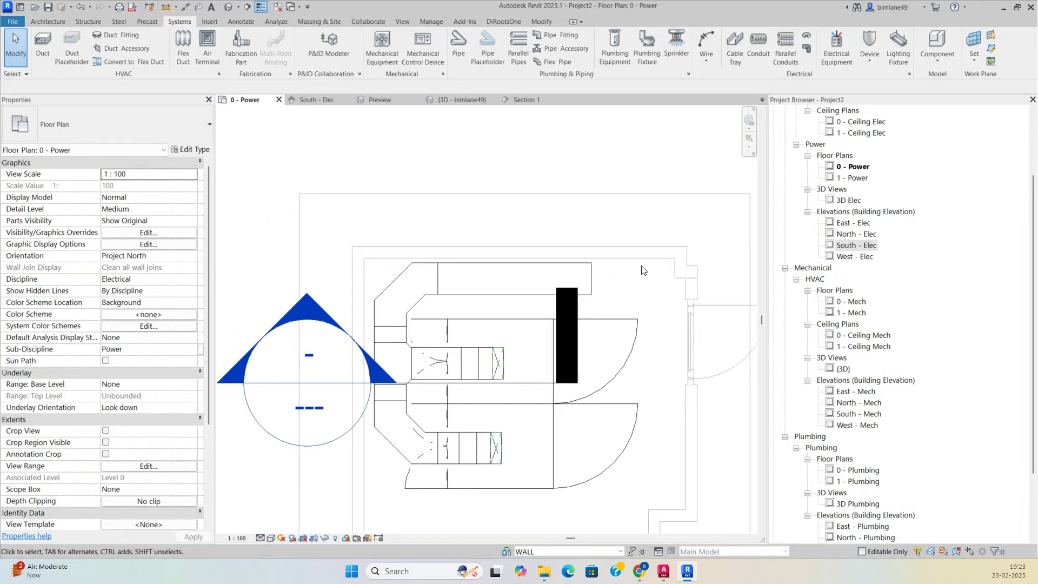
pyautogui.click(582, 277)
pyautogui.moveTo(628, 284); pyautogui.dragTo(457, 238, button='middle')
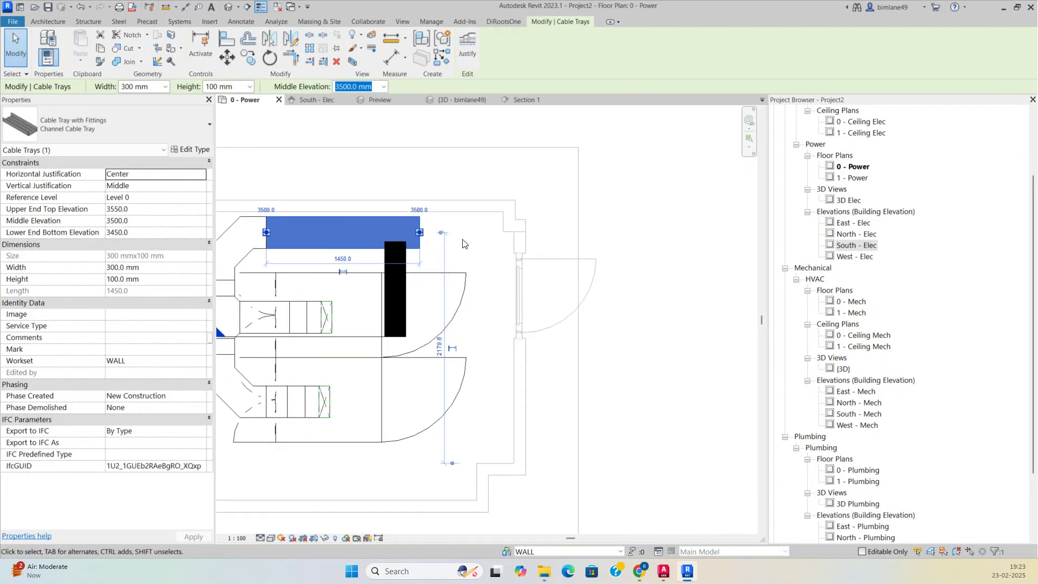
pyautogui.rightClick(415, 232)
pyautogui.click(462, 285)
pyautogui.click(545, 231)
pyautogui.press('Escape')
pyautogui.scroll(-3, 614, 232)
pyautogui.press('Escape')
pyautogui.scroll(1, 463, 320)
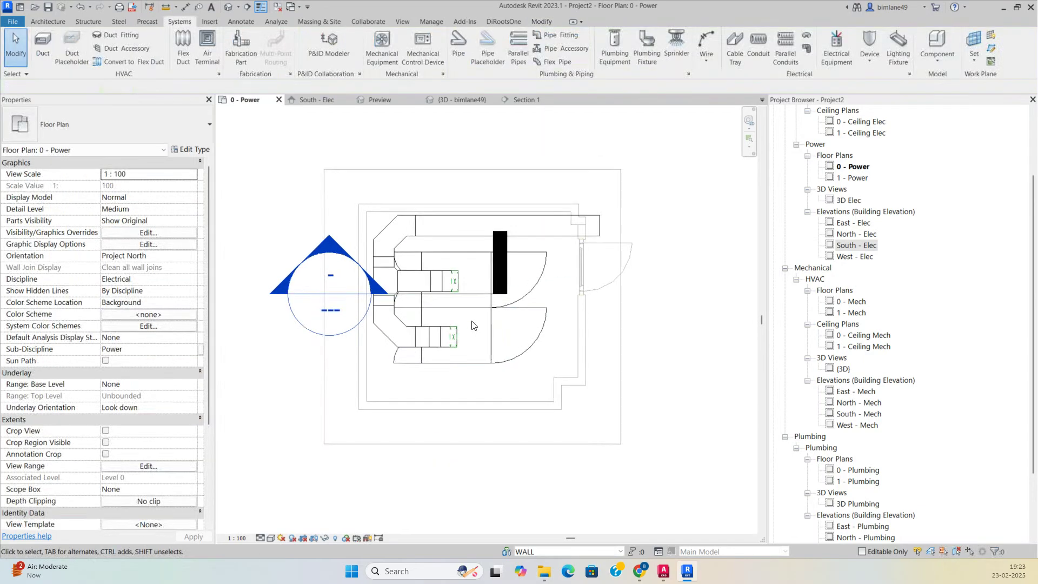
pyautogui.scroll(2, 433, 279)
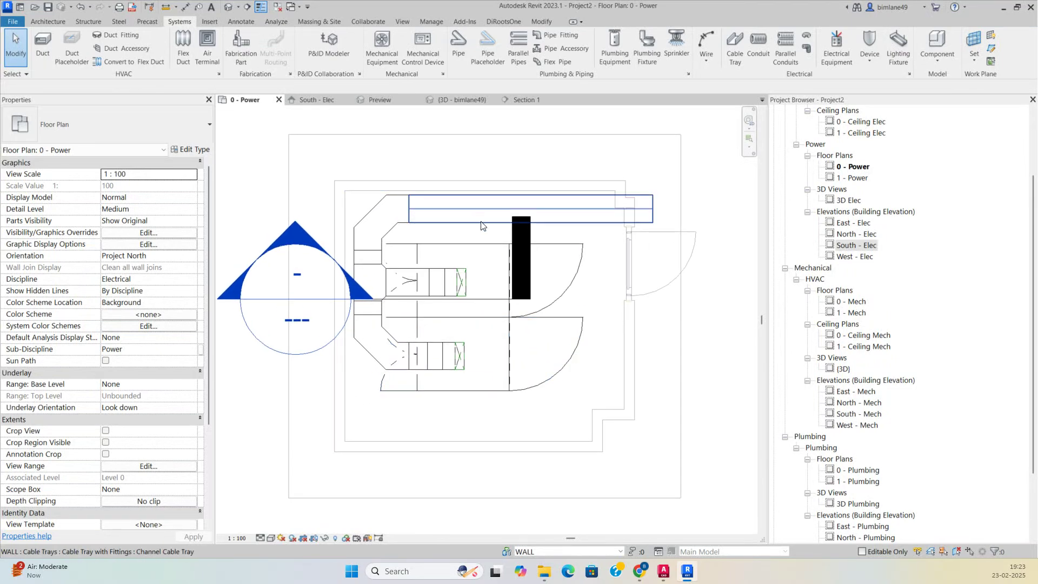
pyautogui.press('v')
pyautogui.press('v')
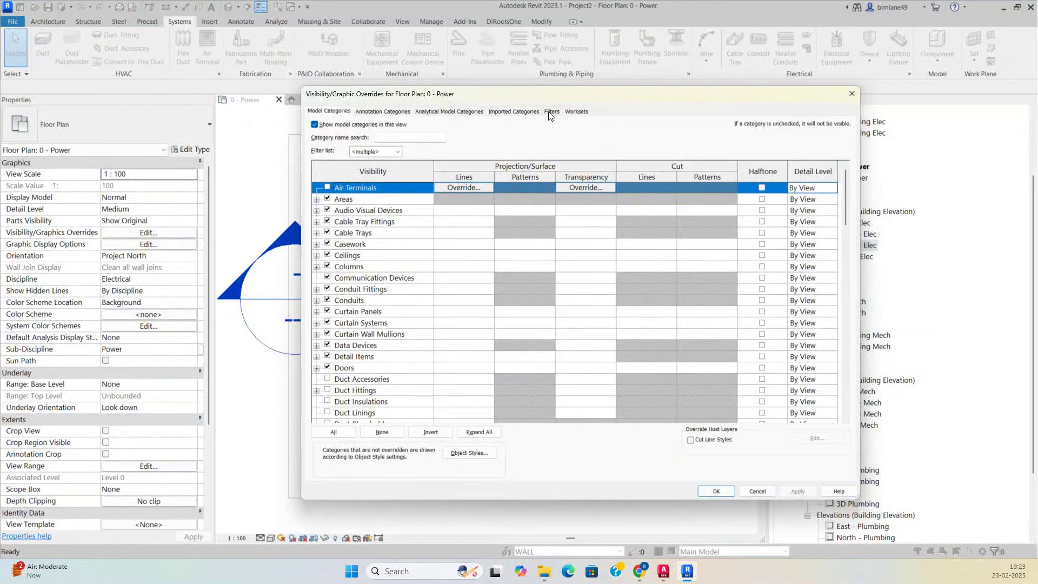
pyautogui.click(551, 111)
pyautogui.press('Escape')
# - Set the Service Type of the extended cable tray to SEC-CT
pyautogui.click(472, 222)
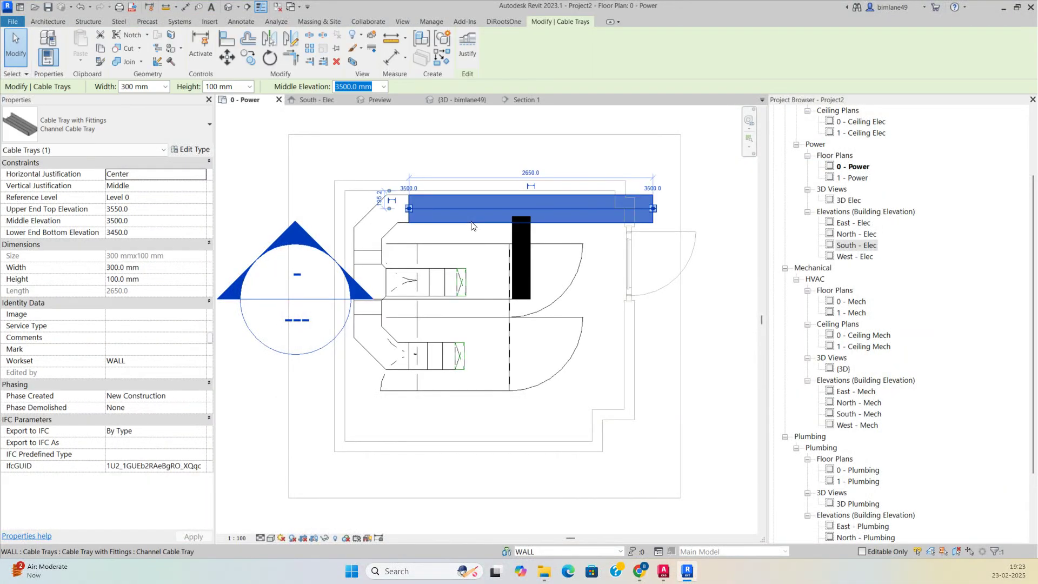
pyautogui.click(129, 327)
pyautogui.write('SEC-CT')
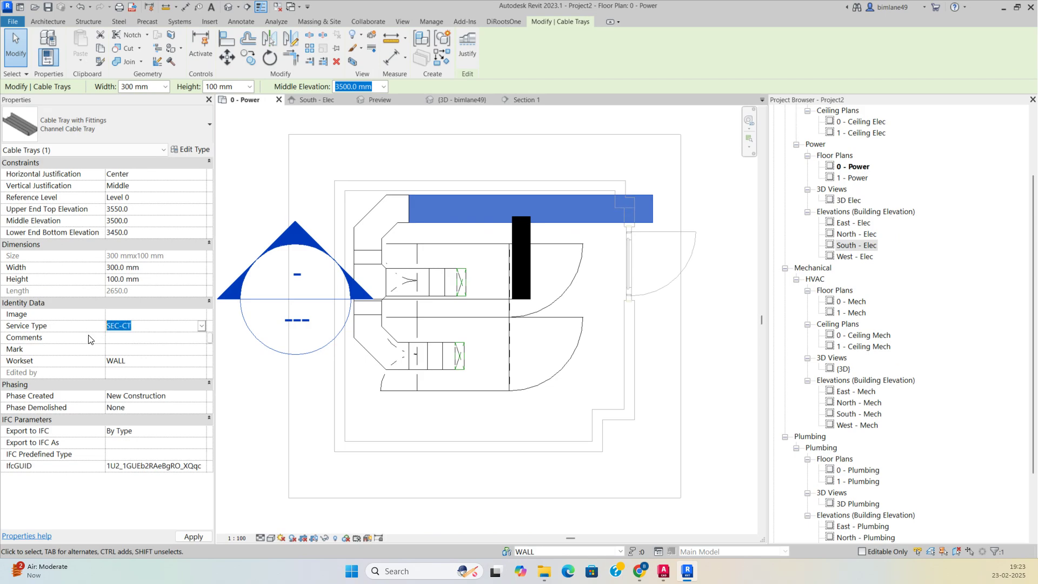
pyautogui.click(427, 472)
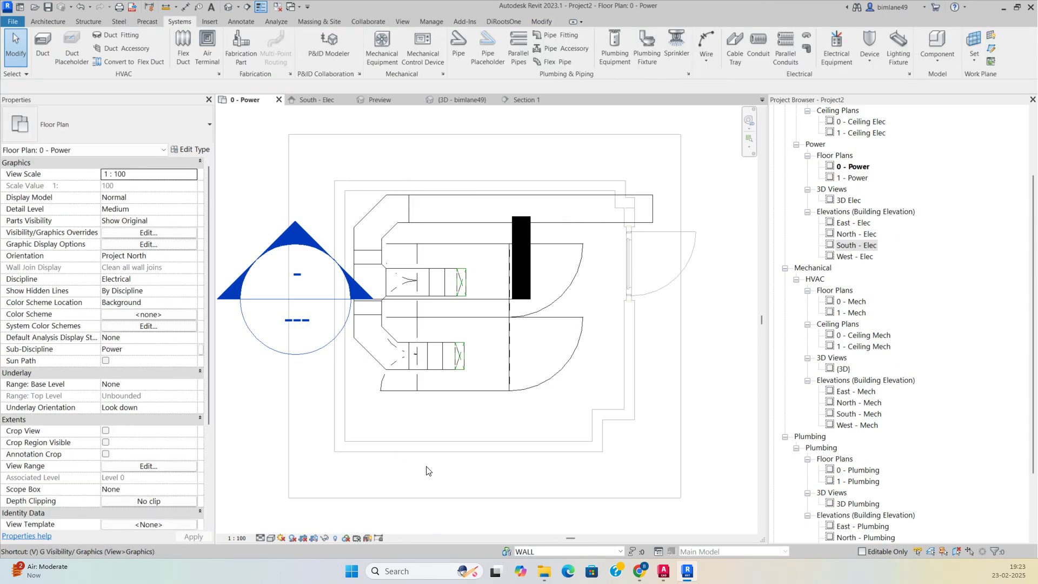
# - Create a new rule-based view filter named SEC-CT from the 0 - Power plan's visibility and graphics overrides
pyautogui.press('g')
pyautogui.click(551, 112)
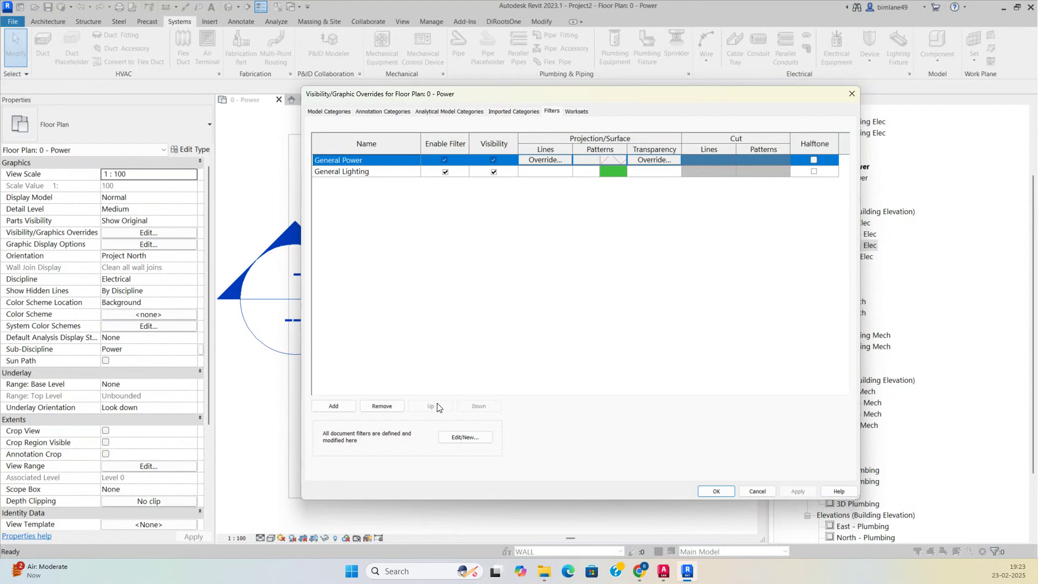
pyautogui.click(451, 438)
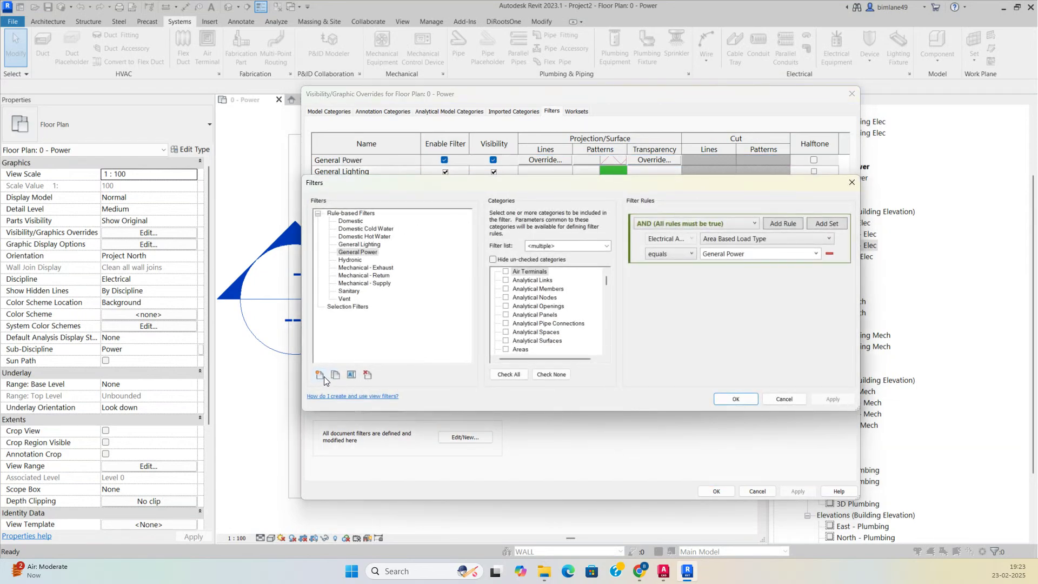
pyautogui.click(320, 374)
pyautogui.write('SEC-CT')
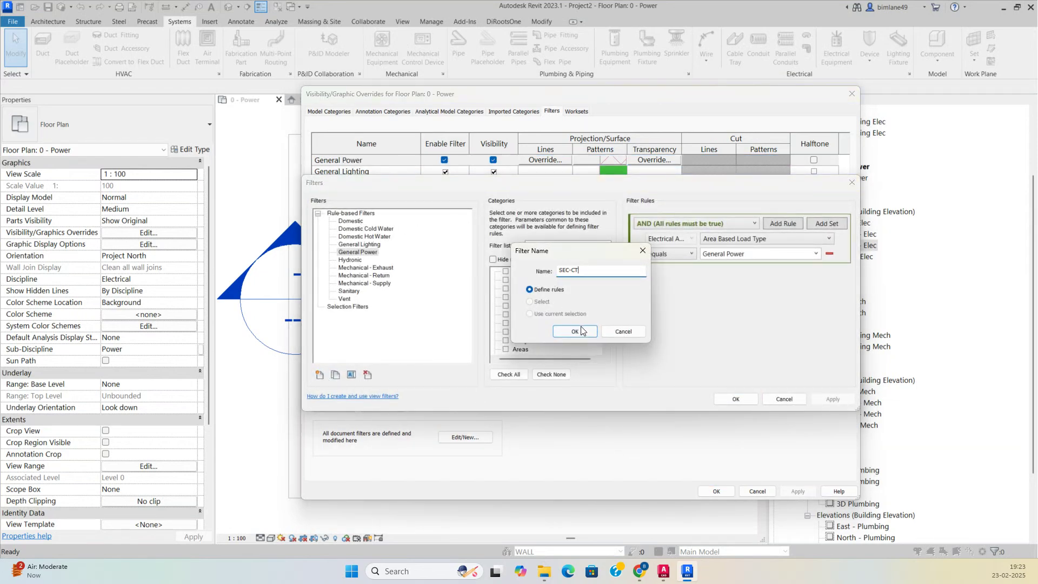
pyautogui.click(575, 331)
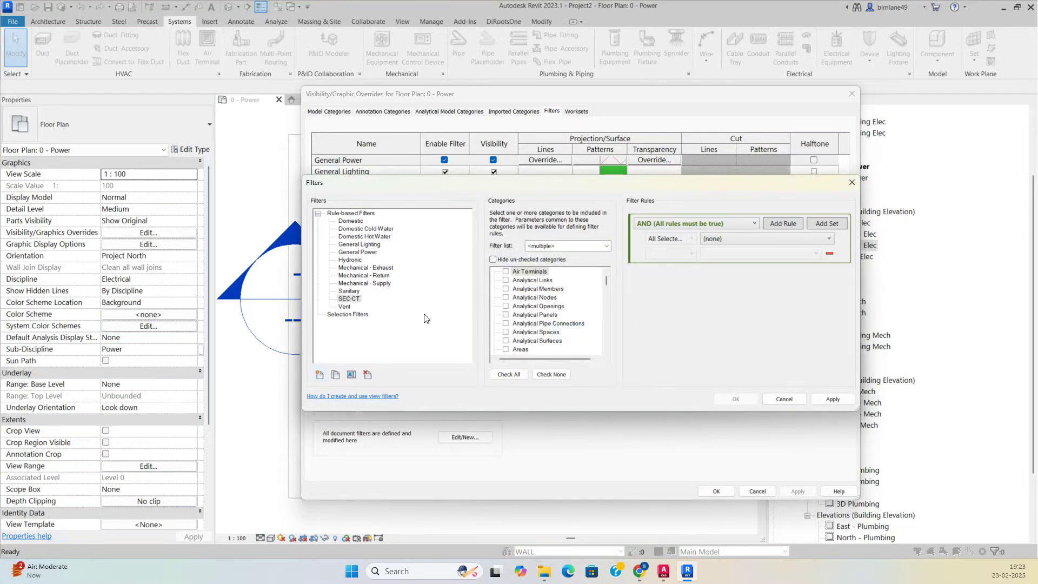
# - Apply the SEC-CT filter to Cable Trays and Cable Tray Fittings with the rule Service Type equals SEC-CT
pyautogui.click(549, 307)
pyautogui.scroll(-3, 551, 312)
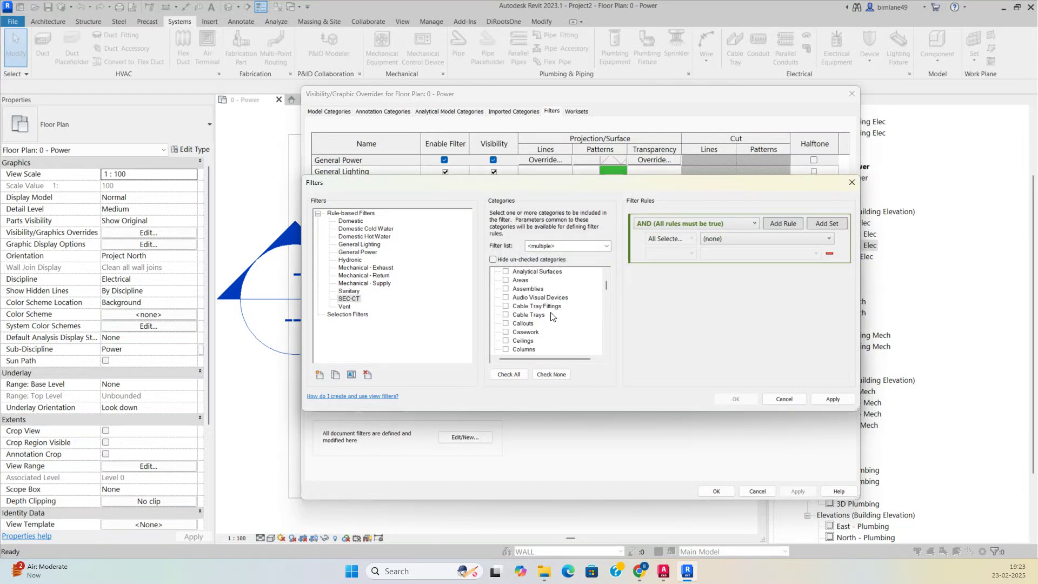
pyautogui.click(506, 315)
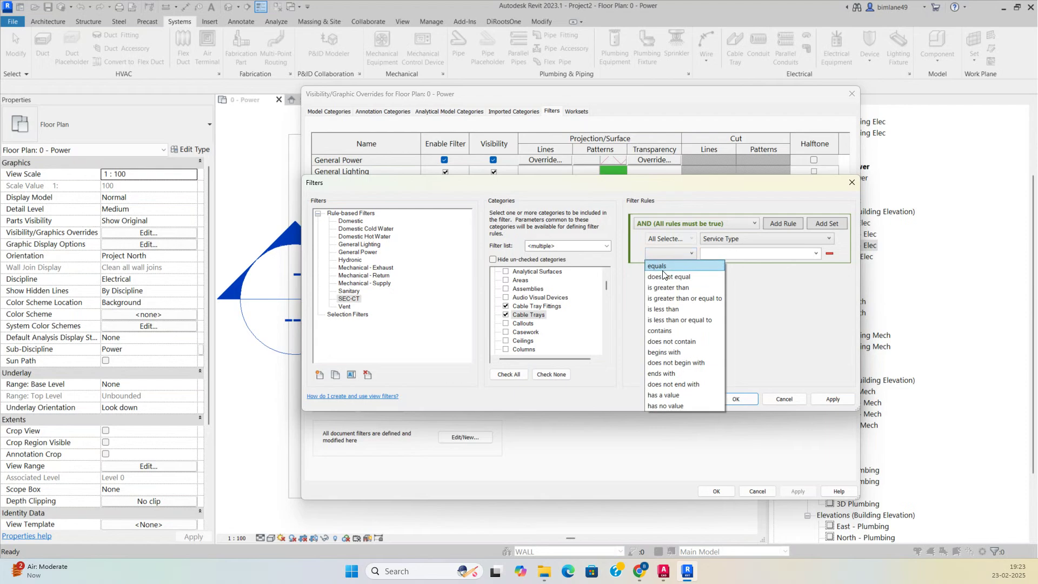
pyautogui.click(725, 268)
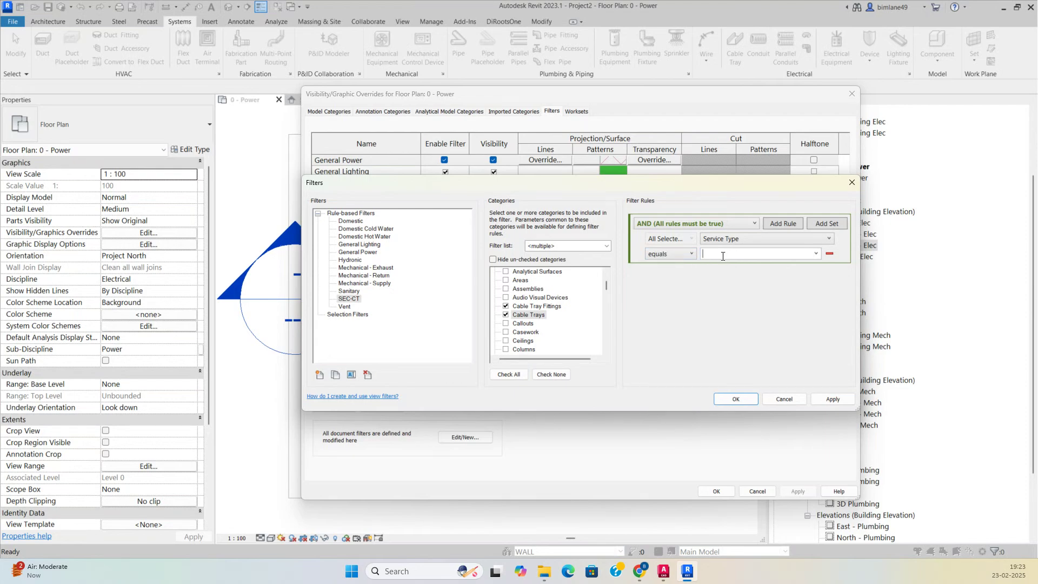
pyautogui.click(735, 400)
# - Add the SEC-CT filter to the 0 - Power view and override its surface foreground pattern with a diagonal crosshatch in RGB 255-128-064
pyautogui.click(331, 406)
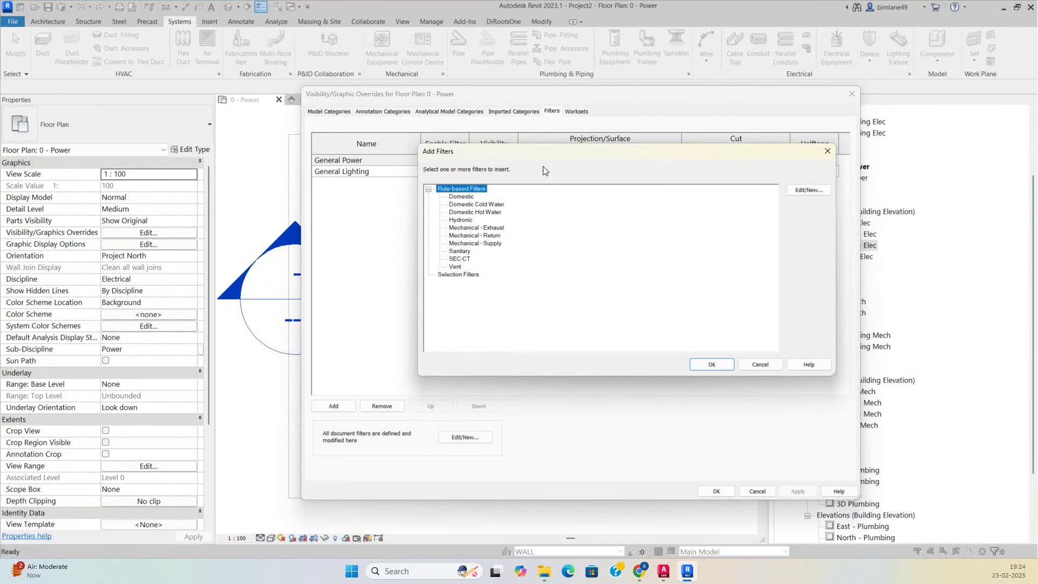
pyautogui.click(705, 365)
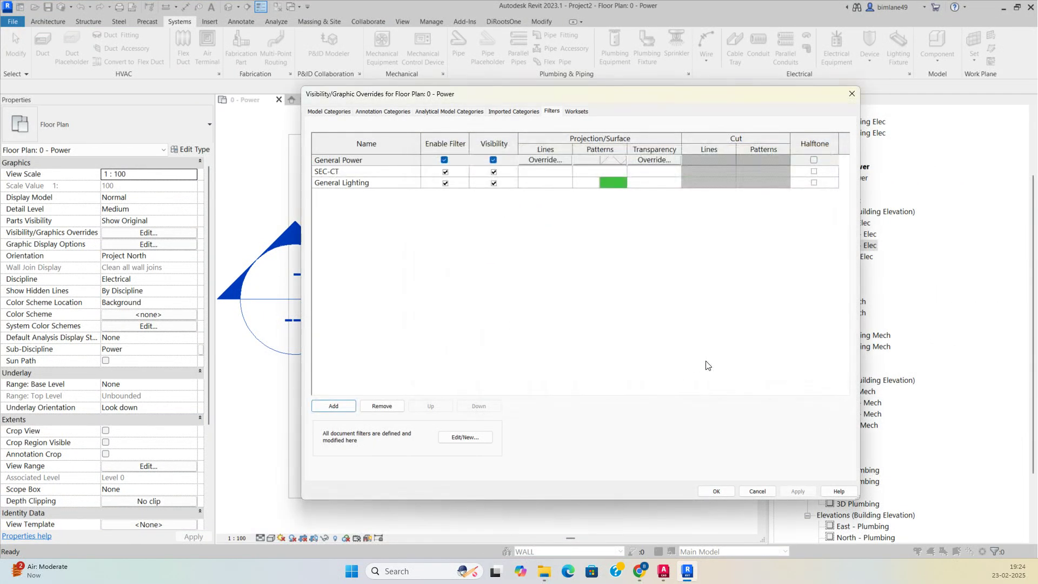
pyautogui.click(584, 174)
pyautogui.click(588, 172)
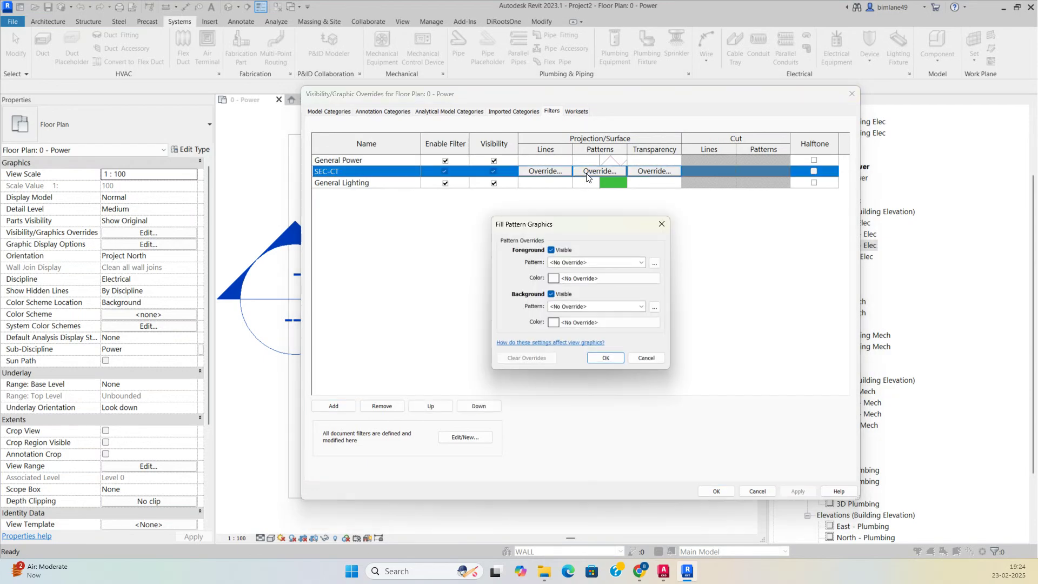
pyautogui.click(585, 267)
pyautogui.click(592, 369)
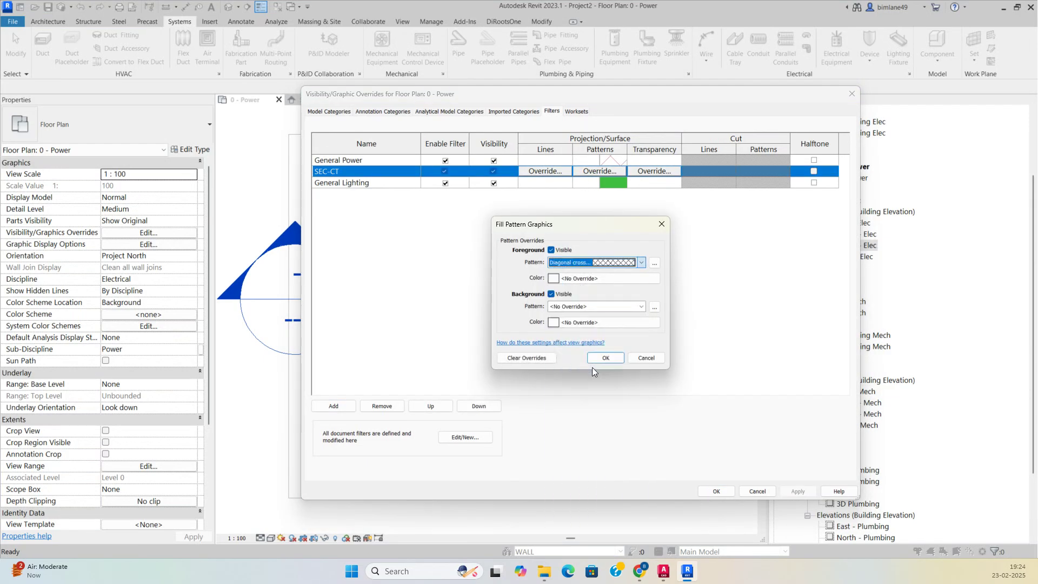
pyautogui.click(573, 278)
pyautogui.click(488, 245)
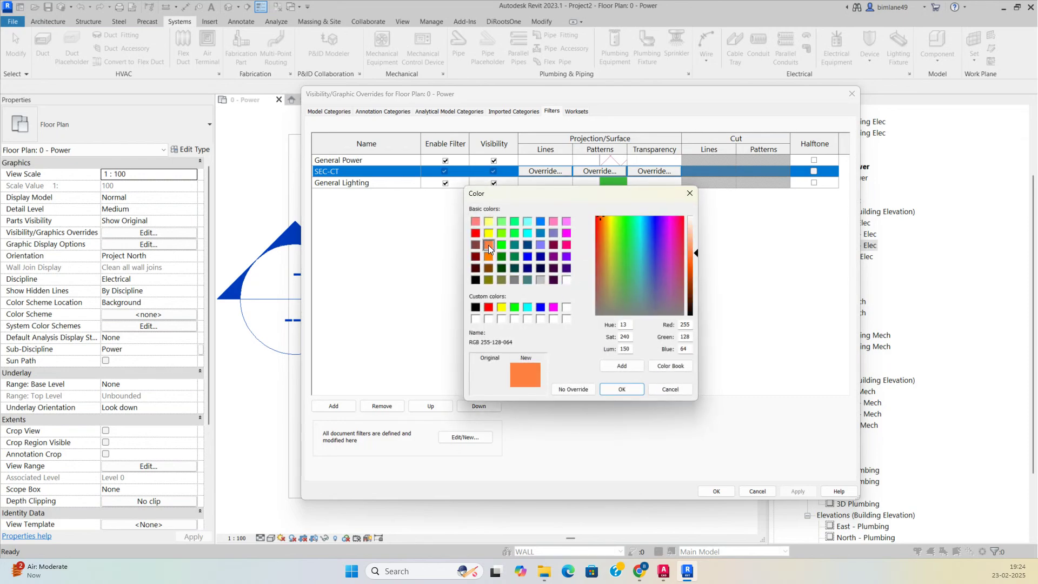
pyautogui.click(622, 390)
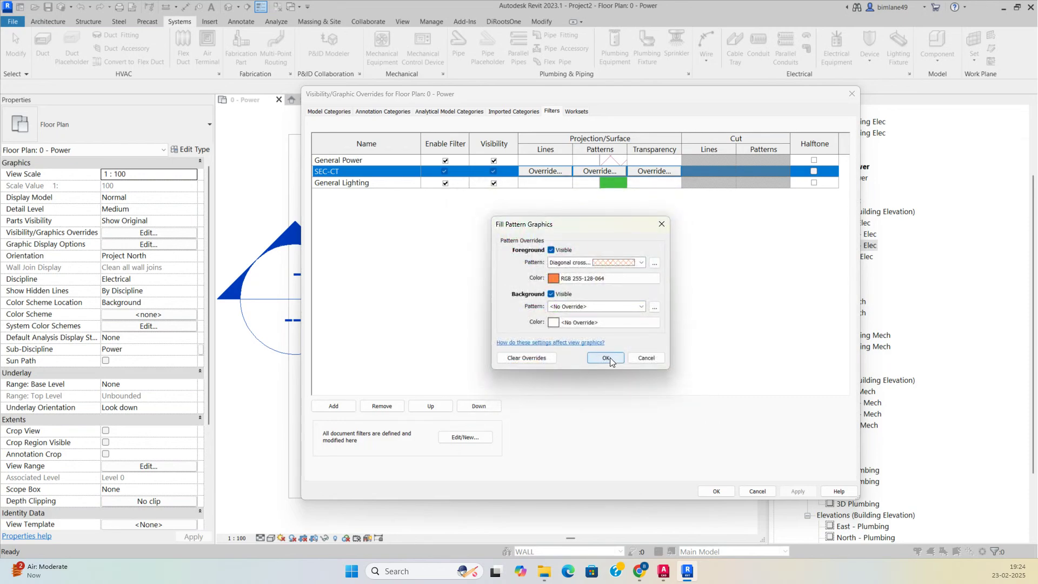
pyautogui.click(606, 358)
pyautogui.click(707, 491)
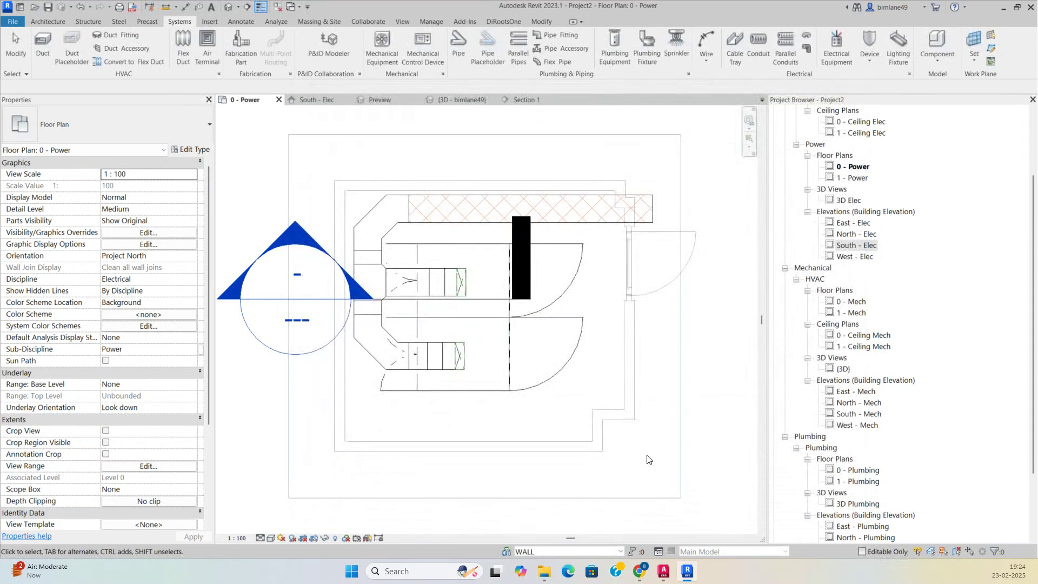
# - Set the Service Type of the whole connected run of cable trays and fittings to SEC-CT
pyautogui.click(454, 224)
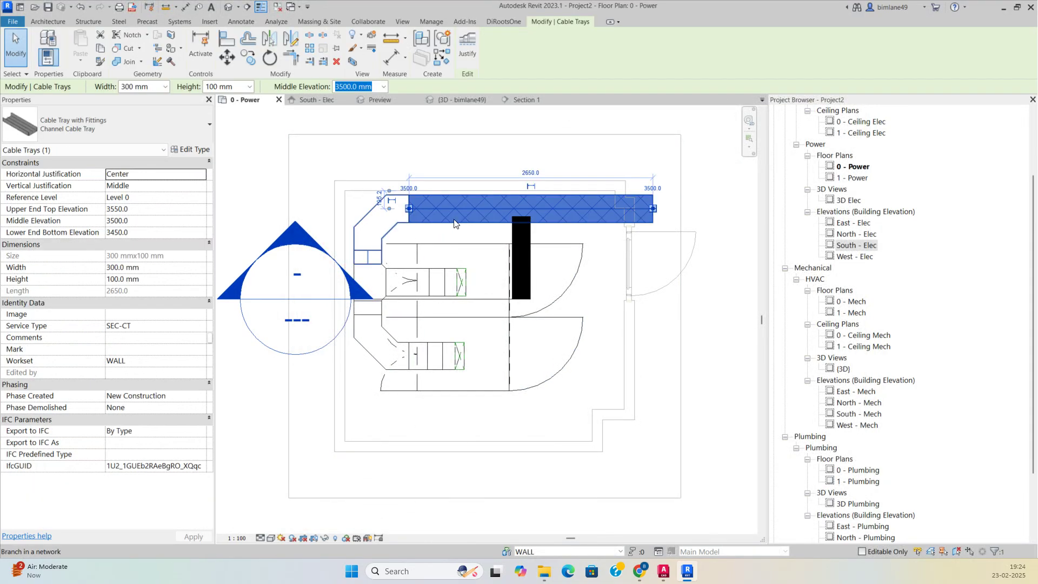
pyautogui.press('Tab')
pyautogui.click(454, 224)
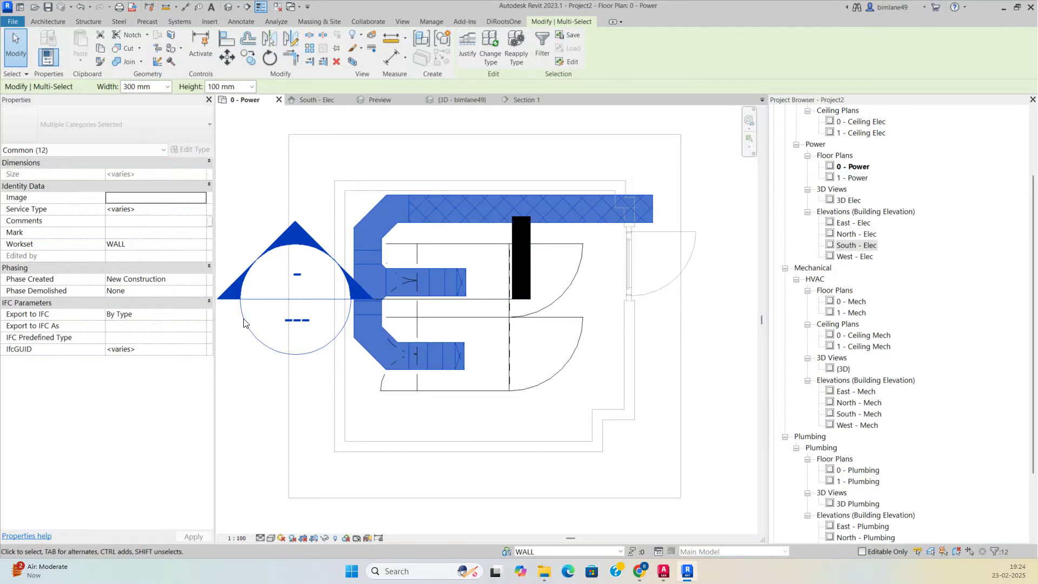
pyautogui.click(150, 210)
pyautogui.write('SEC-CT')
pyautogui.press('Return')
pyautogui.click(534, 433)
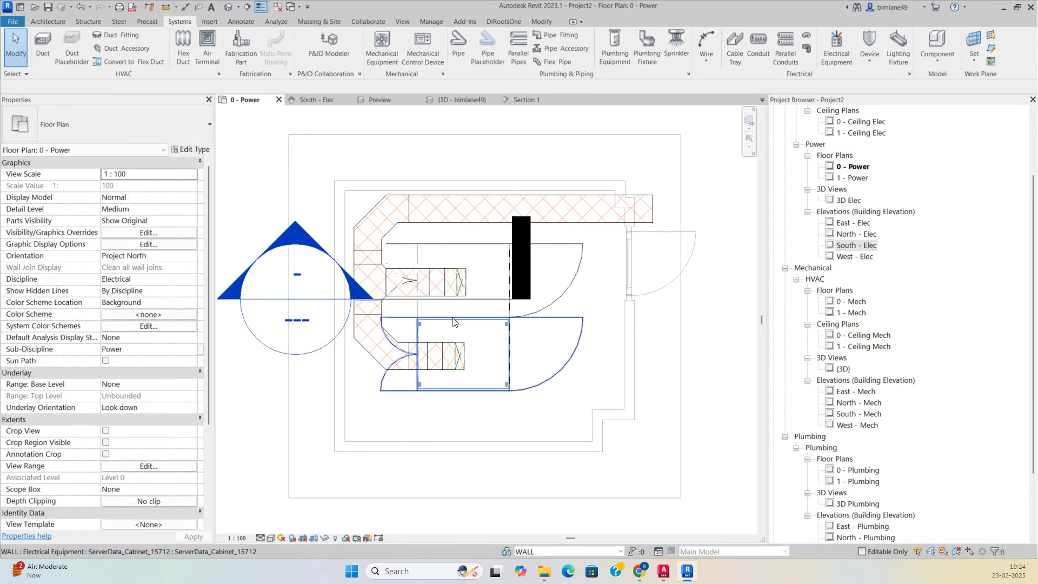
# - Override the SEC-CT filter's projection lines with color RGB 255-128-064 and line weight 4
pyautogui.press('v')
pyautogui.press('v')
pyautogui.click(551, 112)
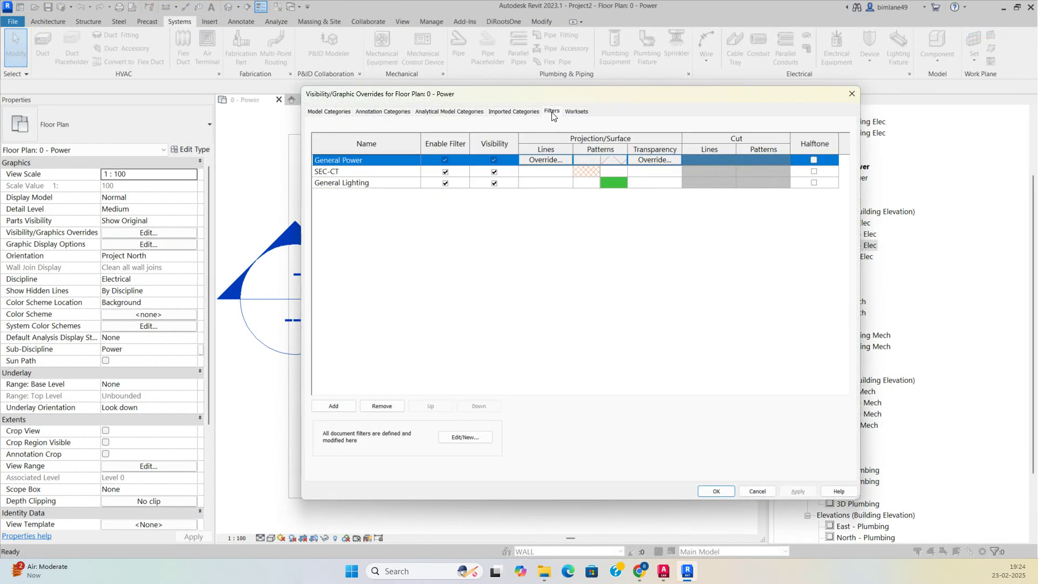
pyautogui.click(570, 172)
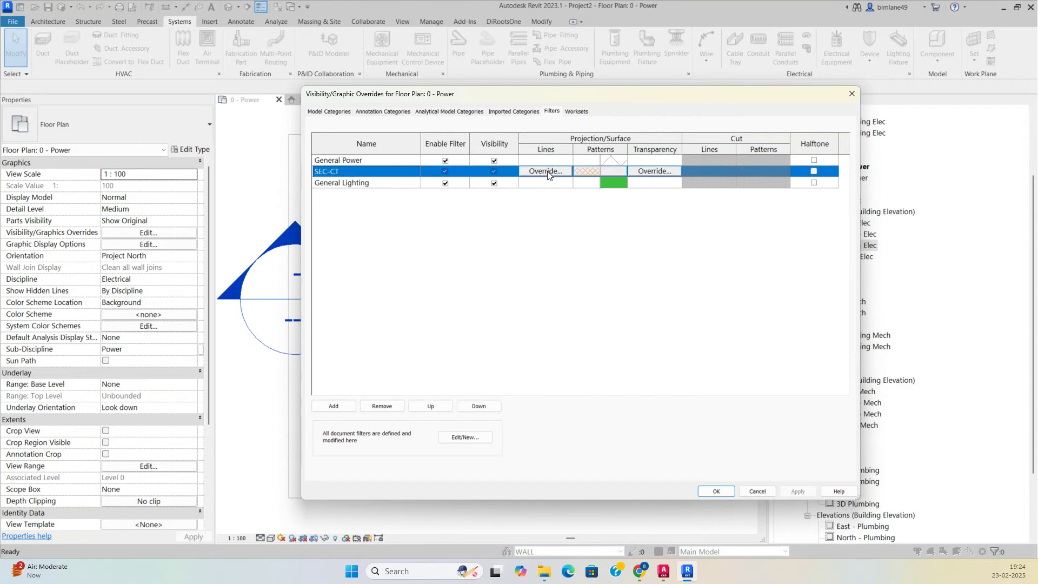
pyautogui.click(545, 170)
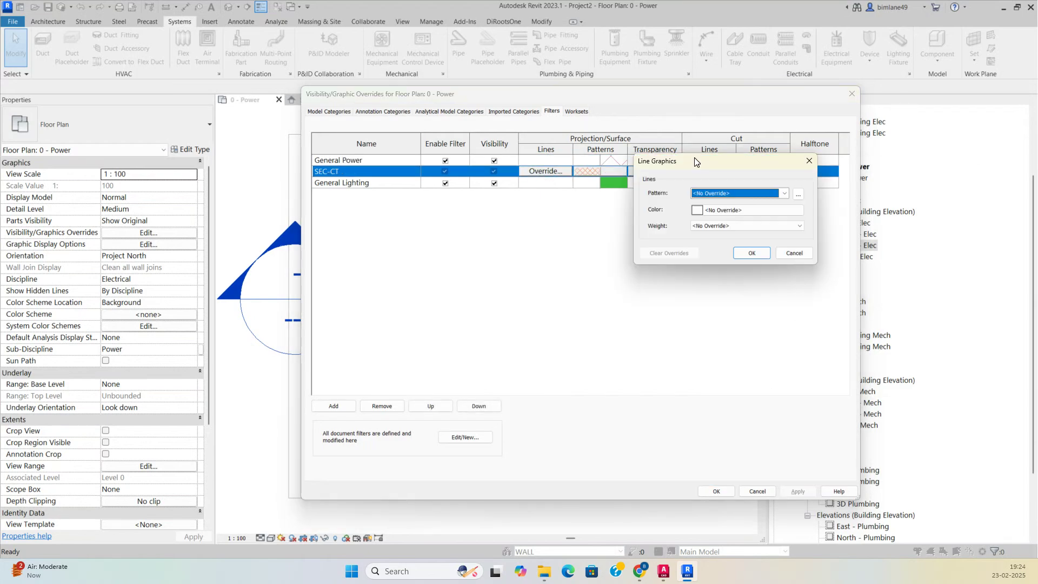
pyautogui.moveTo(682, 158); pyautogui.dragTo(537, 161)
pyautogui.click(581, 208)
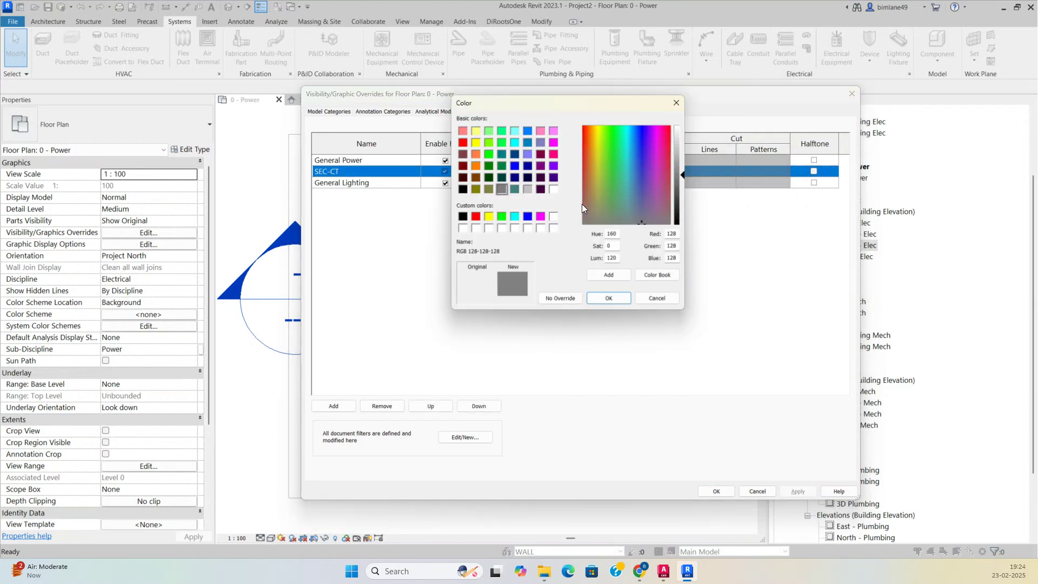
pyautogui.click(475, 154)
pyautogui.click(609, 299)
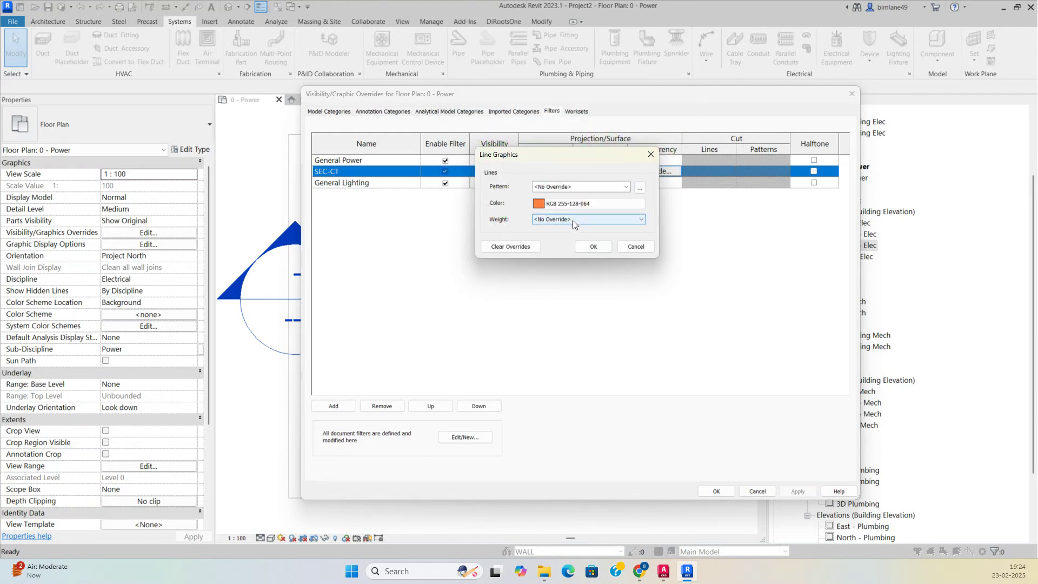
pyautogui.click(574, 224)
pyautogui.click(543, 254)
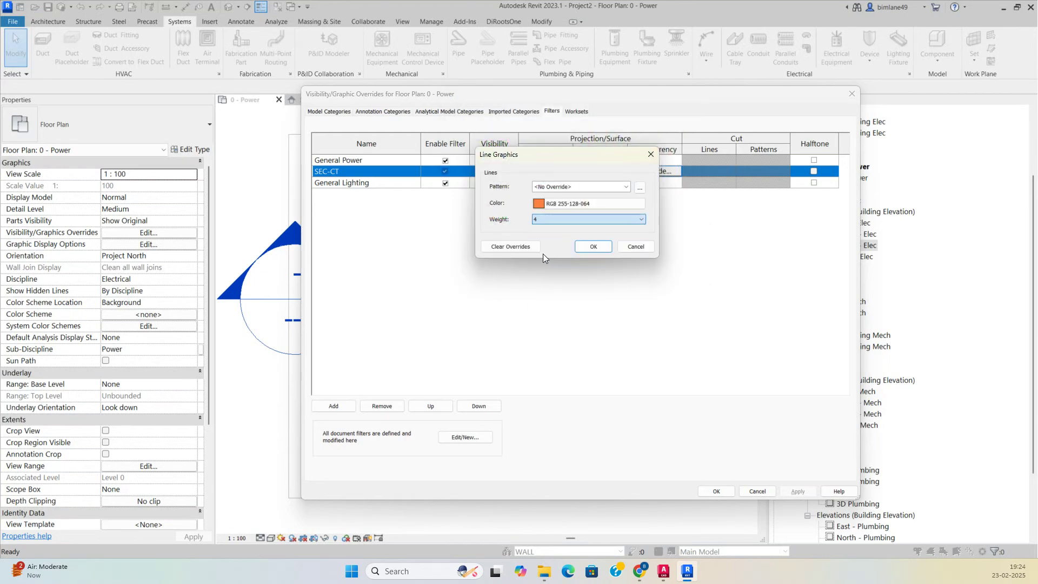
pyautogui.click(587, 246)
pyautogui.click(716, 492)
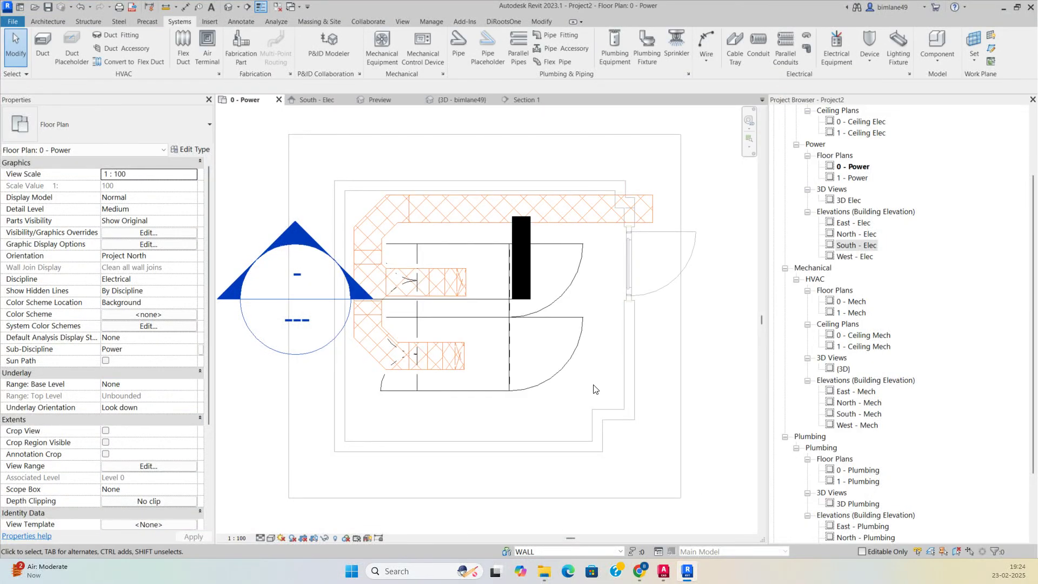
pyautogui.moveTo(548, 403); pyautogui.dragTo(544, 444, button='middle')
pyautogui.press('t')
pyautogui.press('g')
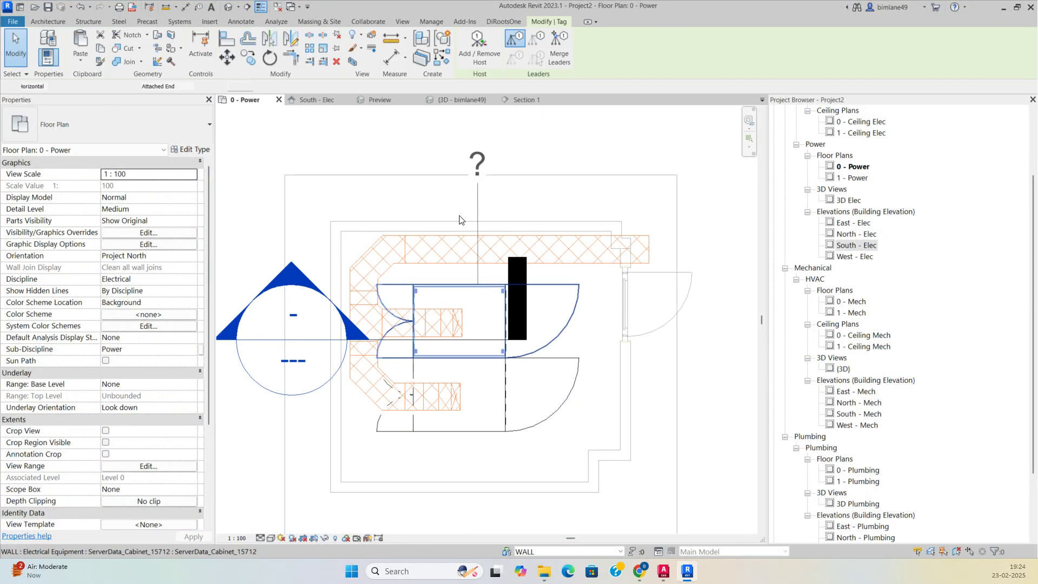
pyautogui.scroll(-2, 479, 247)
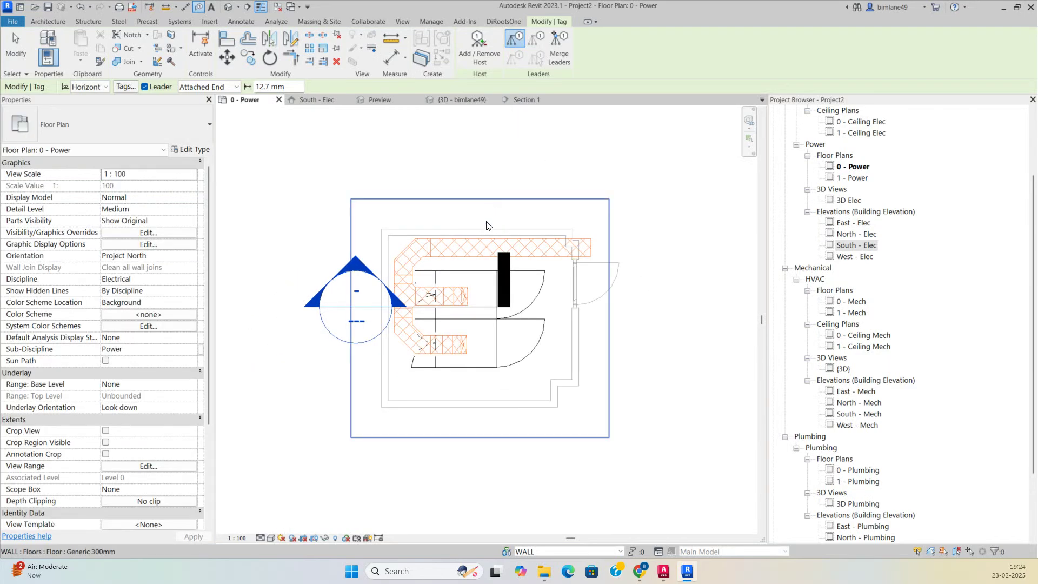
pyautogui.press('Escape')
# - Set the 0 - Power plan's view scale to 1:50 and its detail level to Fine
pyautogui.click(237, 538)
pyautogui.click(248, 458)
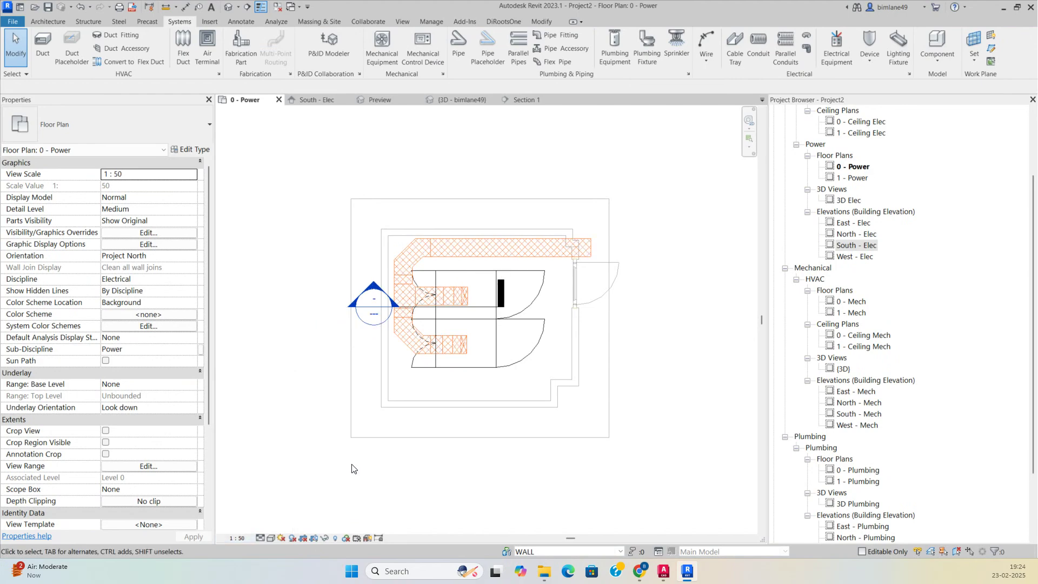
pyautogui.click(261, 538)
pyautogui.click(272, 527)
pyautogui.scroll(2, 452, 389)
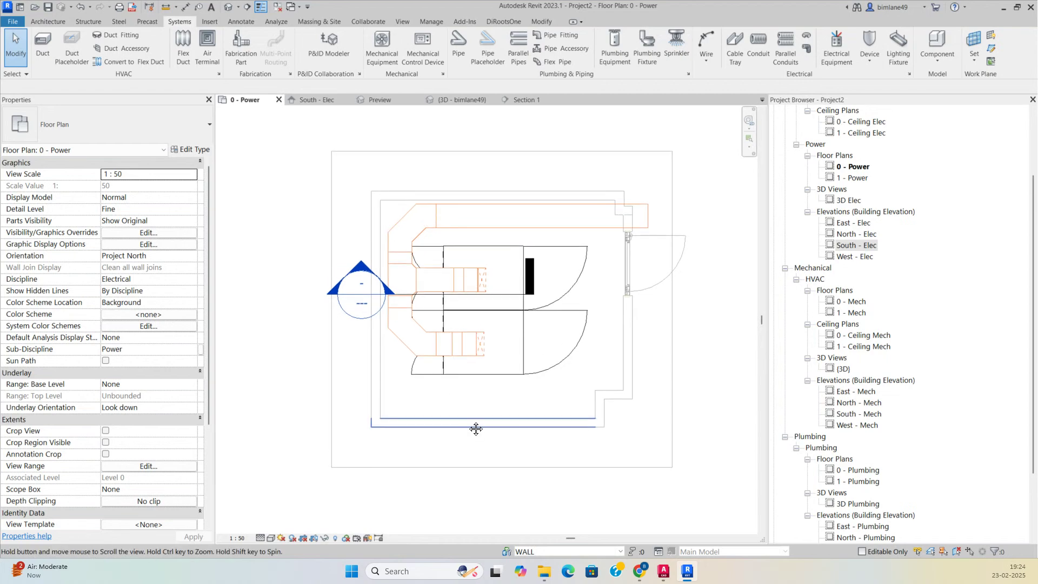
pyautogui.click(869, 44)
pyautogui.scroll(1, 397, 415)
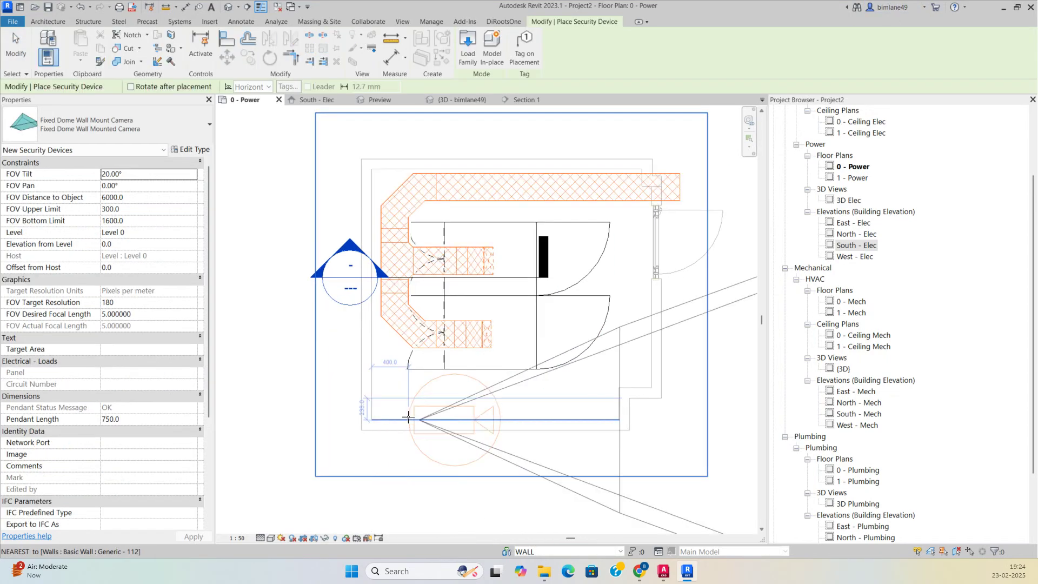
pyautogui.scroll(-2, 397, 415)
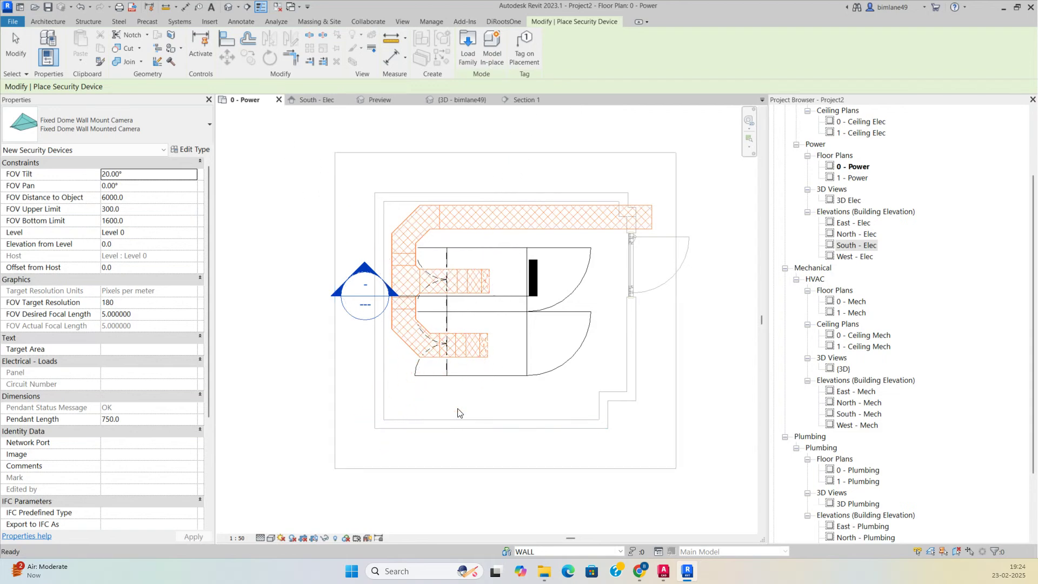
pyautogui.press('Escape')
# - Tag the uppermost horizontal cable tray with a leadered size tag and position its text above the room
pyautogui.moveTo(530, 327); pyautogui.dragTo(532, 382, button='middle')
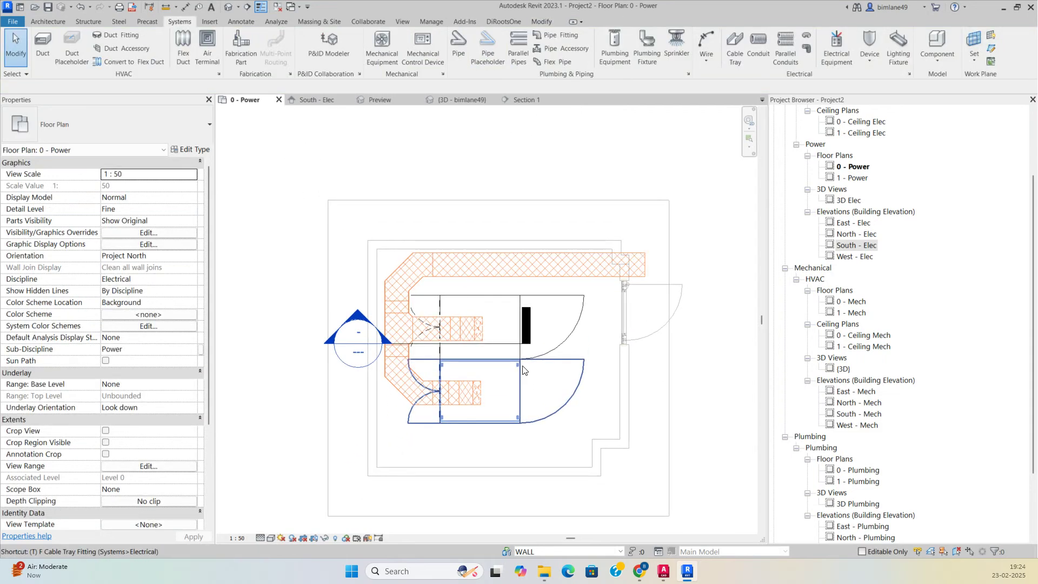
pyautogui.press('t')
pyautogui.press('g')
pyautogui.click(529, 258)
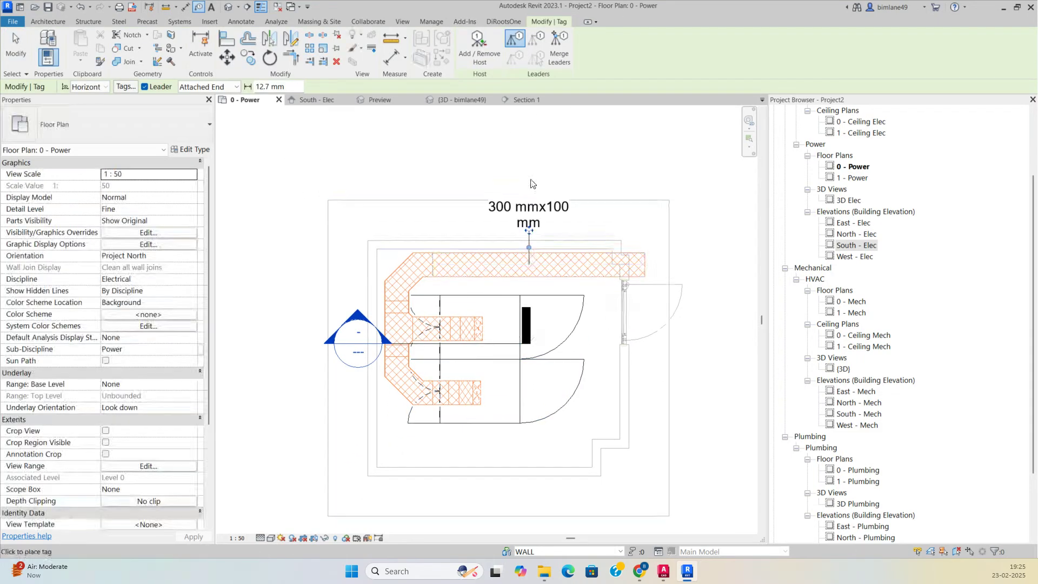
pyautogui.moveTo(524, 202); pyautogui.dragTo(460, 161)
pyautogui.scroll(-2, 522, 173)
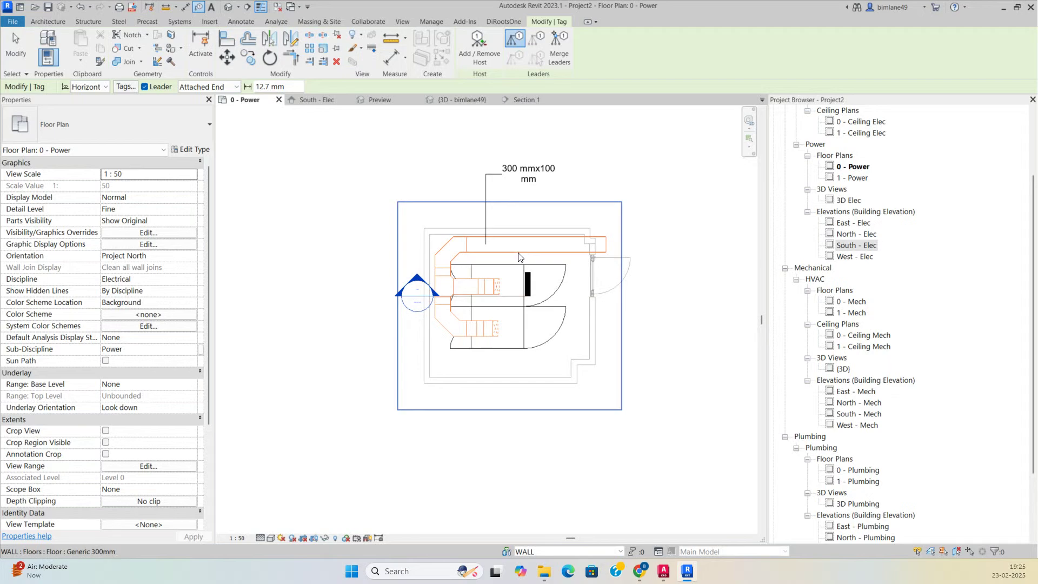
pyautogui.press('Escape')
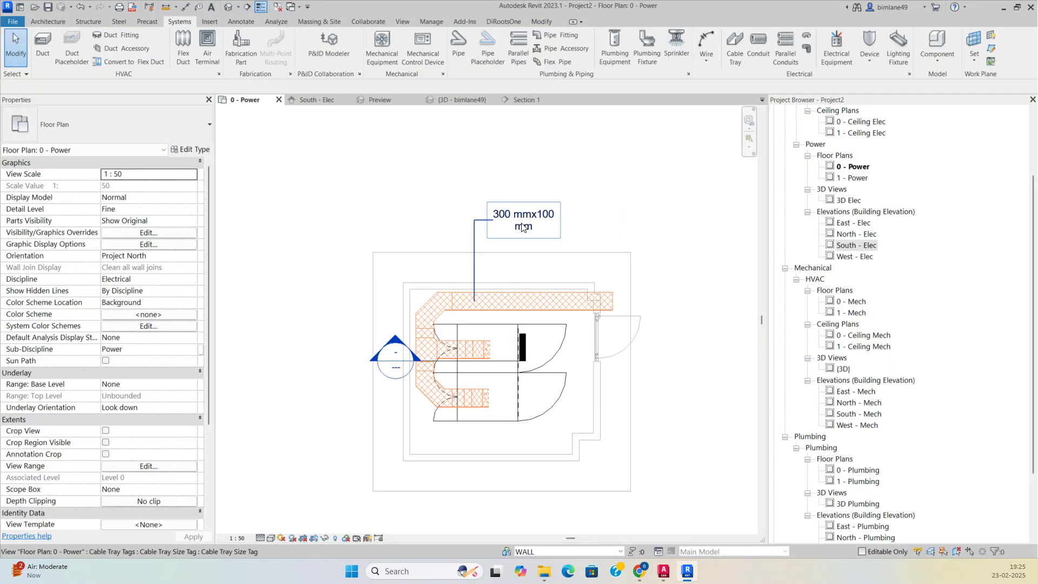
# - Open the Cable Tray Size Tag family for editing and widen the Size label's text box on both sides
pyautogui.click(525, 229)
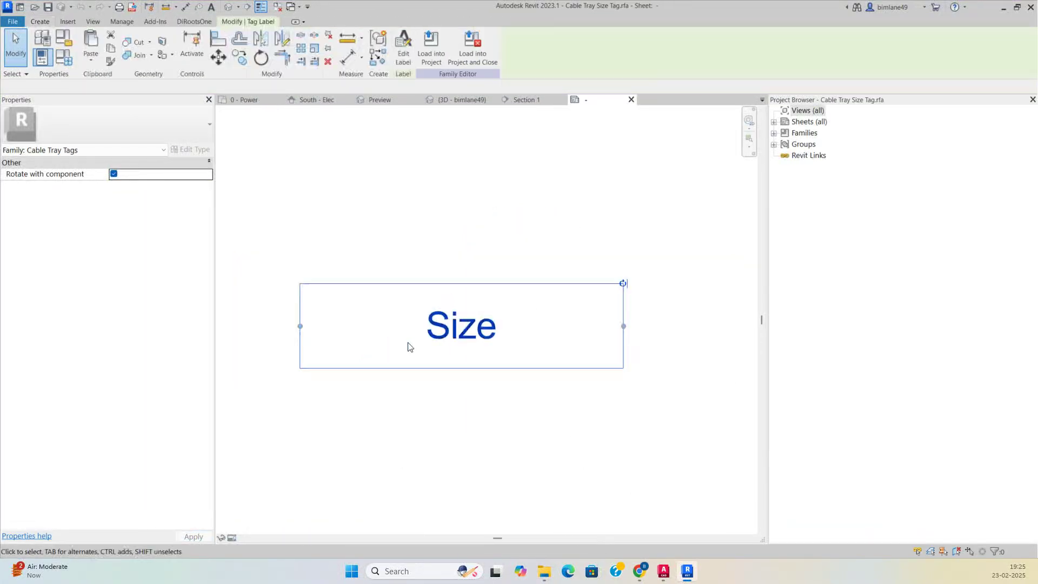
pyautogui.click(410, 346)
pyautogui.scroll(-2, 409, 346)
pyautogui.moveTo(543, 336); pyautogui.dragTo(671, 333)
pyautogui.press('Escape')
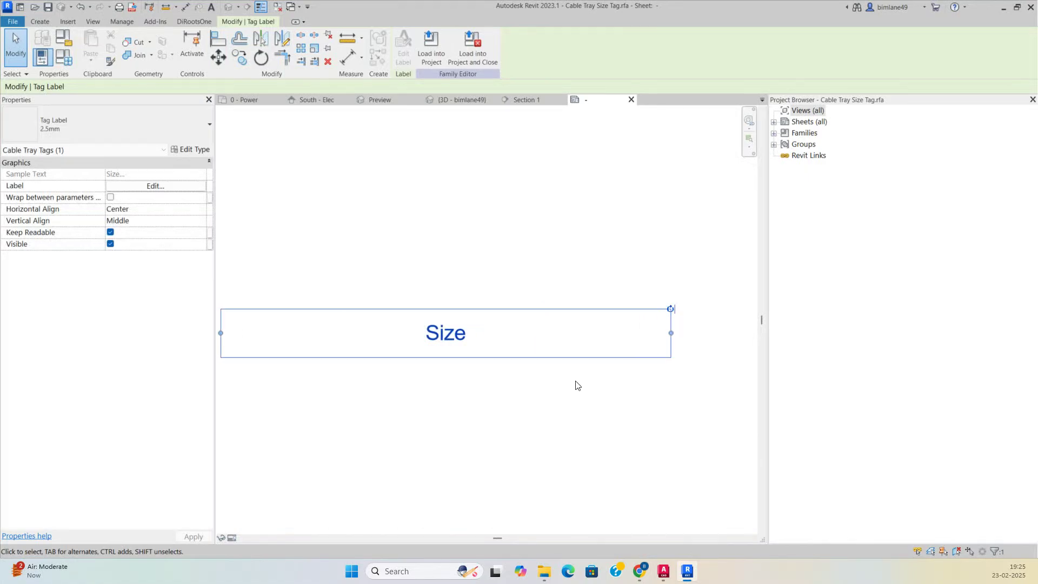
# - Add the Service Type parameter after Size in the cable tray tag's label
pyautogui.click(452, 346)
pyautogui.click(154, 186)
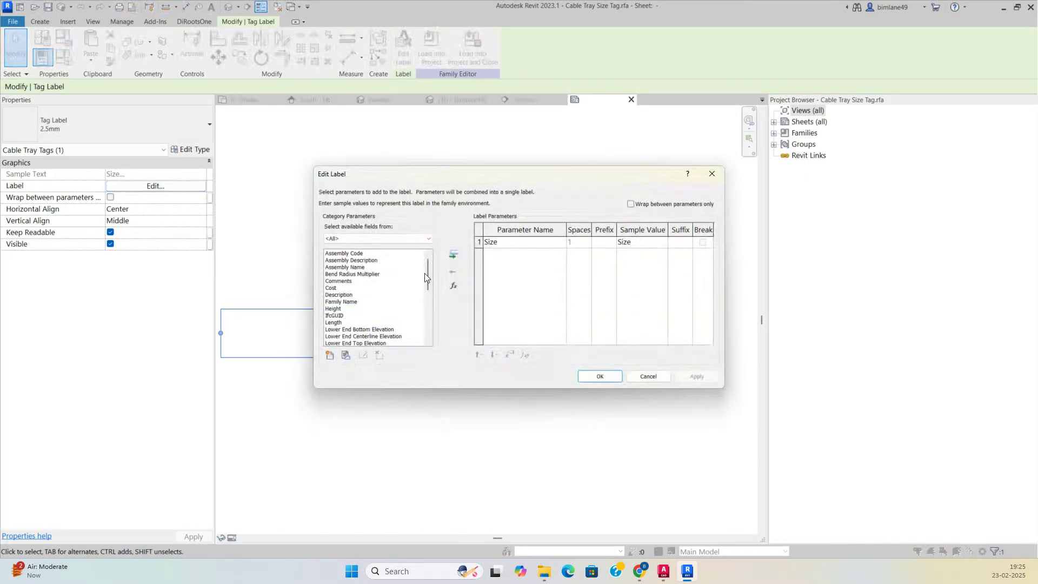
pyautogui.scroll(-3, 355, 294)
pyautogui.click(343, 322)
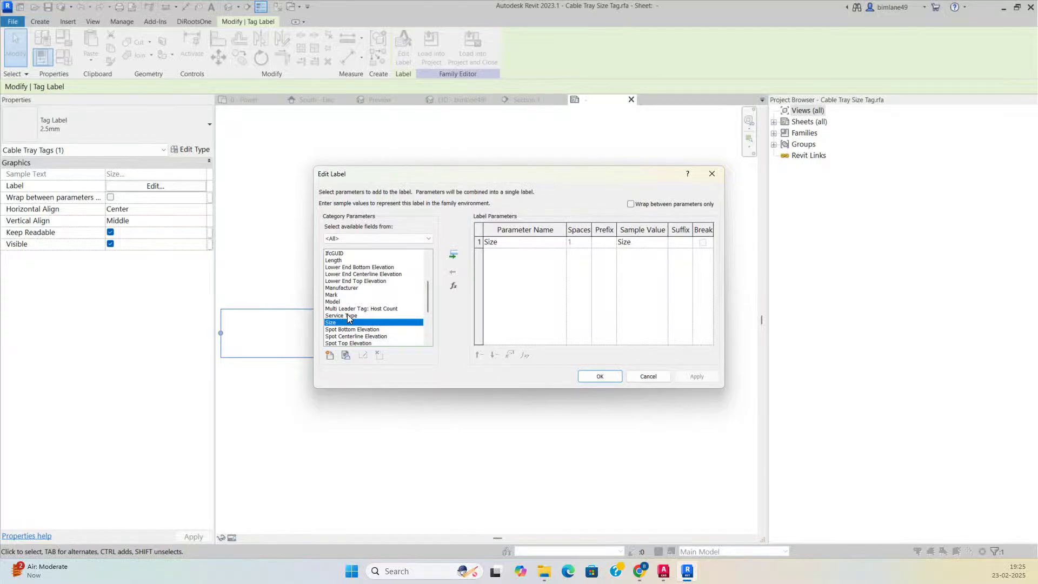
pyautogui.doubleClick(347, 317)
pyautogui.scroll(3, 368, 287)
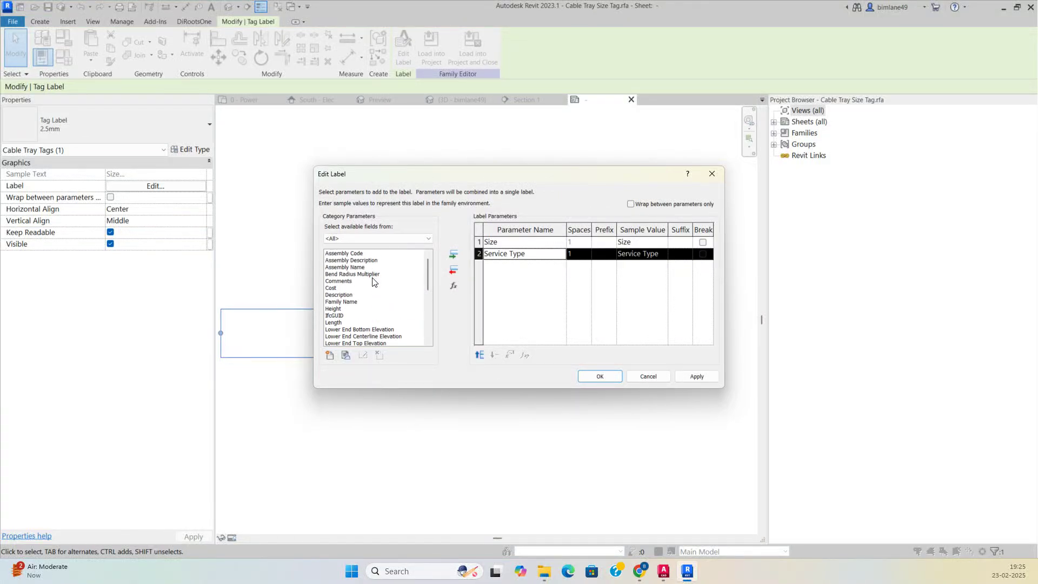
pyautogui.scroll(-6, 373, 298)
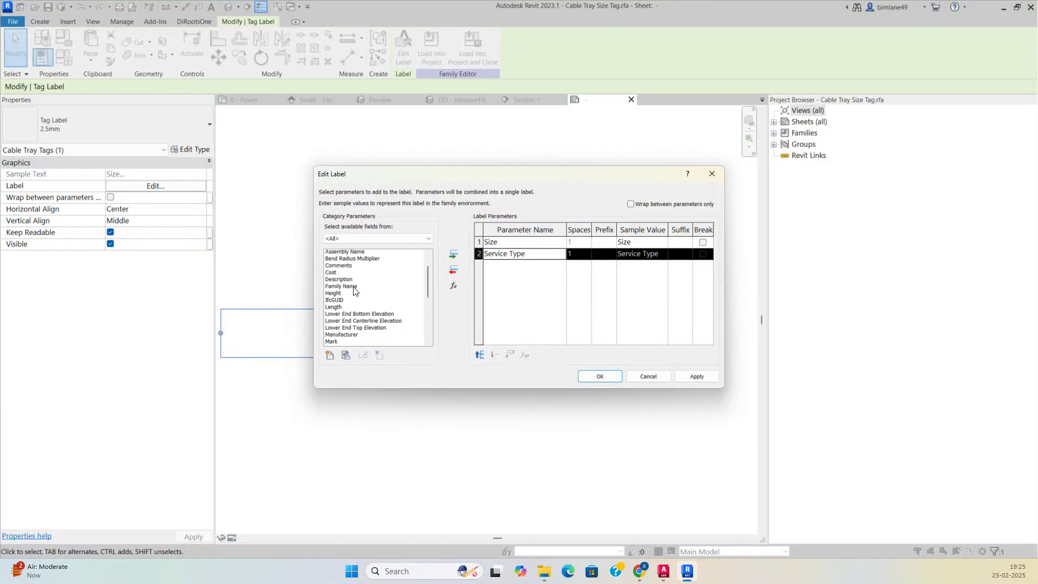
pyautogui.scroll(-2, 389, 317)
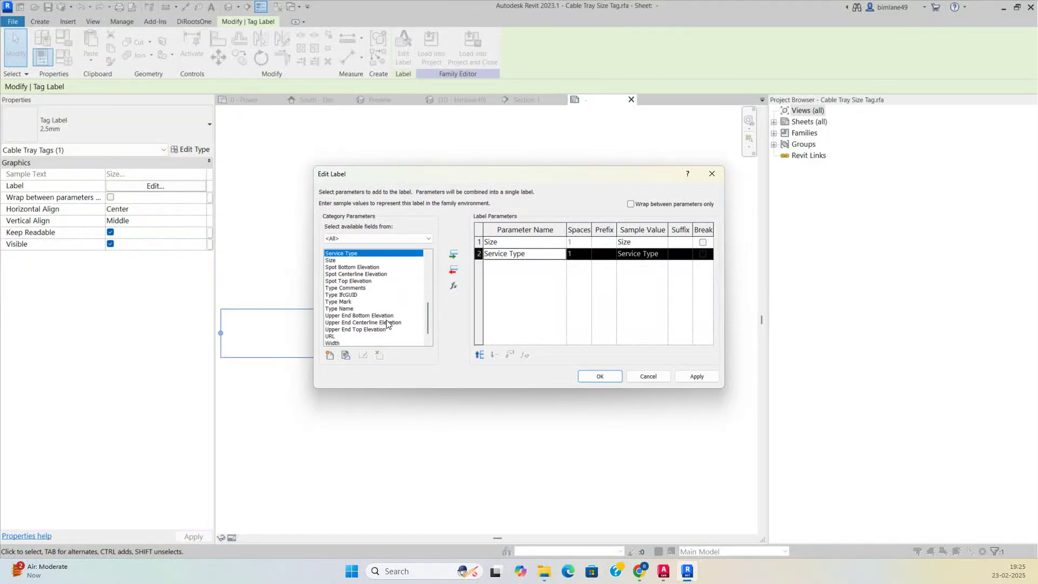
pyautogui.click(595, 377)
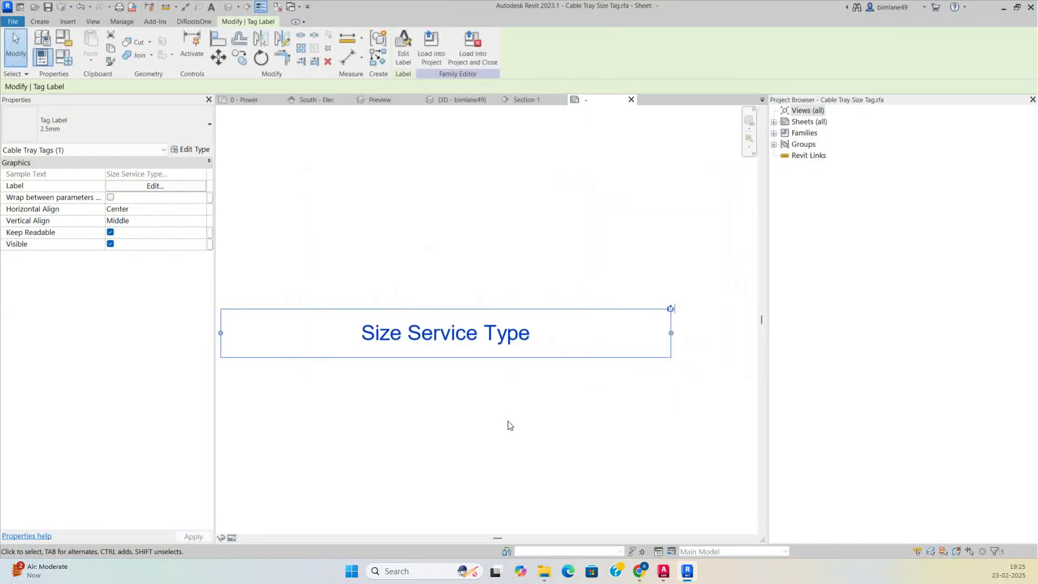
# - Enable the line break after the Size parameter so Service Type sits on a second line of the label
pyautogui.click(509, 424)
pyautogui.click(462, 351)
pyautogui.click(164, 188)
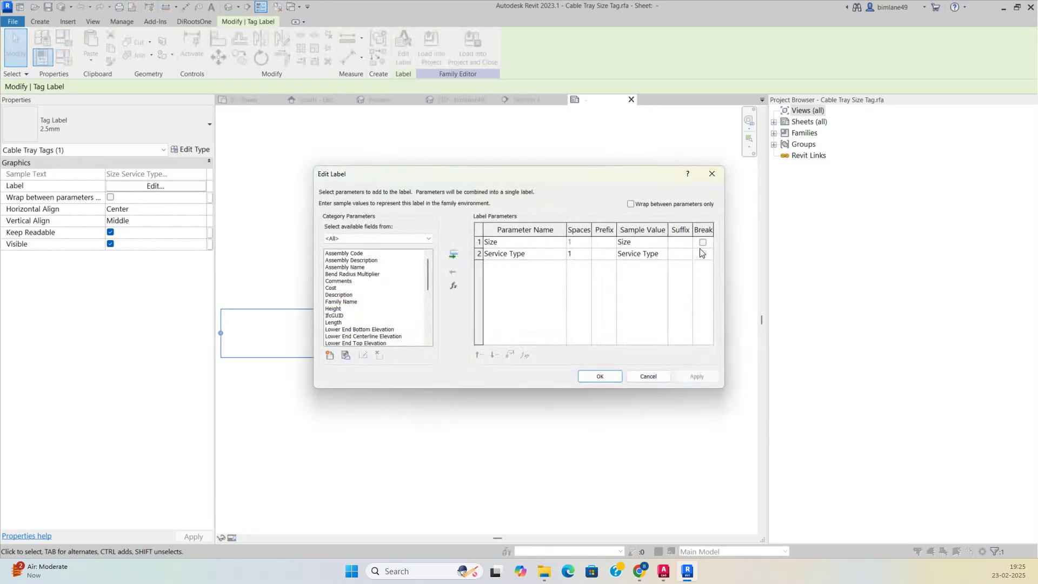
pyautogui.click(595, 377)
pyautogui.click(528, 438)
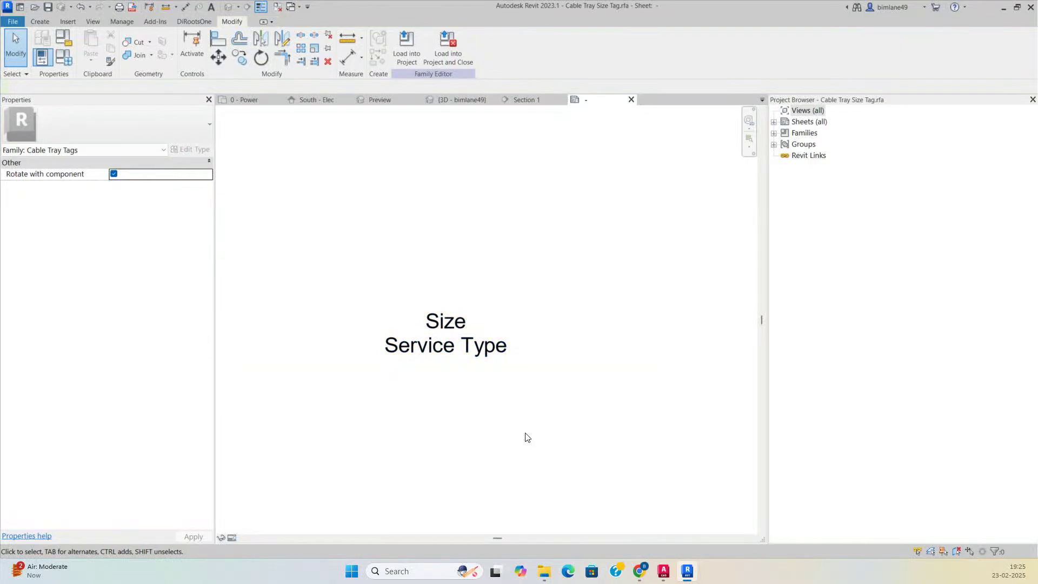
# - Load the edited tag family into Project2, overwriting the existing version without its parameter values
pyautogui.click(403, 50)
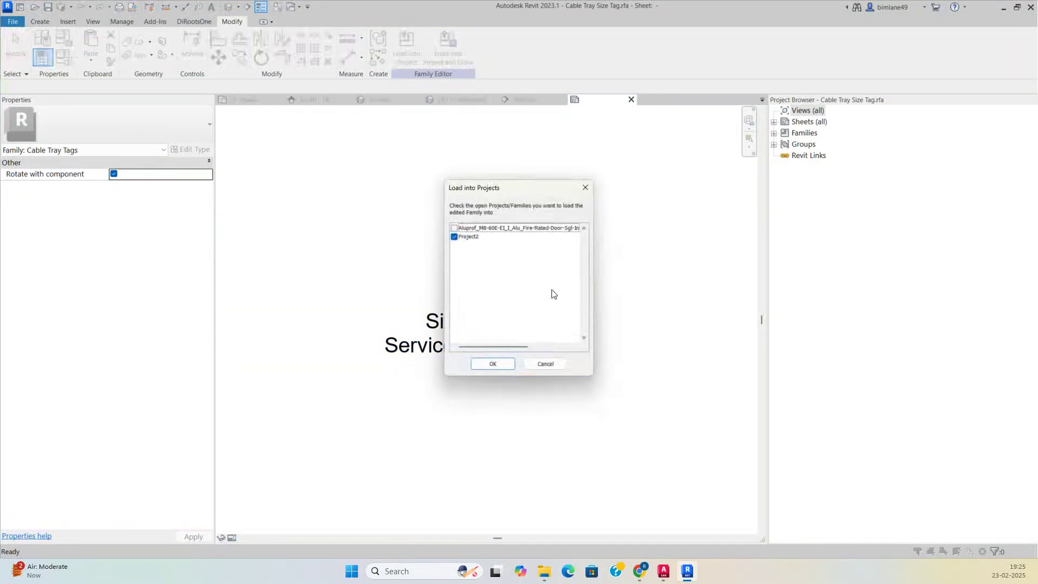
pyautogui.click(490, 364)
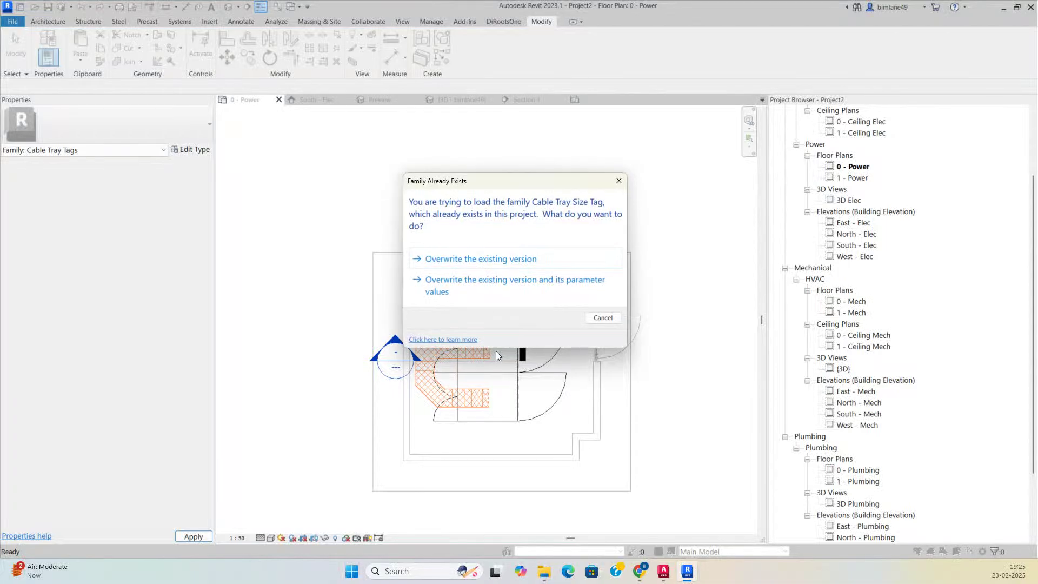
pyautogui.click(486, 260)
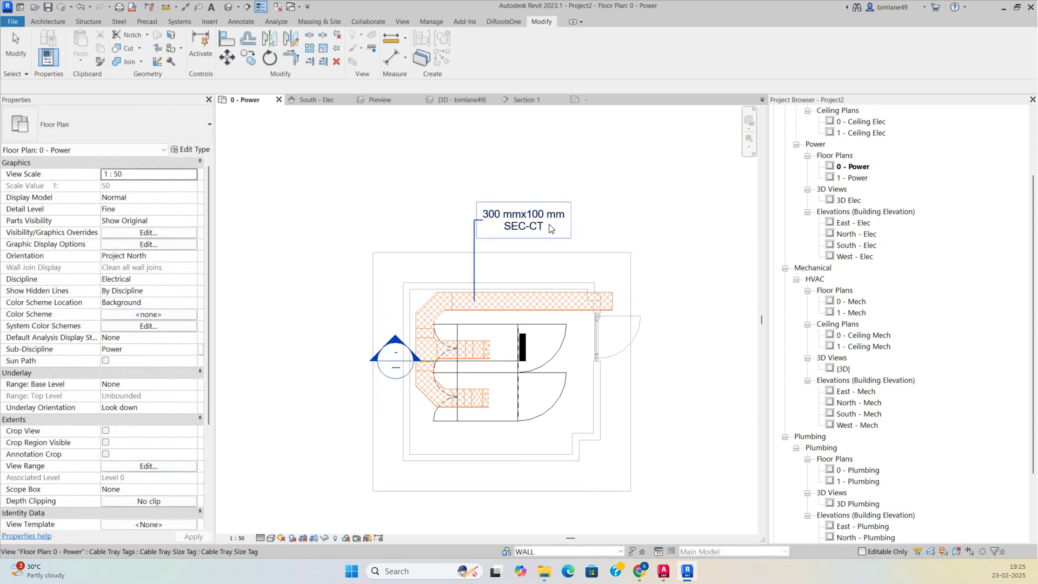
# - Move the cable tray tag's text above the room's door side and shift its leader elbow back over the tray
pyautogui.click(530, 242)
pyautogui.moveTo(530, 242); pyautogui.dragTo(642, 238)
pyautogui.moveTo(586, 218); pyautogui.dragTo(505, 219)
pyautogui.click(701, 225)
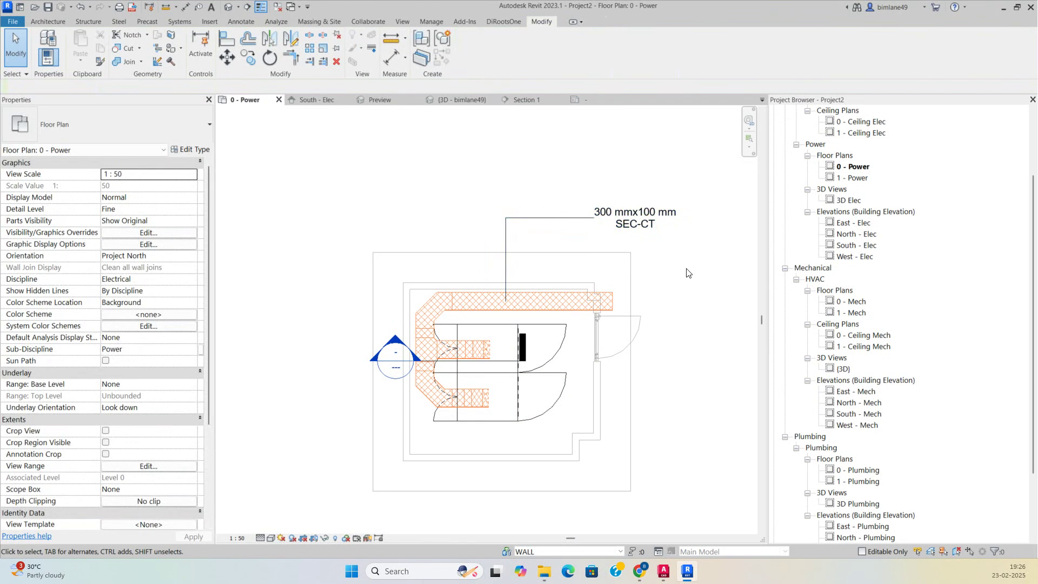
# - Give the Cable Tray Size Tag type a filled arrow as its leader arrowhead
pyautogui.click(535, 217)
pyautogui.click(192, 152)
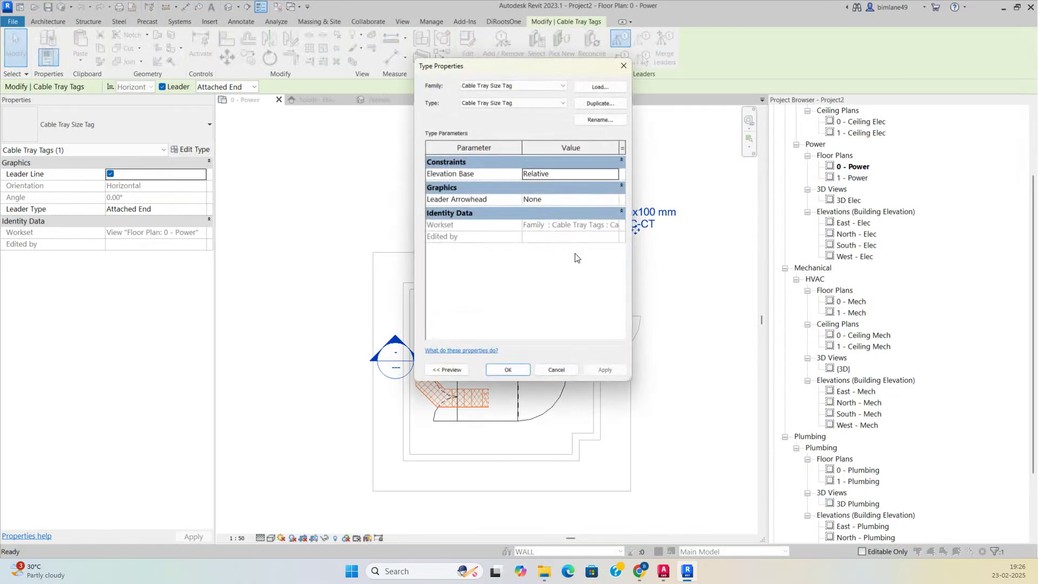
pyautogui.click(575, 201)
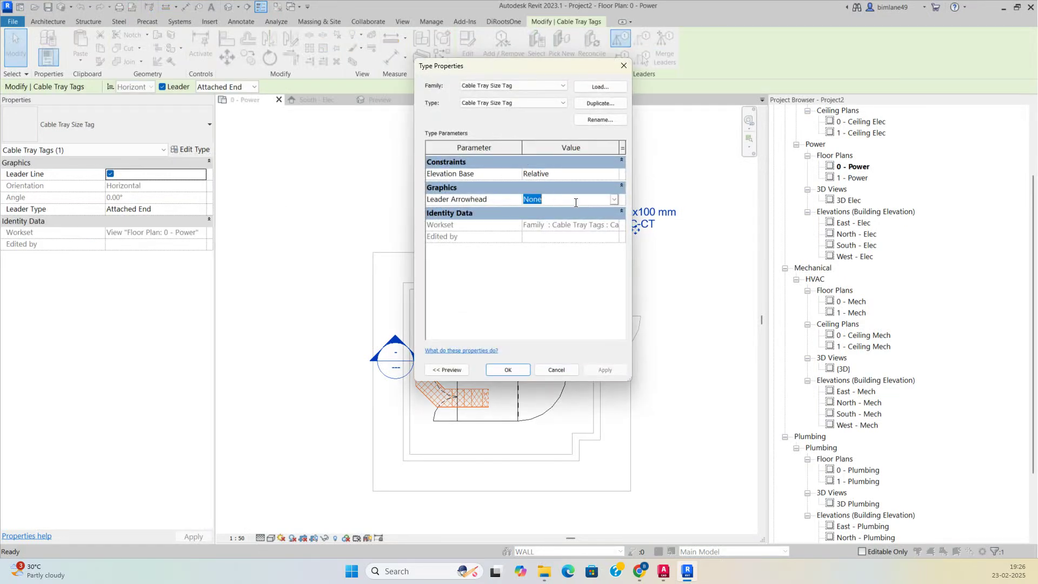
pyautogui.click(614, 200)
pyautogui.click(563, 240)
pyautogui.click(508, 370)
pyautogui.click(682, 312)
# - Set the upper server rack's panel name to ACTIVE RACK
pyautogui.moveTo(562, 361); pyautogui.dragTo(529, 323, button='middle')
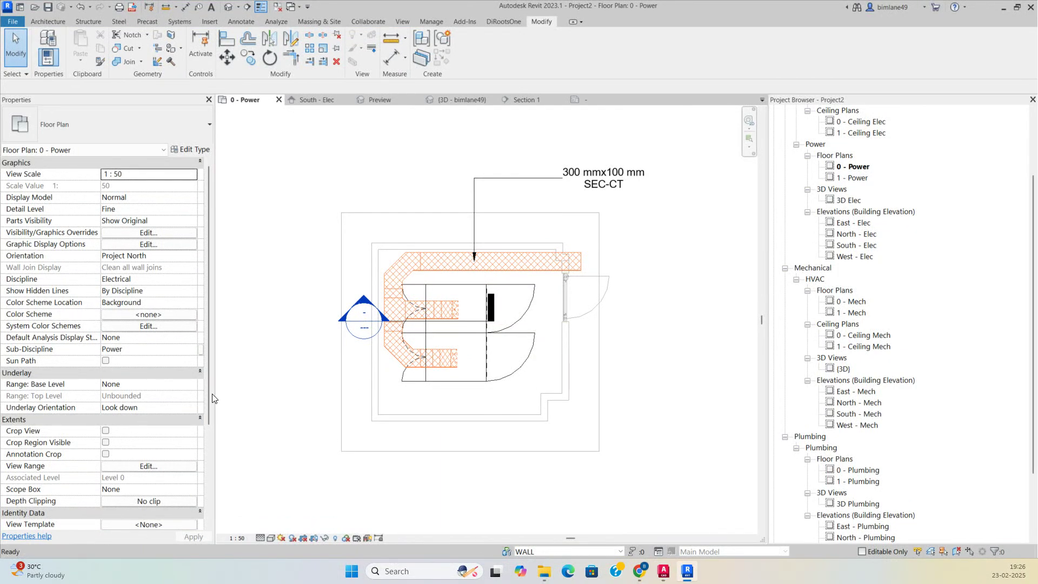
pyautogui.click(469, 290)
pyautogui.scroll(-3, 115, 400)
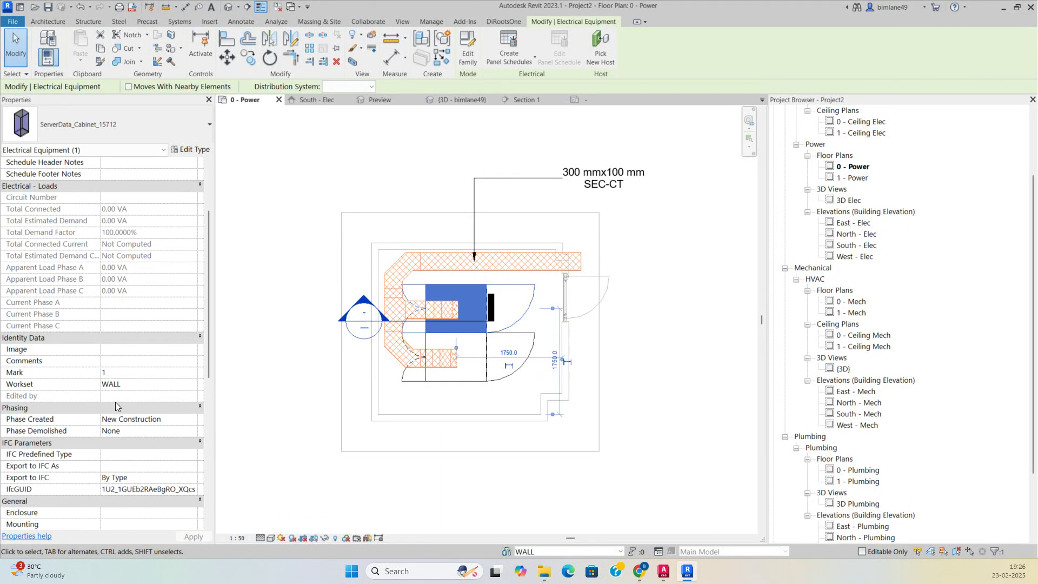
pyautogui.scroll(-2, 107, 396)
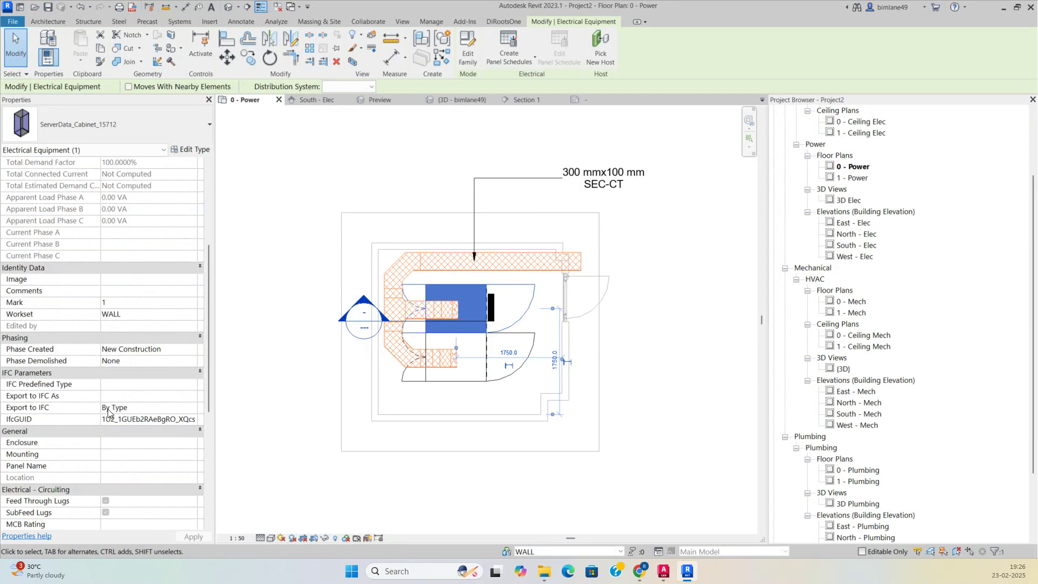
pyautogui.click(106, 466)
pyautogui.write('ACTIVE RACK')
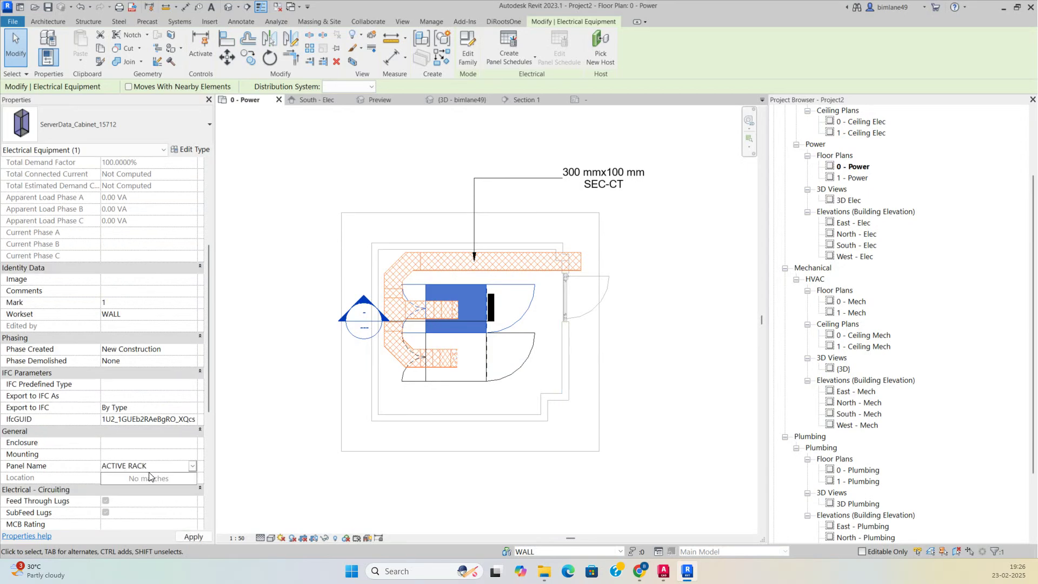
pyautogui.press('Return')
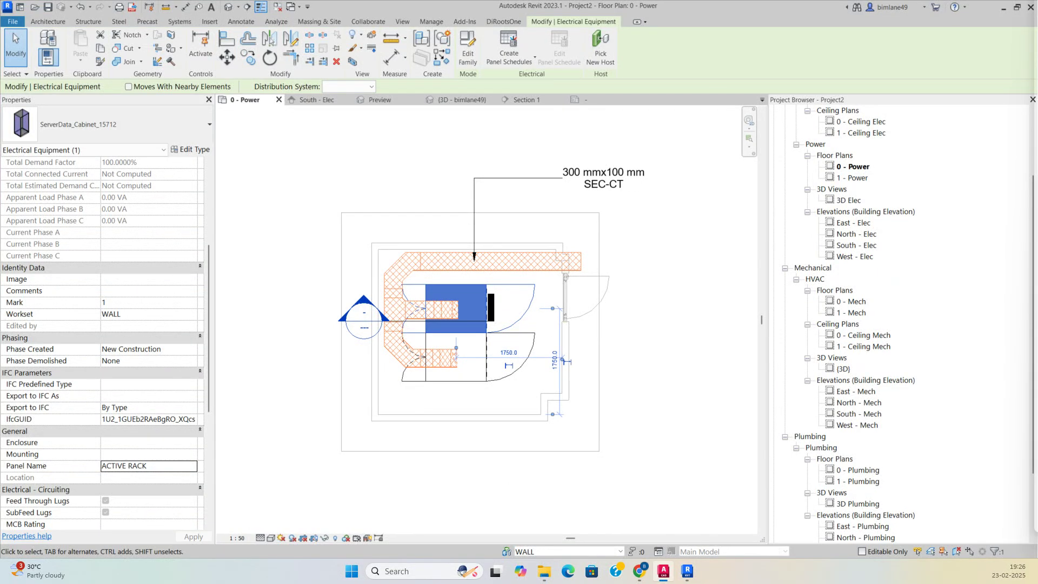
# - Set the lower server rack's panel name to PASSIVE RACK
pyautogui.click(664, 397)
pyautogui.click(493, 379)
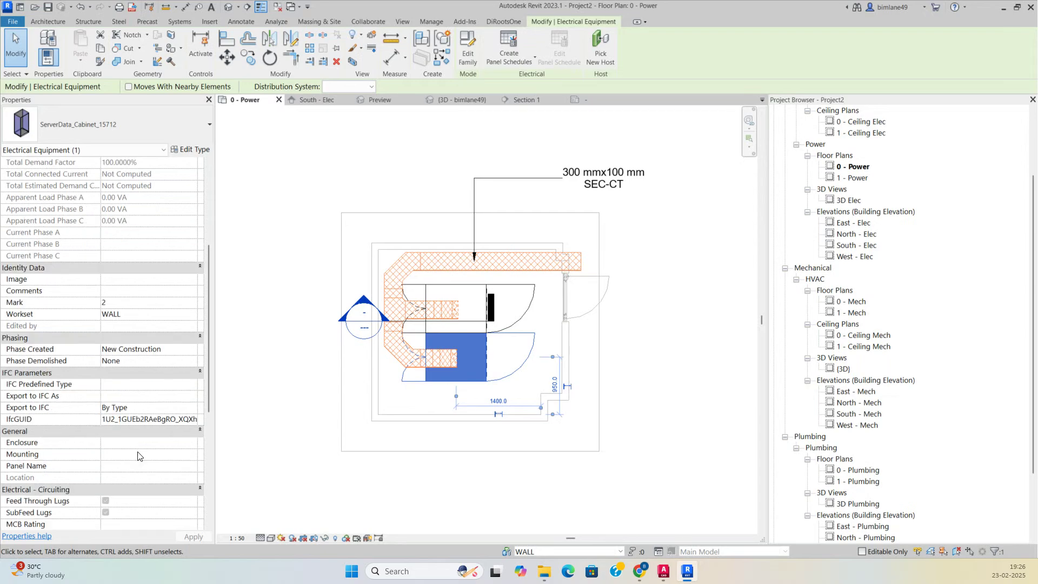
pyautogui.click(105, 467)
pyautogui.write('PASSIVE RACK')
pyautogui.press('Return')
pyautogui.click(416, 432)
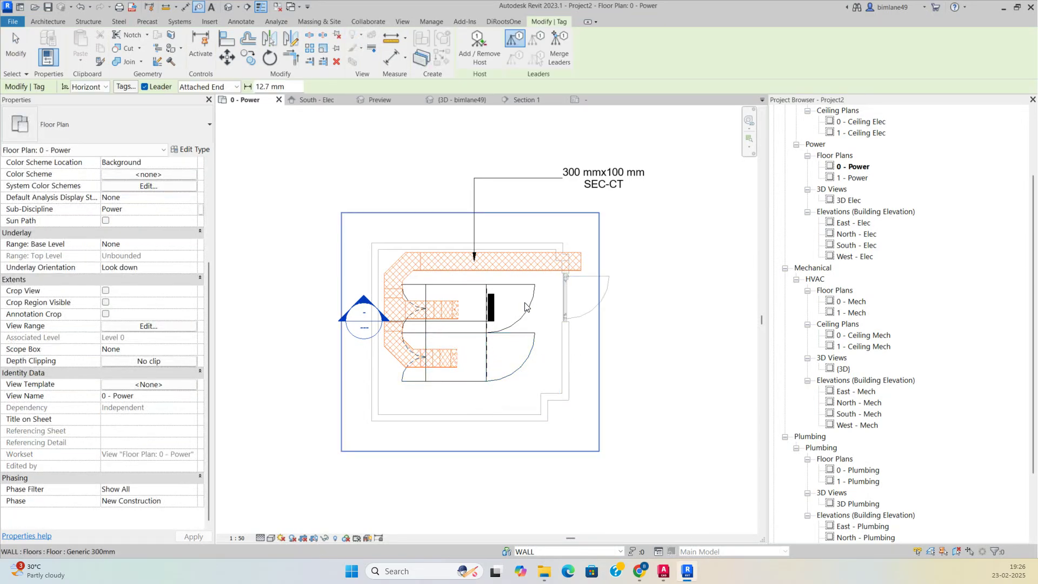
# - Tag the upper rack with a leadered horizontal equipment tag, its text outside the room beyond the door
pyautogui.scroll(-2, 548, 316)
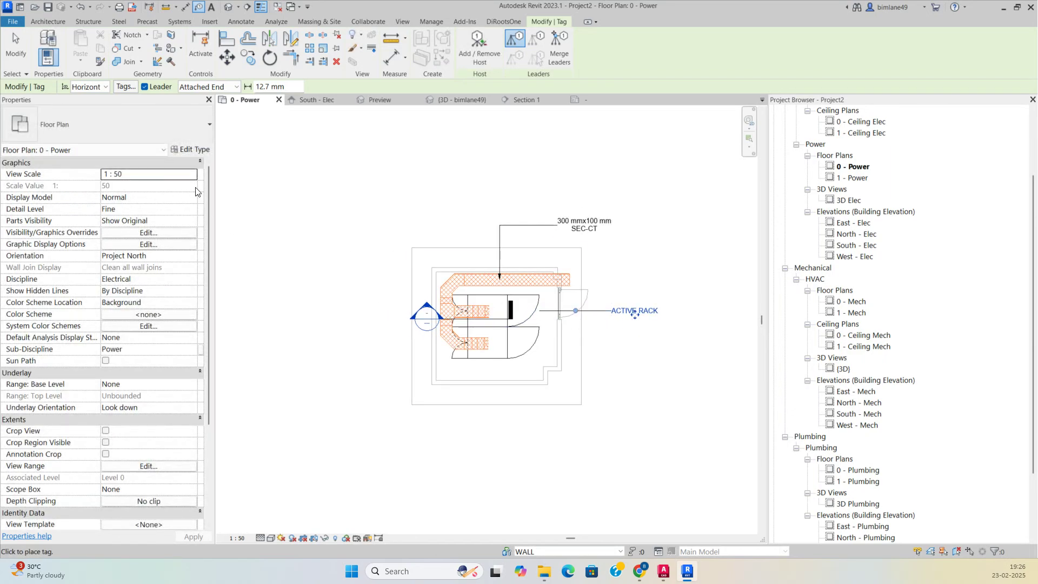
pyautogui.click(197, 149)
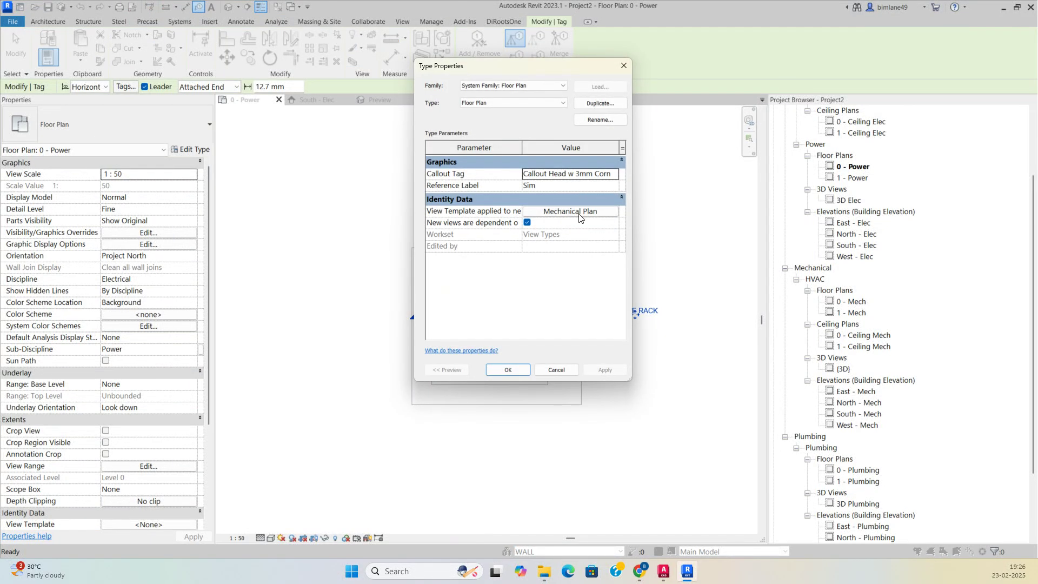
pyautogui.press('Escape')
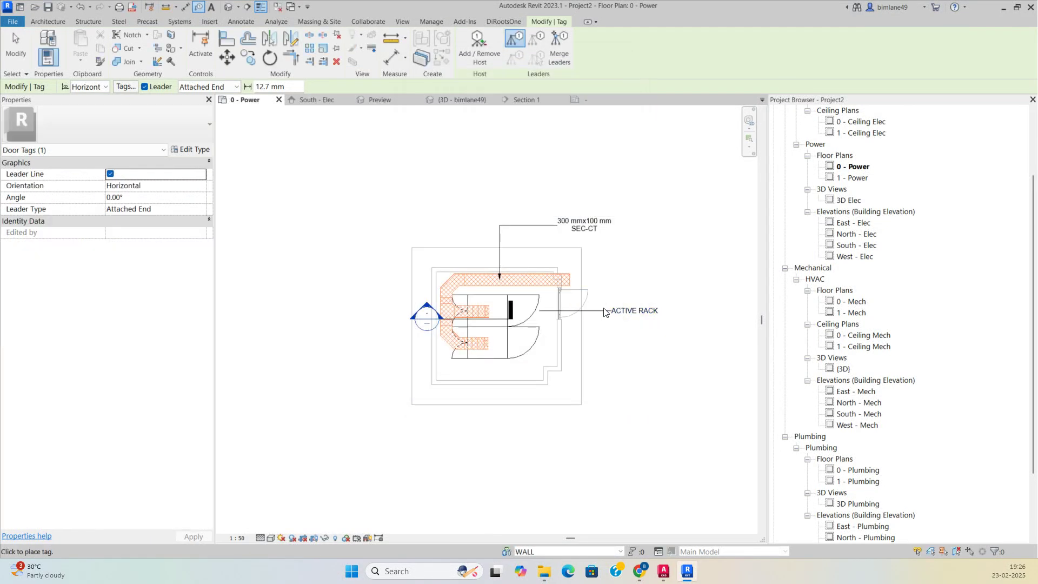
pyautogui.click(604, 314)
pyautogui.press('Escape')
pyautogui.scroll(2, 603, 314)
# - Set the Electrical Equipment Type Mark Tag's leader arrowhead to Arrow Filled 20 Degree
pyautogui.click(644, 310)
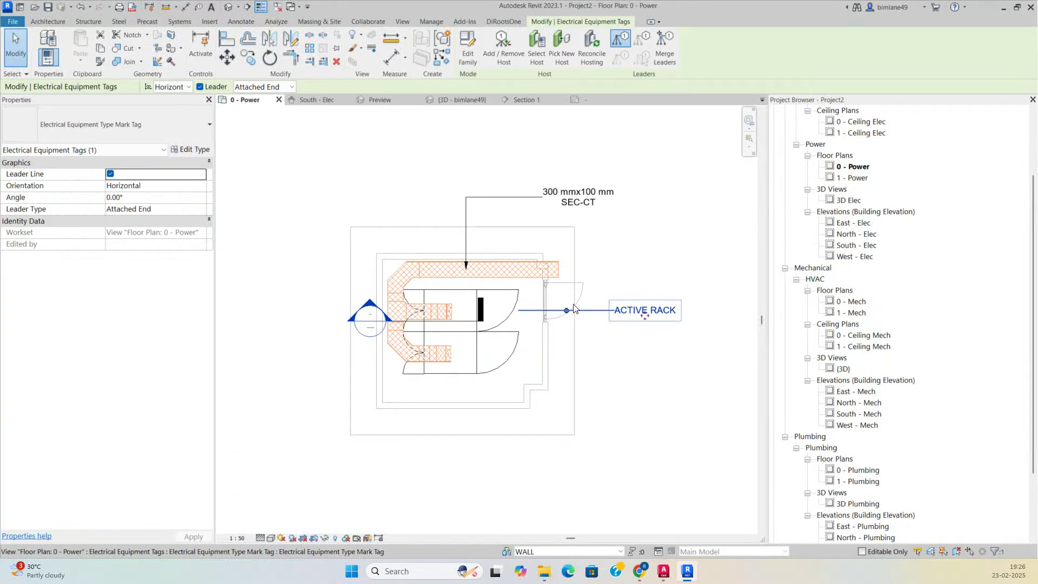
pyautogui.click(193, 151)
pyautogui.click(568, 174)
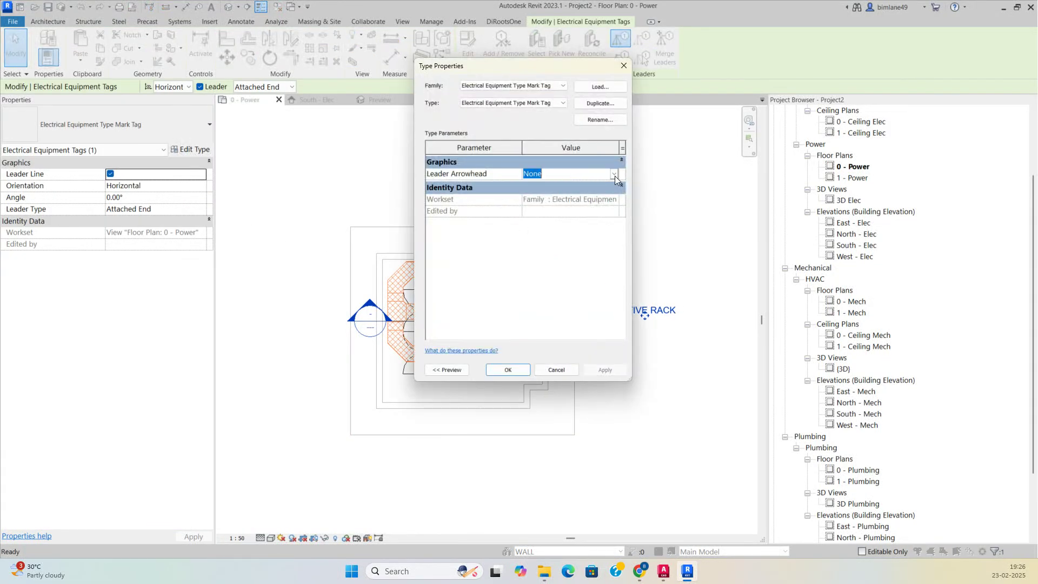
pyautogui.click(615, 176)
pyautogui.click(565, 224)
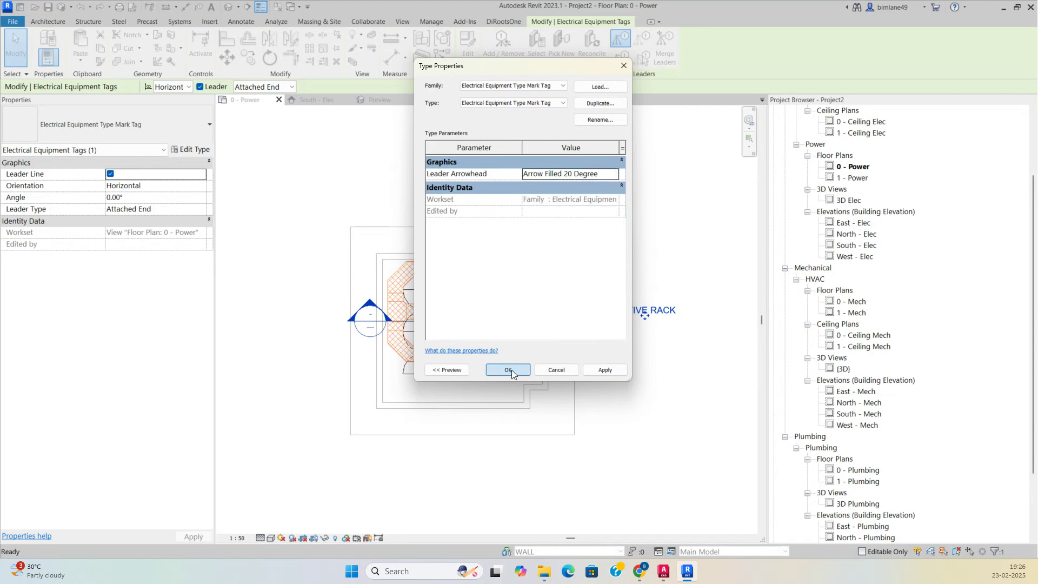
pyautogui.click(508, 370)
pyautogui.click(656, 377)
# - Tag the lower rack with a leadered equipment tag placed below the ACTIVE RACK tag
pyautogui.press('t')
pyautogui.press('g')
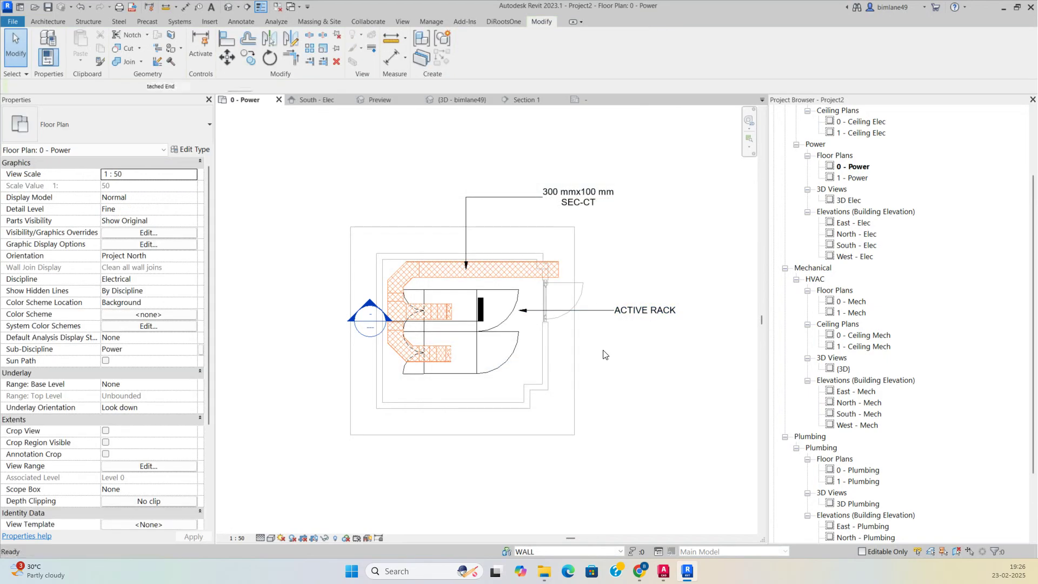
pyautogui.click(516, 355)
pyautogui.moveTo(551, 360); pyautogui.dragTo(634, 365)
pyautogui.press('Escape')
pyautogui.press('Escape')
# - Show the racks and cable trays in a 3D view cropped to them with a selection box
pyautogui.moveTo(299, 200); pyautogui.dragTo(574, 420)
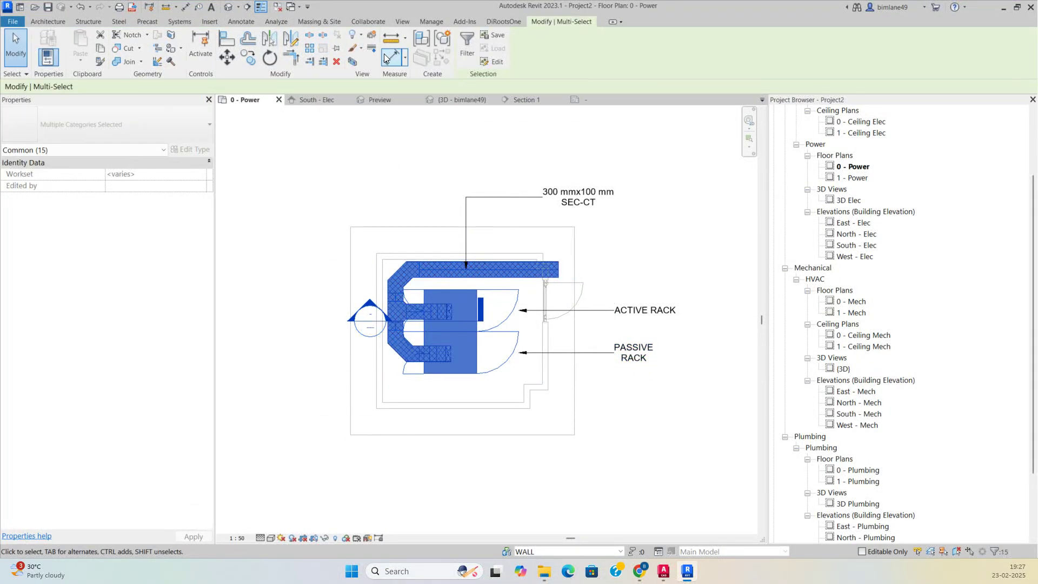
pyautogui.click(352, 61)
pyautogui.press('Escape')
pyautogui.keyDown('shift'); pyautogui.moveTo(481, 278); pyautogui.dragTo(528, 348, button='middle'); pyautogui.keyUp('shift')
# - Add the SEC-CT filter to the 3D view's visibility and graphics overrides
pyautogui.press('v')
pyautogui.press('v')
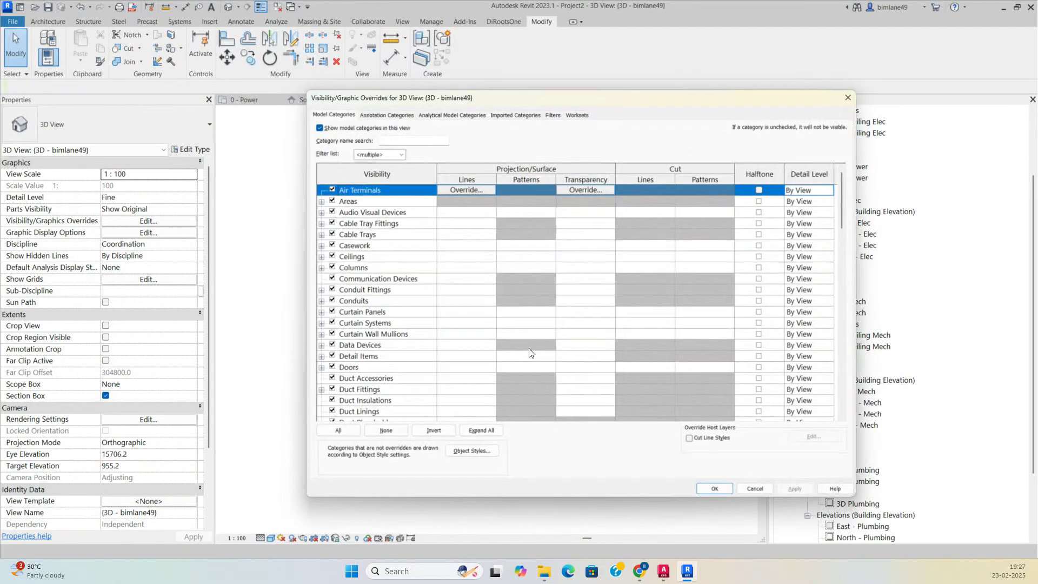
pyautogui.click(552, 112)
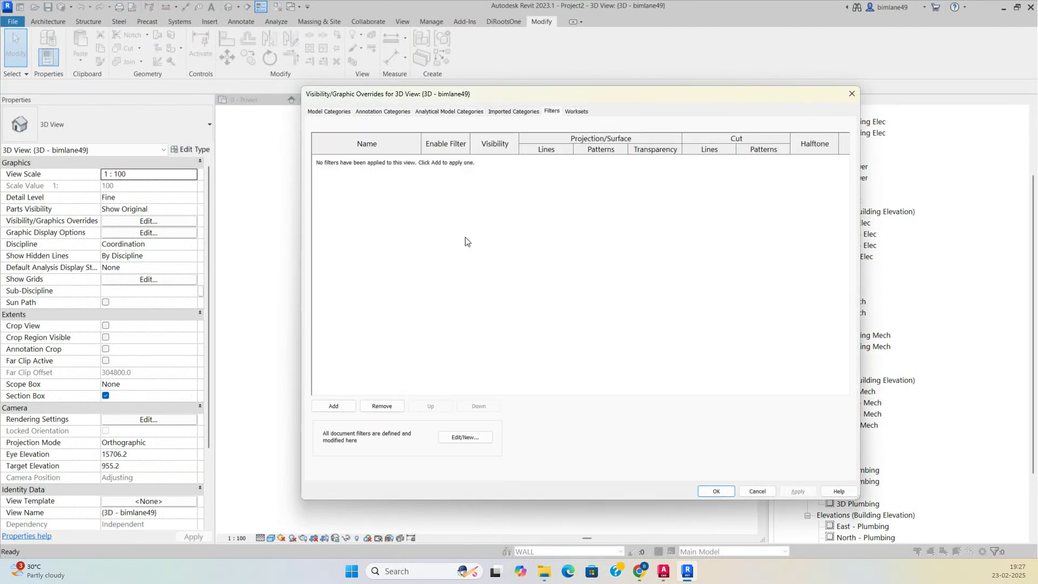
pyautogui.click(337, 405)
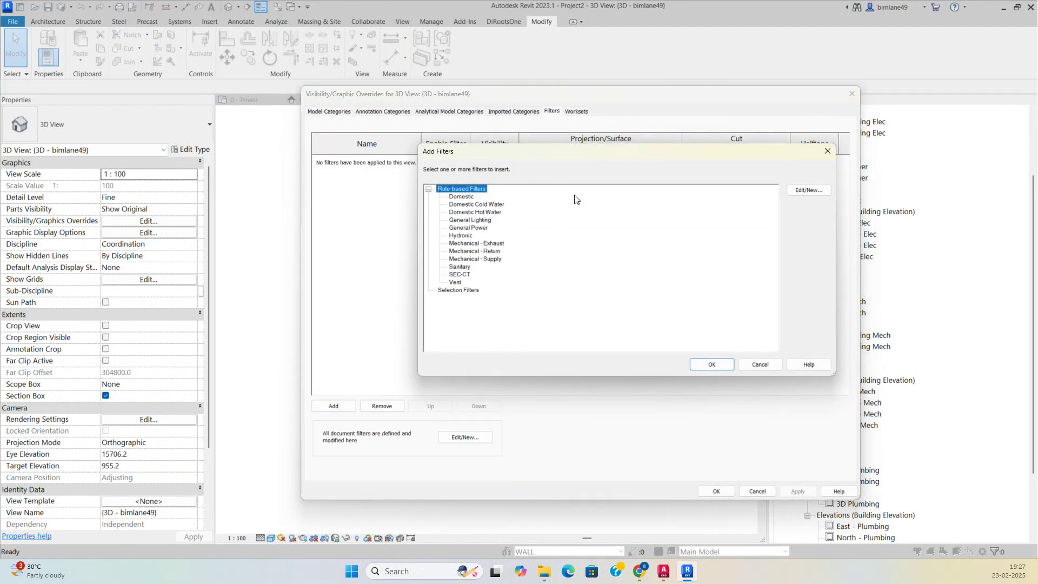
pyautogui.click(459, 274)
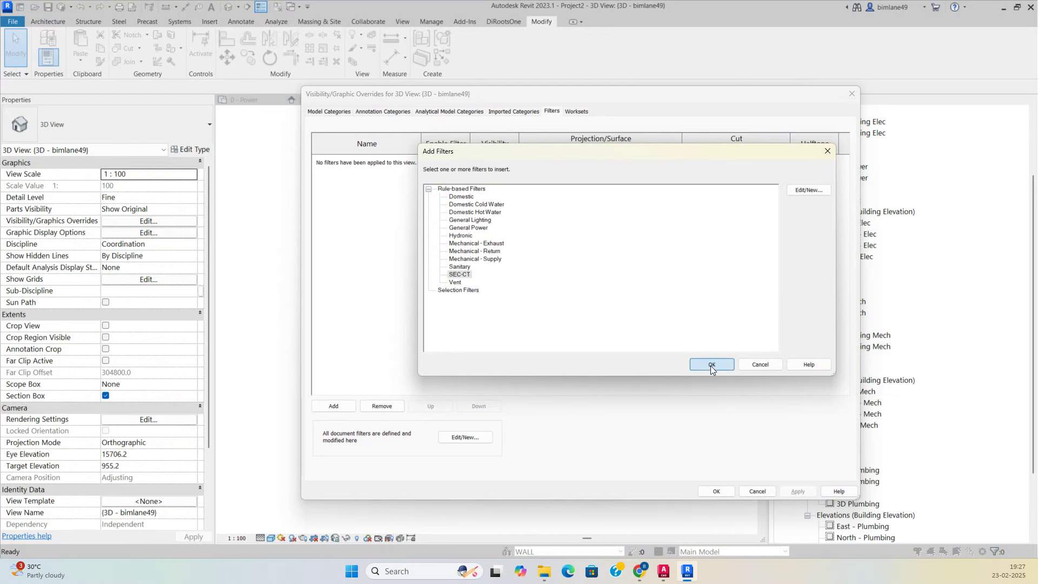
pyautogui.click(707, 364)
# - Override the SEC-CT filter's surface foreground pattern in the 3D view with a solid fill in orange RGB 255-128-064 and apply the overrides
pyautogui.click(594, 160)
pyautogui.click(606, 263)
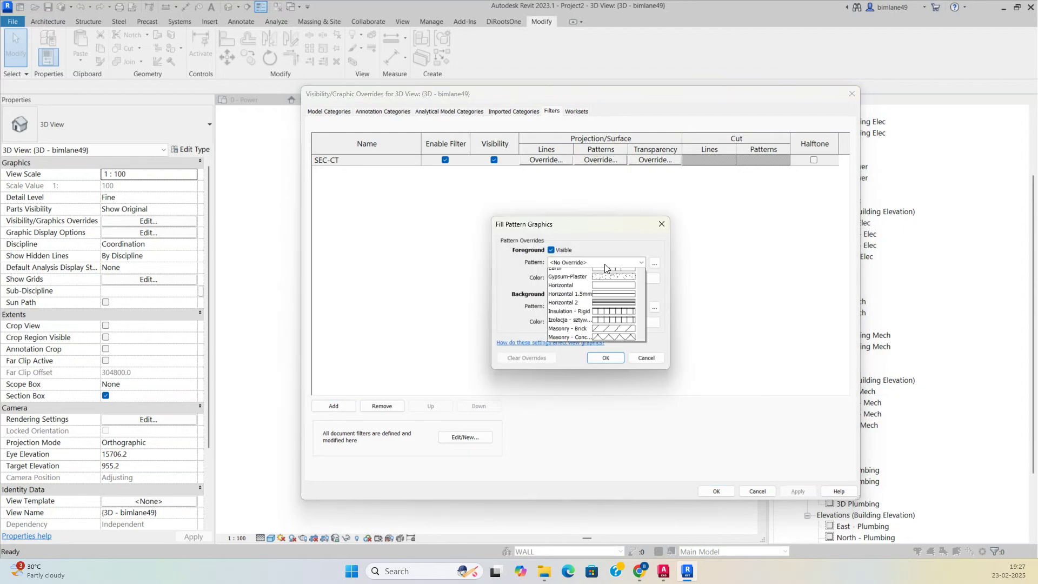
pyautogui.click(591, 286)
pyautogui.click(587, 278)
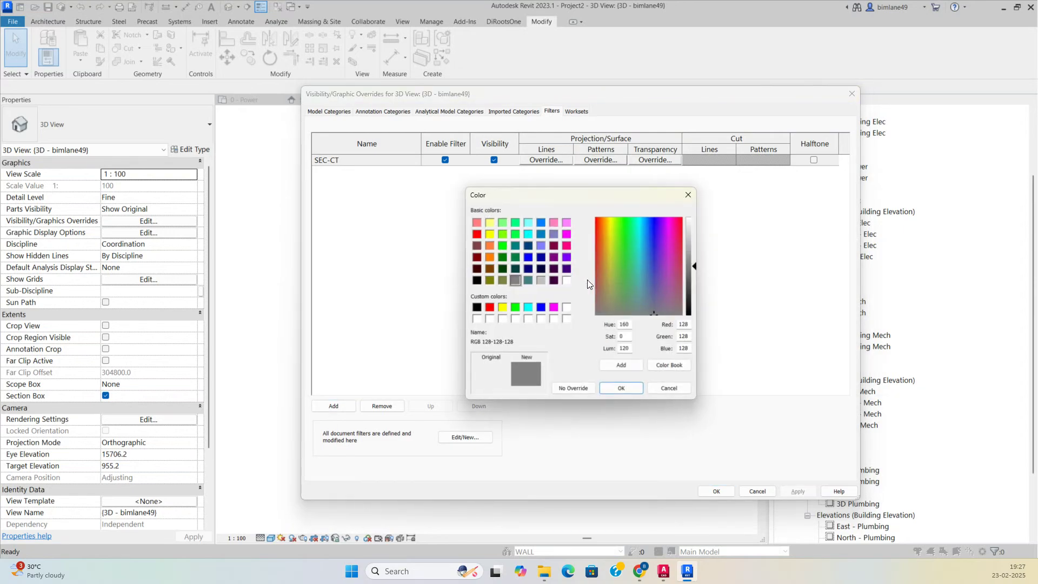
pyautogui.click(489, 245)
pyautogui.click(621, 390)
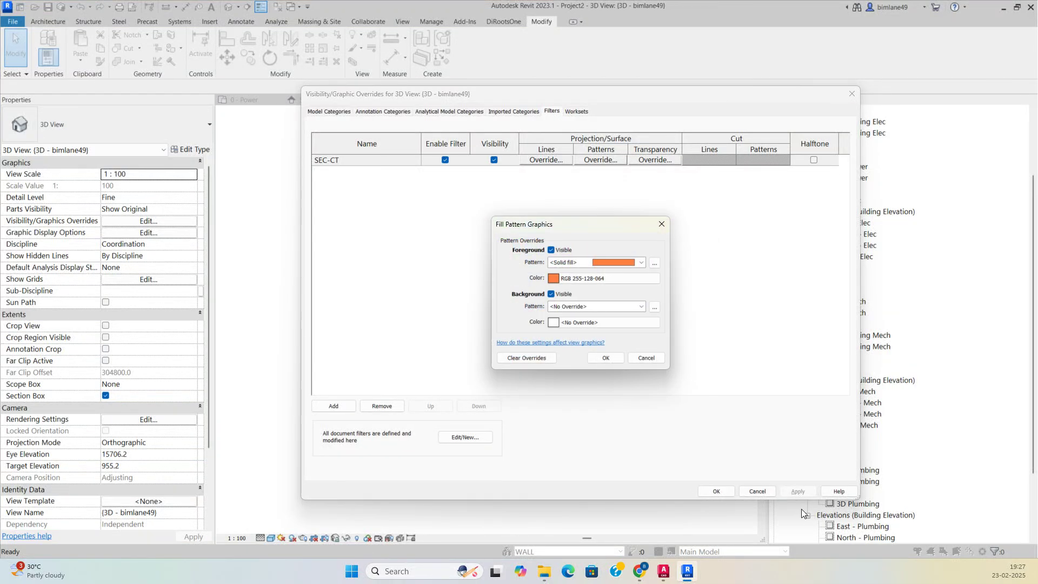
pyautogui.click(606, 358)
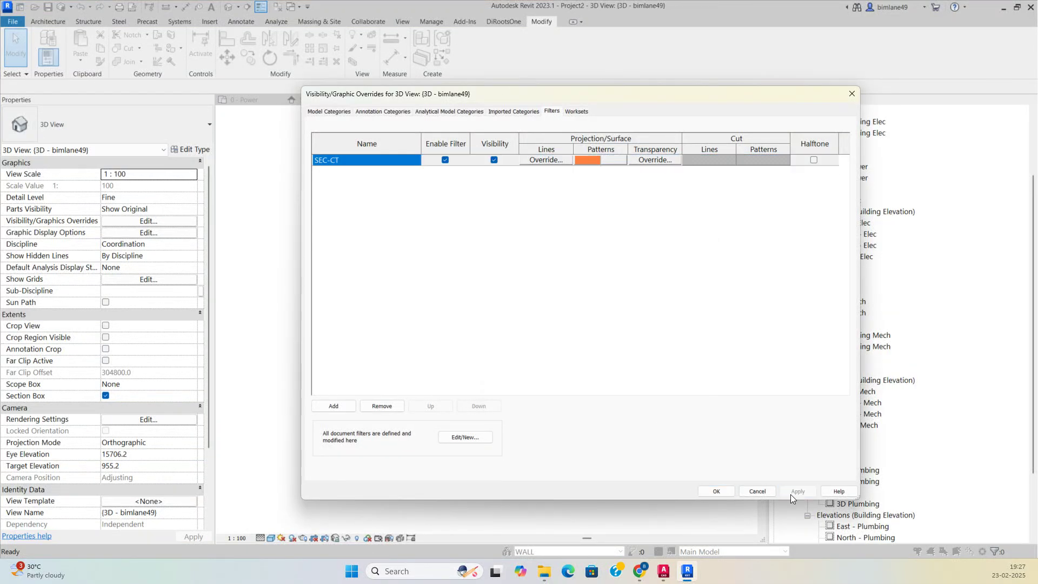
pyautogui.click(716, 491)
pyautogui.keyDown('shift'); pyautogui.moveTo(649, 454); pyautogui.dragTo(276, 128, button='middle'); pyautogui.keyUp('shift')
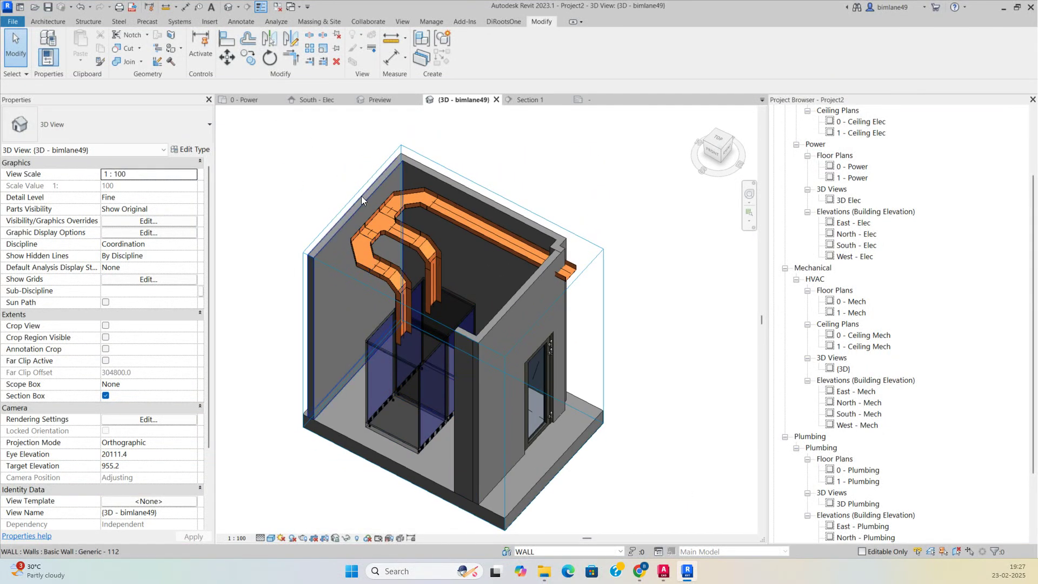
# - In the 0 - Power floor plan, move the section line above the racks and rotate it 90 degrees
pyautogui.click(246, 99)
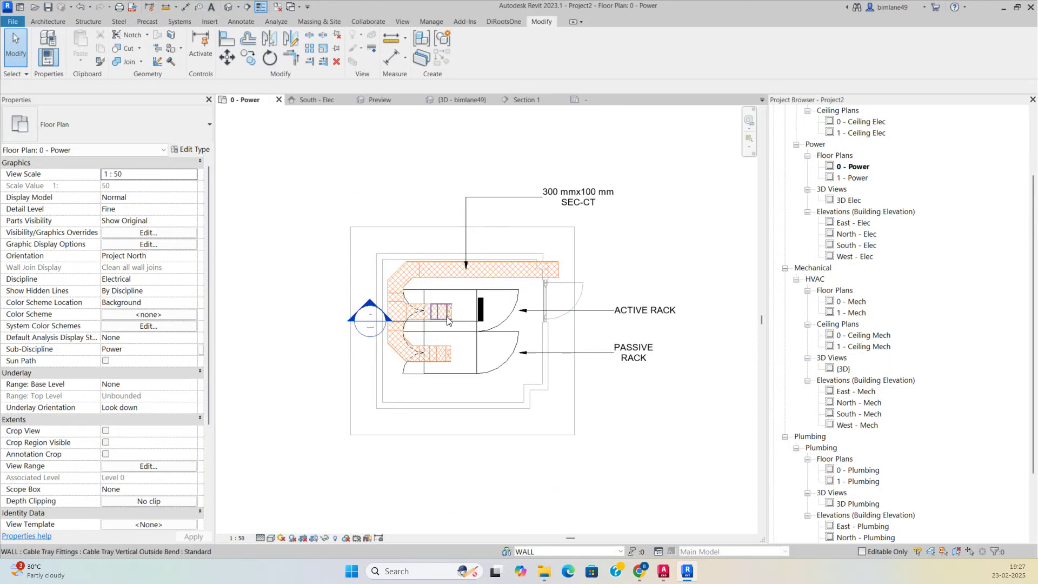
pyautogui.scroll(4, 438, 304)
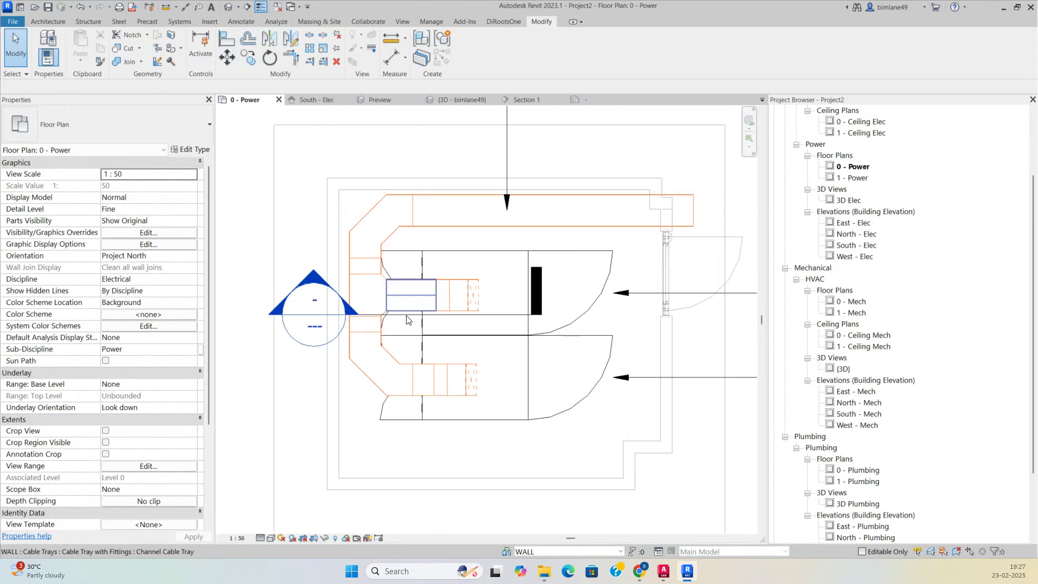
pyautogui.scroll(-2, 405, 320)
pyautogui.click(489, 314)
pyautogui.moveTo(492, 309); pyautogui.dragTo(565, 197)
pyautogui.click(270, 57)
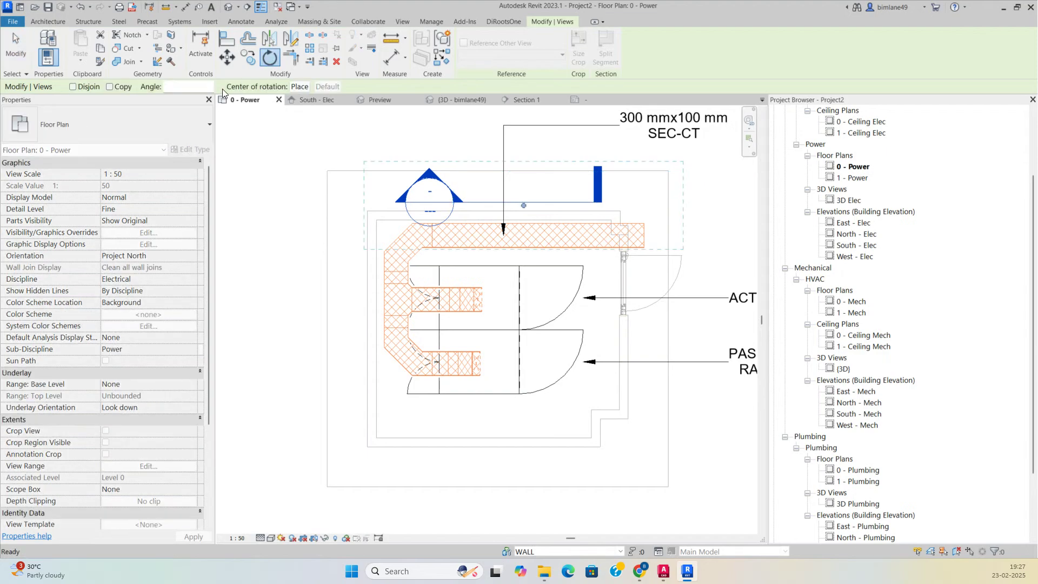
pyautogui.click(190, 86)
pyautogui.write('90')
pyautogui.press('Return')
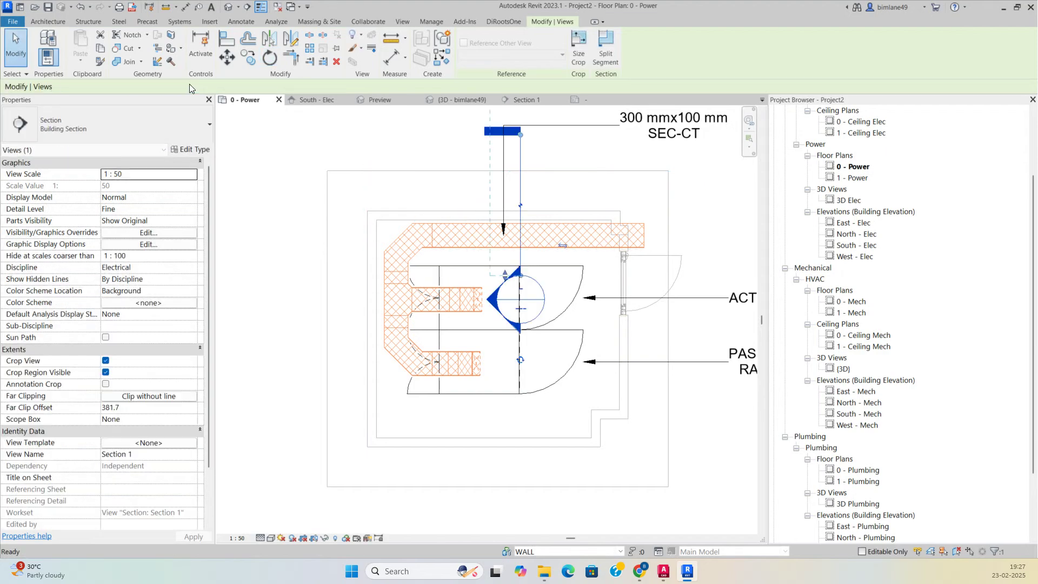
# - Move the section line across both racks, fit its side extents to the room and deepen it to a far clip offset of about 908 mm
pyautogui.scroll(-2, 548, 333)
pyautogui.moveTo(529, 242); pyautogui.dragTo(533, 327)
pyautogui.scroll(-1, 532, 327)
pyautogui.scroll(-2, 527, 305)
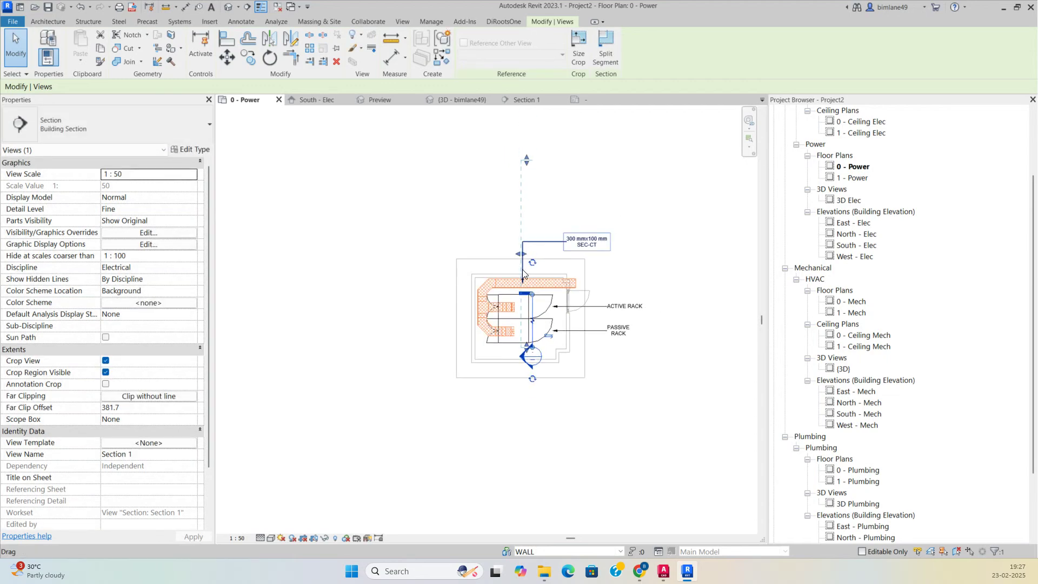
pyautogui.moveTo(528, 173); pyautogui.dragTo(528, 263)
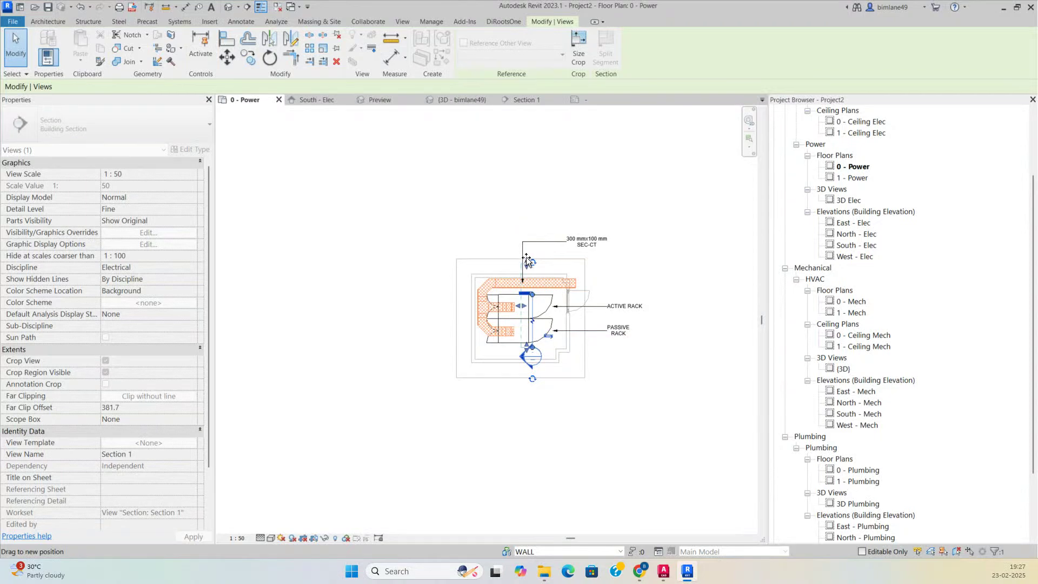
pyautogui.scroll(3, 526, 288)
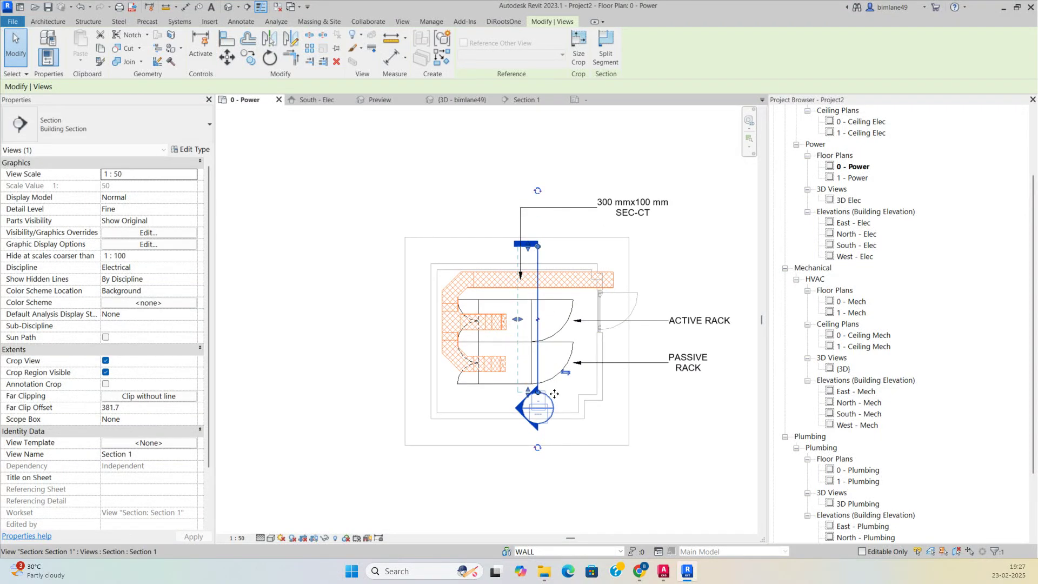
pyautogui.moveTo(537, 389); pyautogui.dragTo(528, 430)
pyautogui.moveTo(519, 342); pyautogui.dragTo(490, 339)
# - Open the section view and tag both racks with leadered equipment tags, ACTIVE RACK to the right and PASSIVE RACK to the left
pyautogui.rightClick(535, 408)
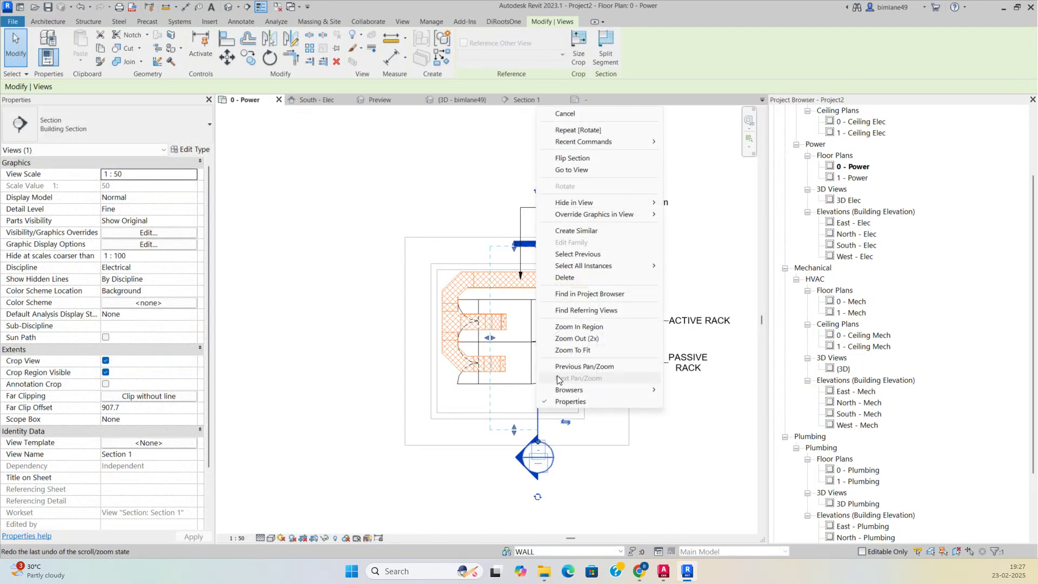
pyautogui.click(563, 171)
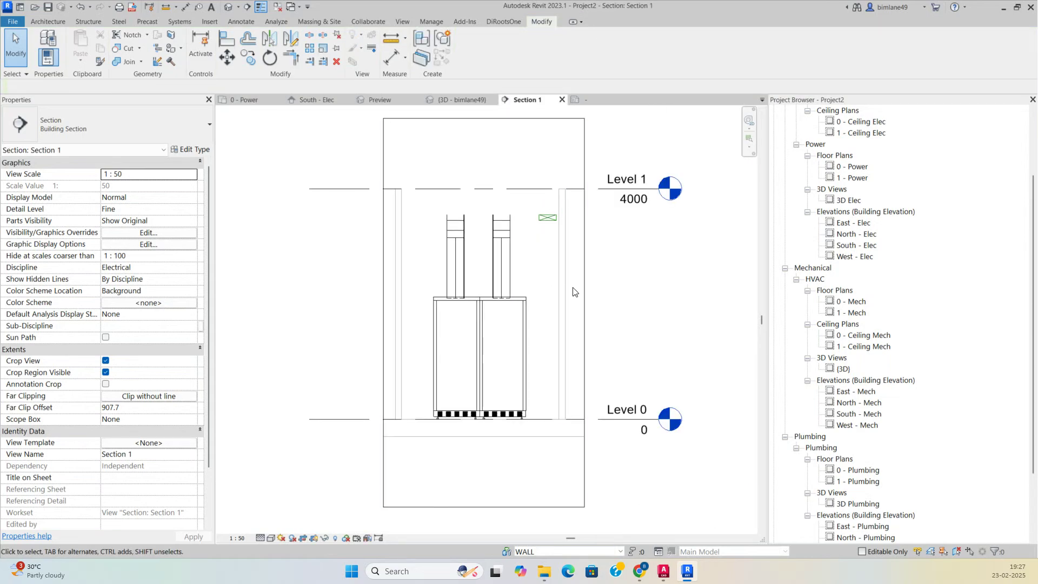
pyautogui.press('t')
pyautogui.press('g')
pyautogui.click(575, 366)
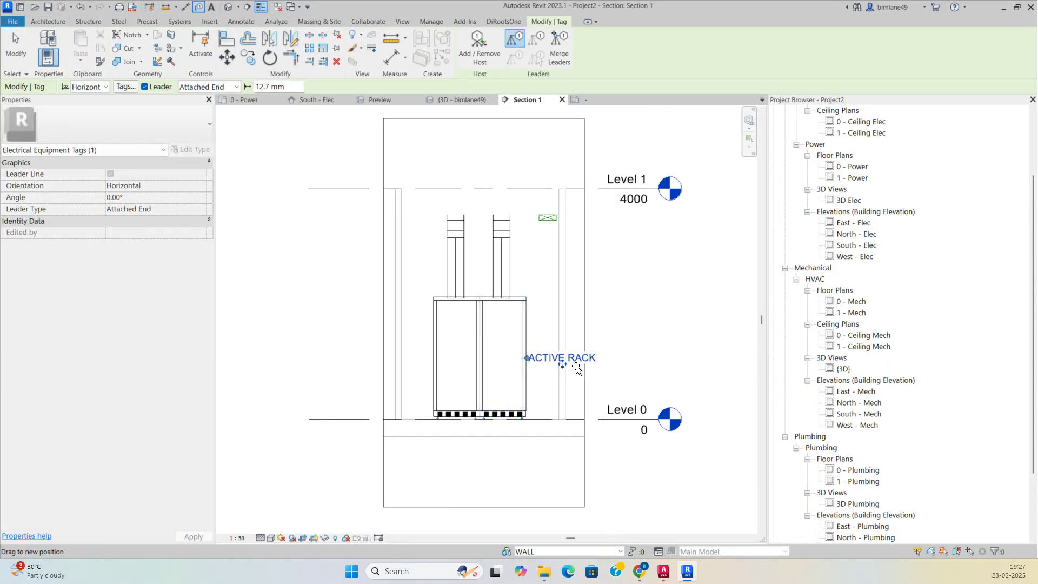
pyautogui.moveTo(576, 365); pyautogui.dragTo(630, 366)
pyautogui.click(396, 372)
pyautogui.moveTo(396, 372); pyautogui.dragTo(344, 367)
pyautogui.press('Escape')
pyautogui.press('Escape')
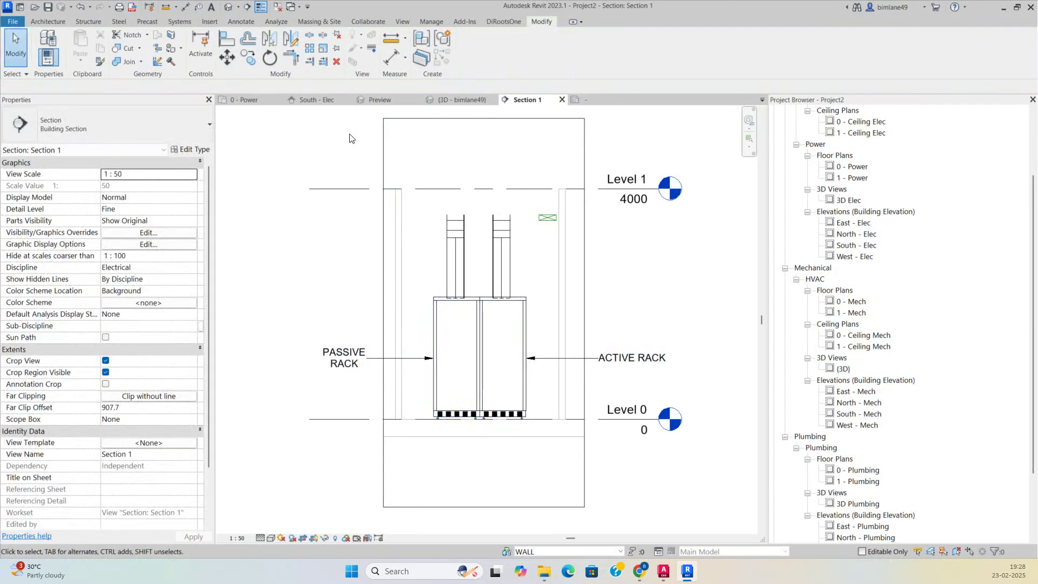
# - Deepen the section in the 0 - Power plan to about 1851 mm so it covers the connecting cable trays, and reopen the section view
pyautogui.click(243, 99)
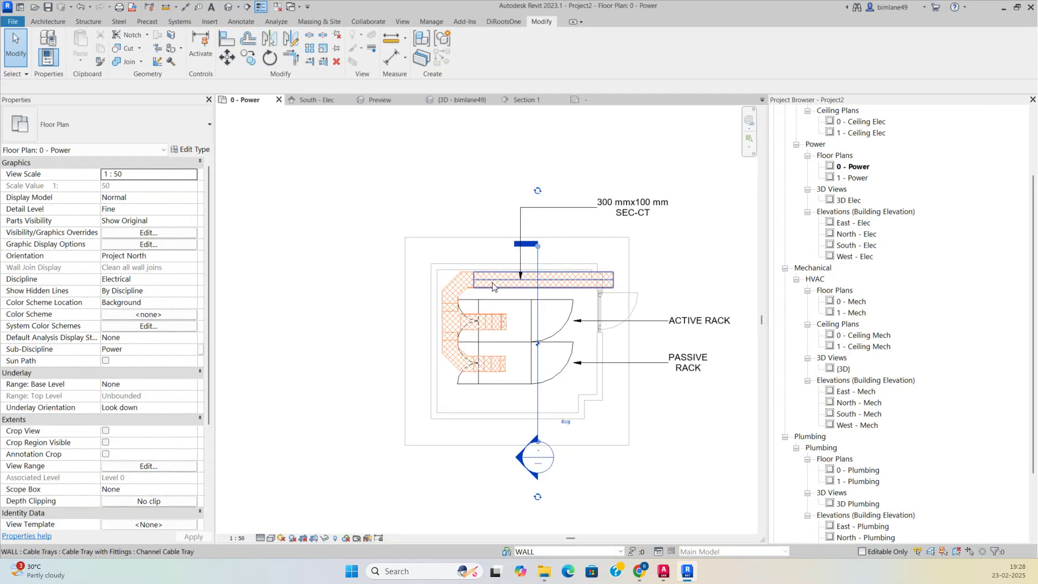
pyautogui.scroll(1, 533, 378)
pyautogui.click(537, 330)
pyautogui.moveTo(483, 339); pyautogui.dragTo(426, 339)
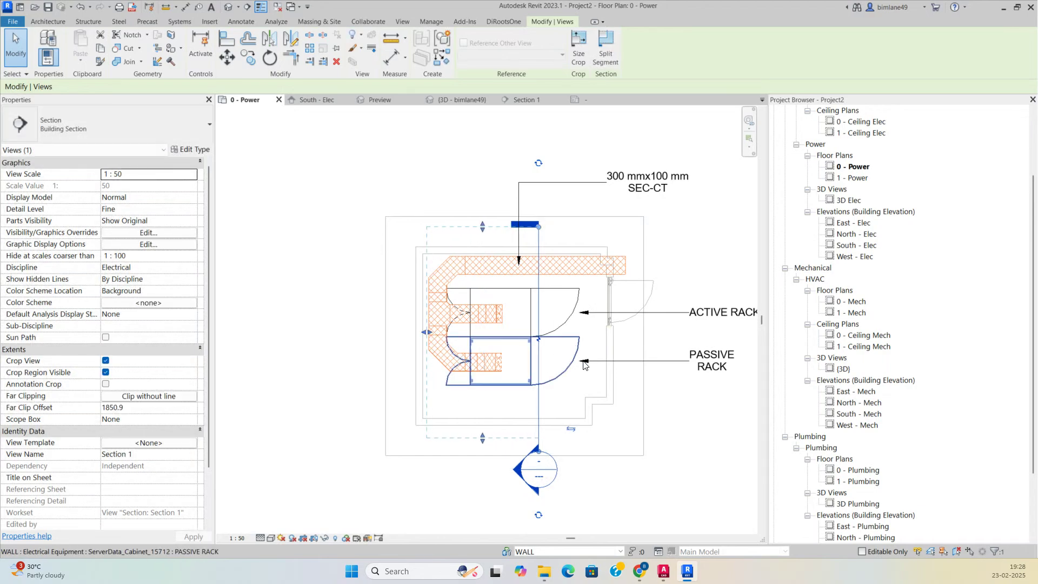
pyautogui.rightClick(539, 400)
pyautogui.click(584, 162)
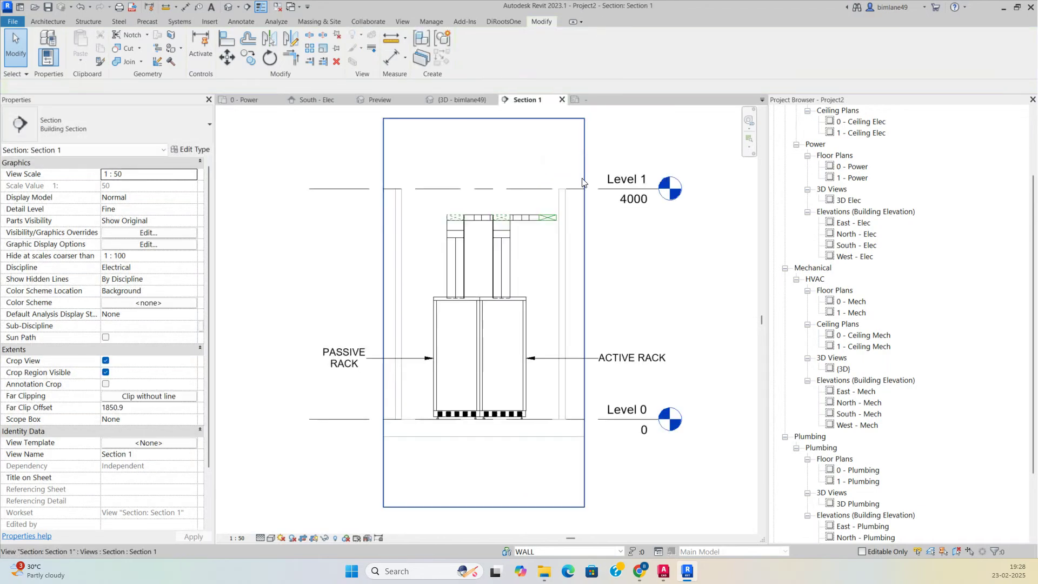
# - Set the section view's visual style to Shaded
pyautogui.moveTo(535, 303); pyautogui.dragTo(493, 317, button='middle')
pyautogui.scroll(-1, 493, 317)
pyautogui.click(270, 538)
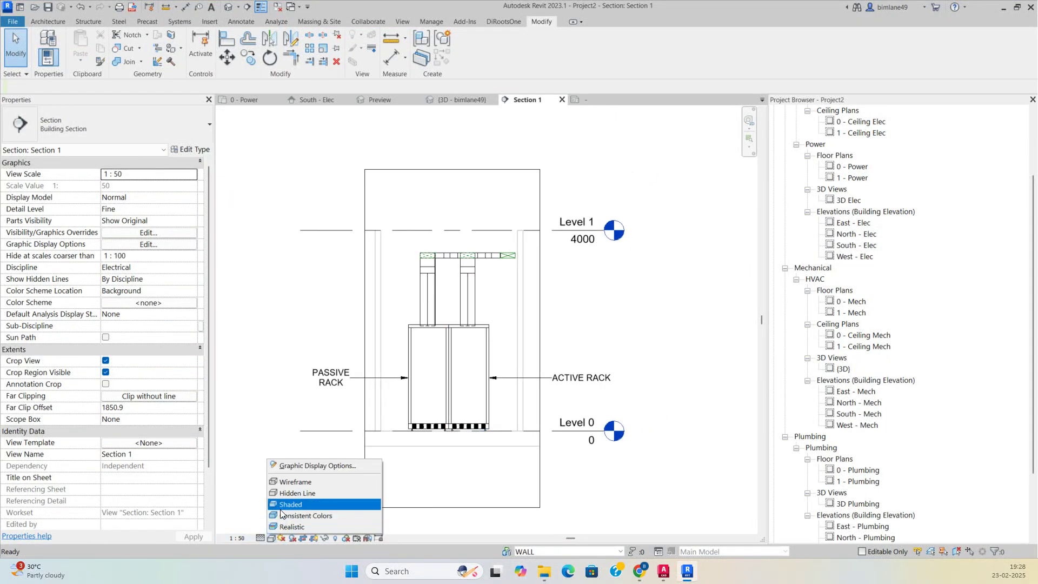
pyautogui.click(292, 513)
pyautogui.moveTo(472, 463); pyautogui.dragTo(484, 433, button='middle')
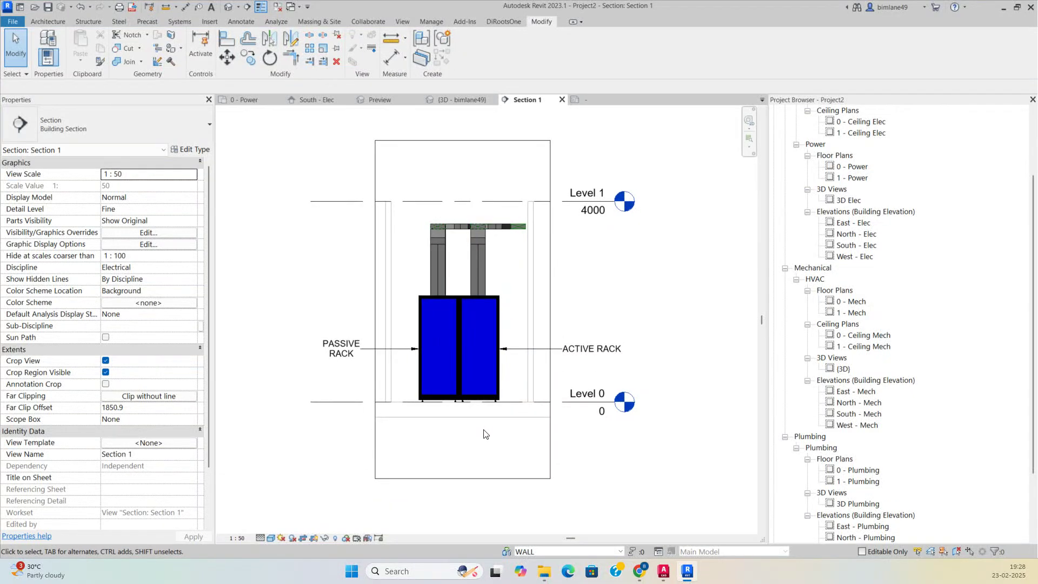
# - Tag the two vertical cable trays above the racks with horizontal 300 mmx100 mm SEC-CT tags on free-end leaders, one on each side
pyautogui.press('t')
pyautogui.press('g')
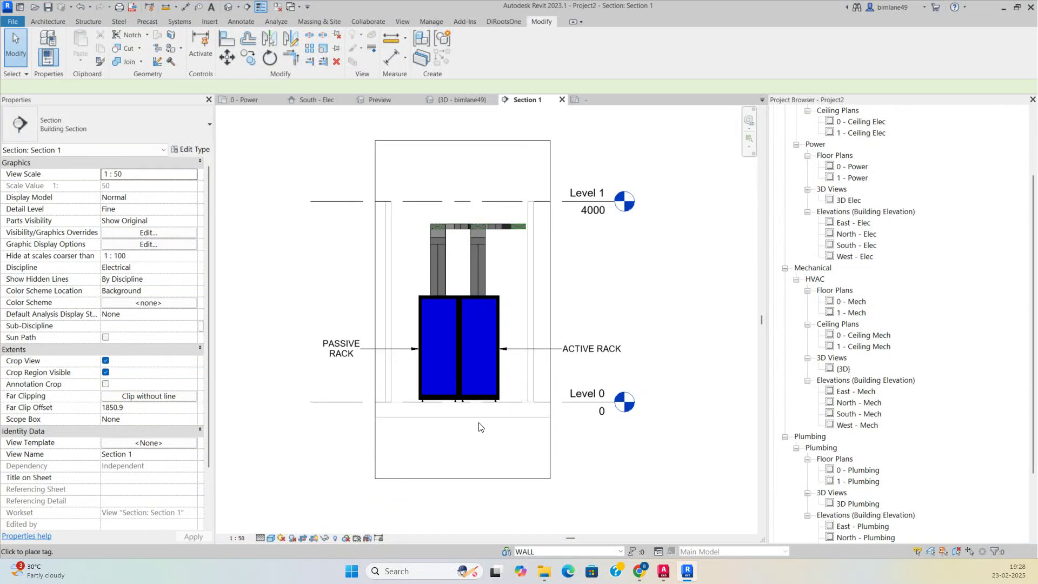
pyautogui.scroll(1, 479, 266)
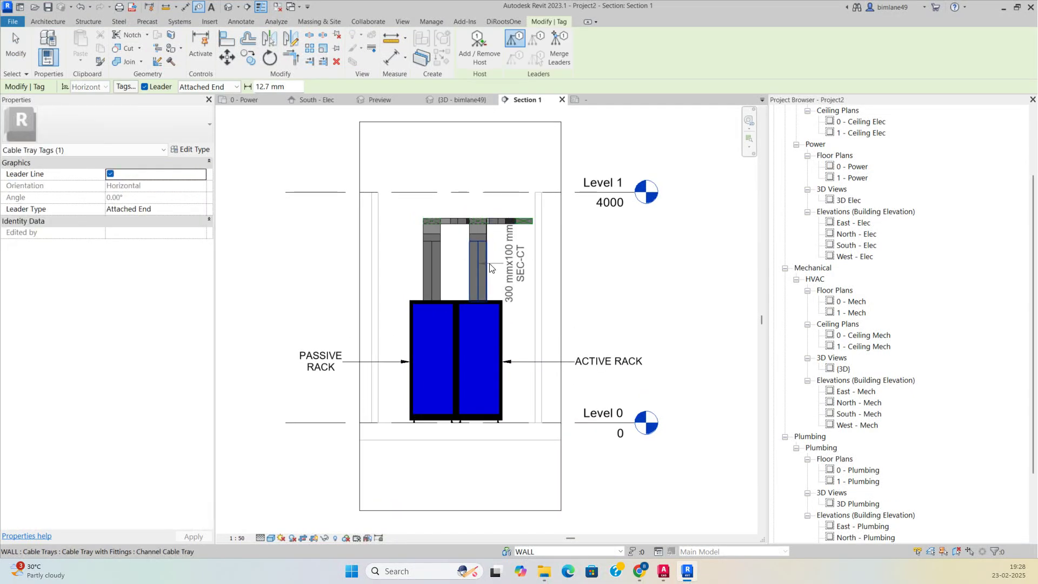
pyautogui.click(208, 86)
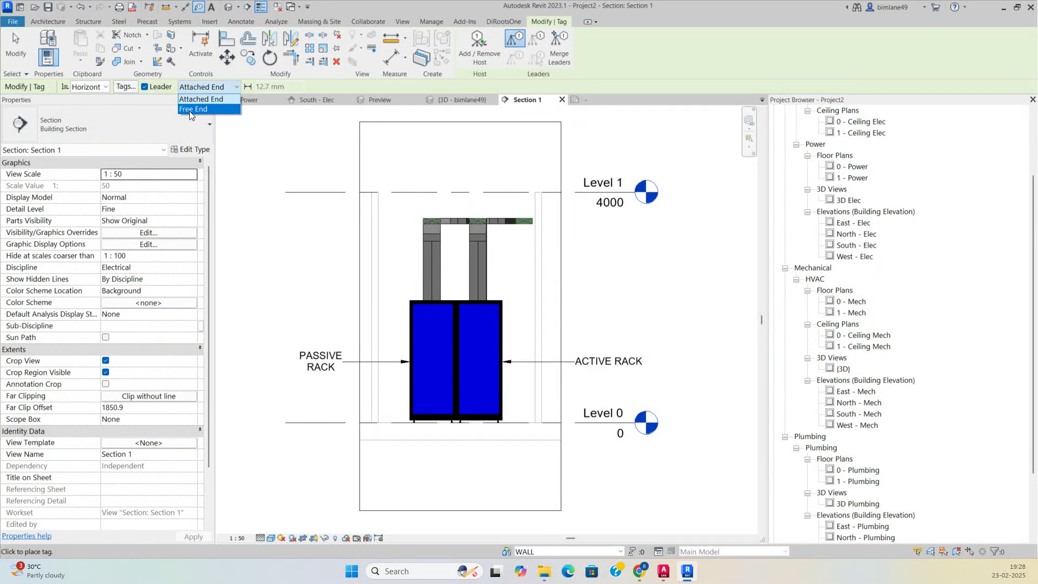
pyautogui.click(191, 110)
pyautogui.click(482, 280)
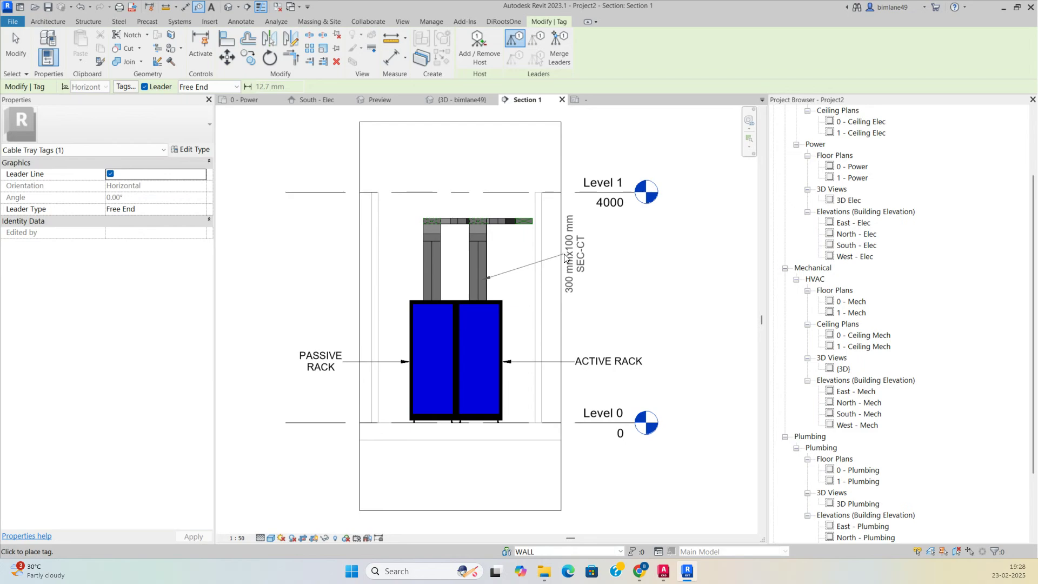
pyautogui.click(604, 252)
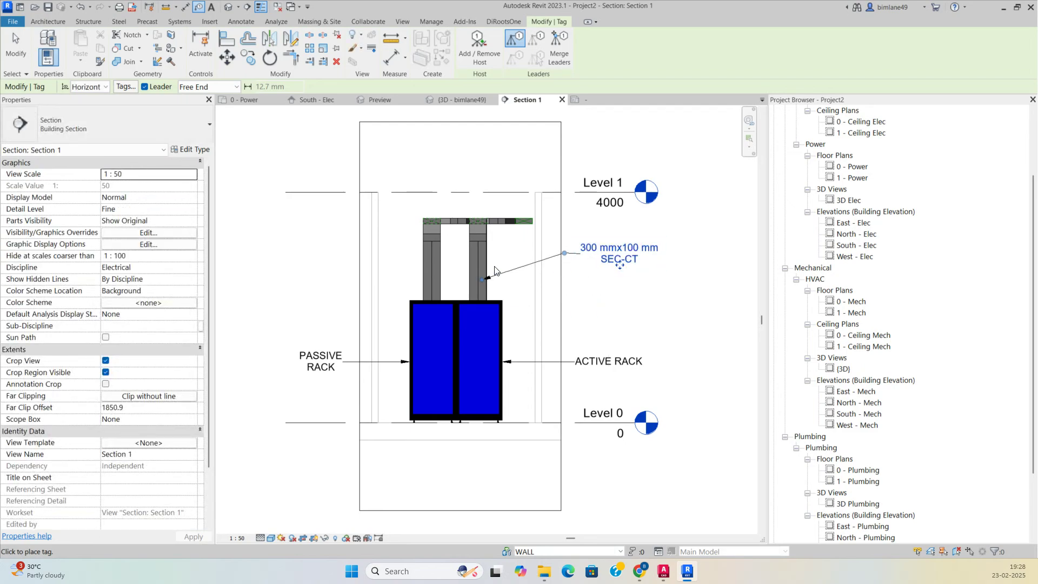
pyautogui.click(420, 267)
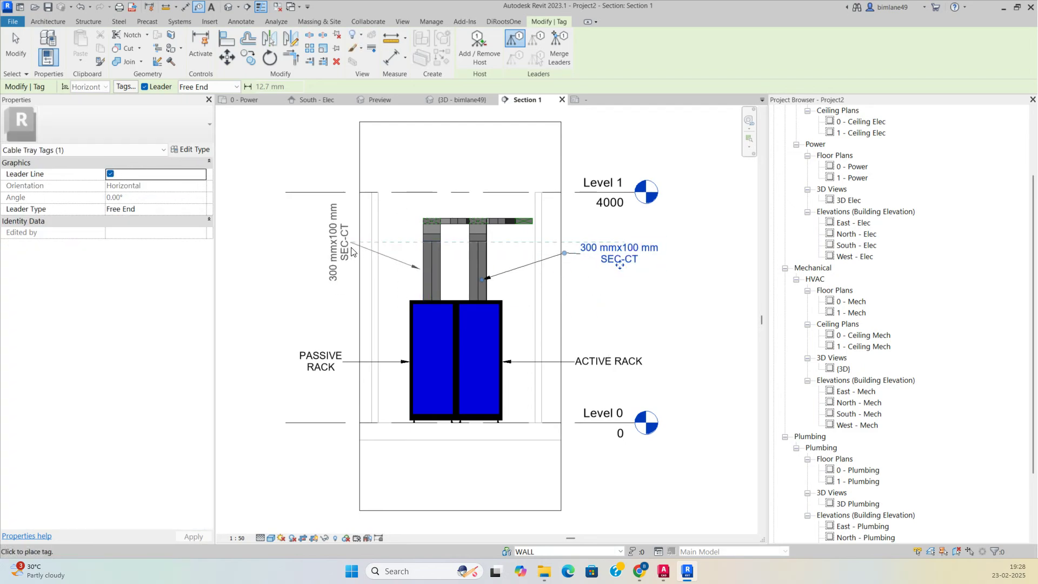
pyautogui.press('space')
pyautogui.click(350, 243)
# - Tag the horizontal cable tray between the two vertical drops with a leadered 300 mmx100 mm SEC-CT tag placed at its upper left
pyautogui.scroll(2, 463, 216)
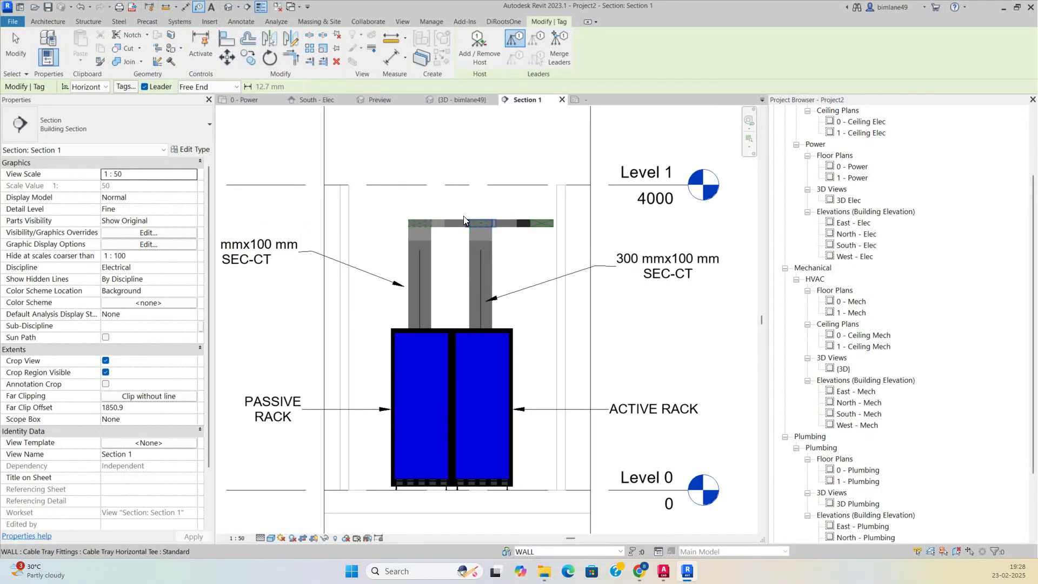
pyautogui.scroll(2, 451, 221)
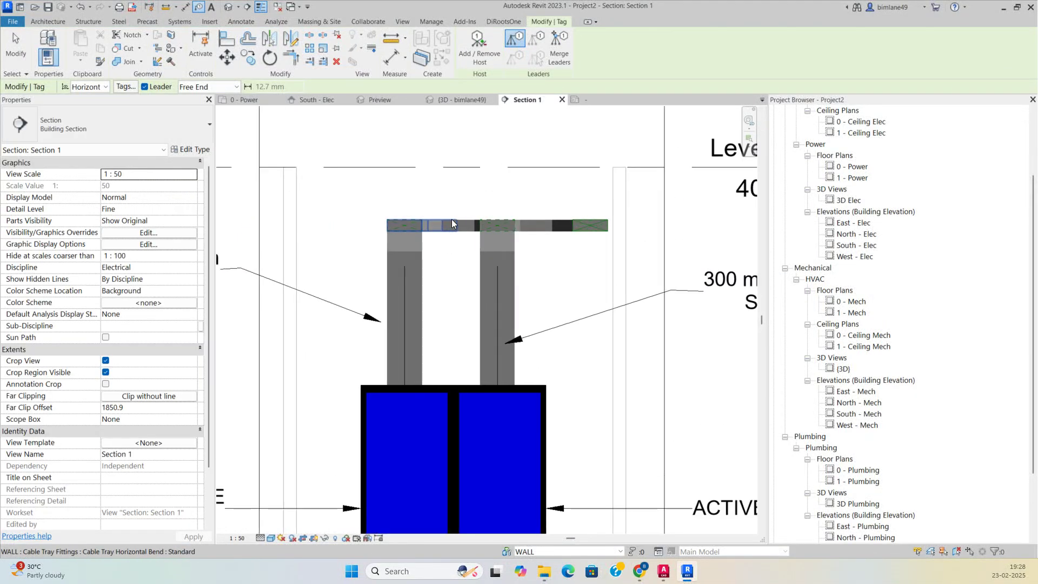
pyautogui.click(462, 225)
pyautogui.scroll(-3, 462, 225)
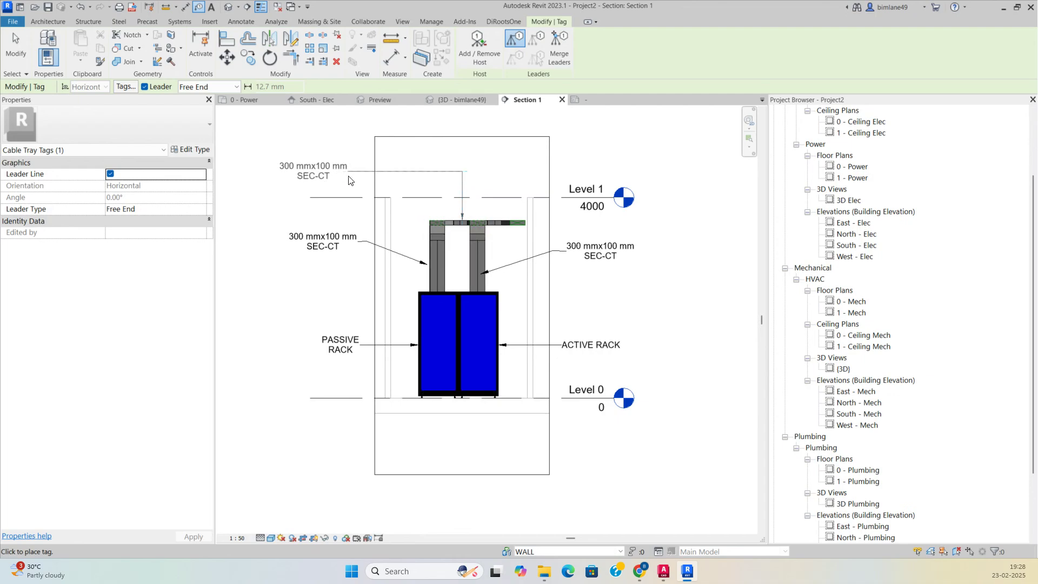
pyautogui.click(348, 180)
pyautogui.press('Escape')
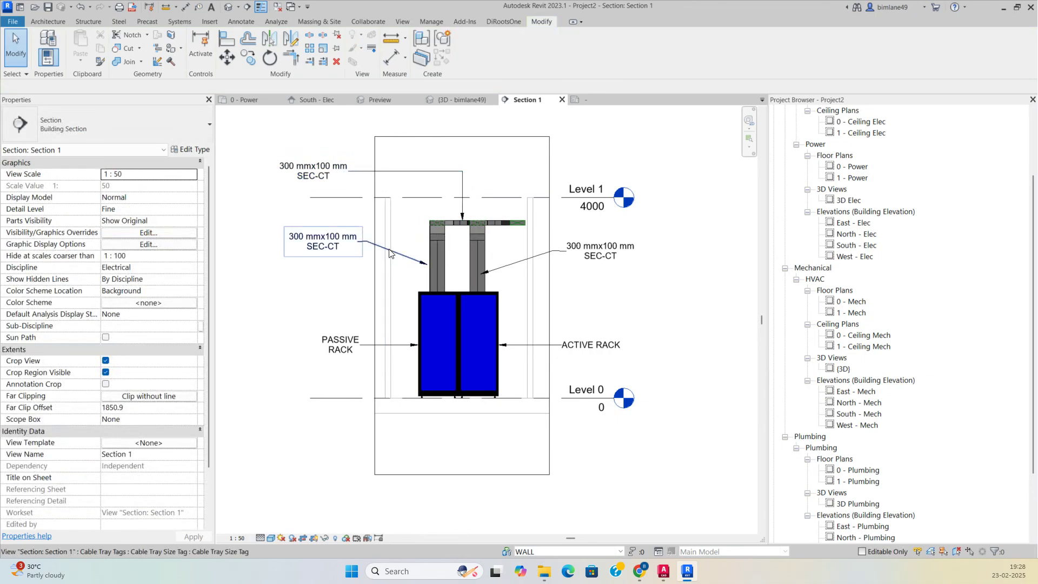
pyautogui.moveTo(372, 292); pyautogui.dragTo(379, 306, button='middle')
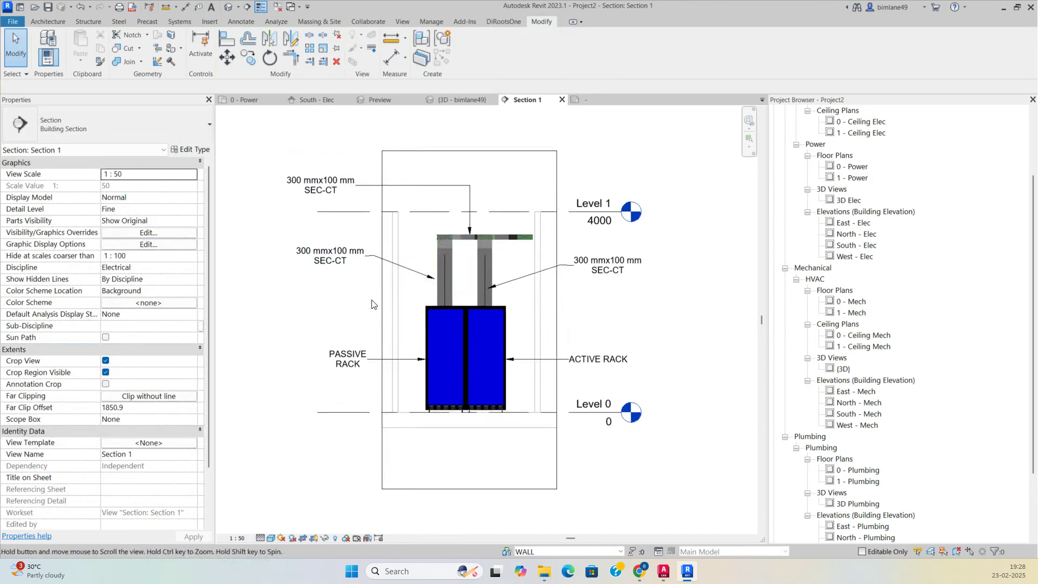
# - Add an aligned dimension from Level 0 to the top of the racks, placed beside the passive rack
pyautogui.click(398, 58)
pyautogui.scroll(2, 413, 417)
pyautogui.click(428, 249)
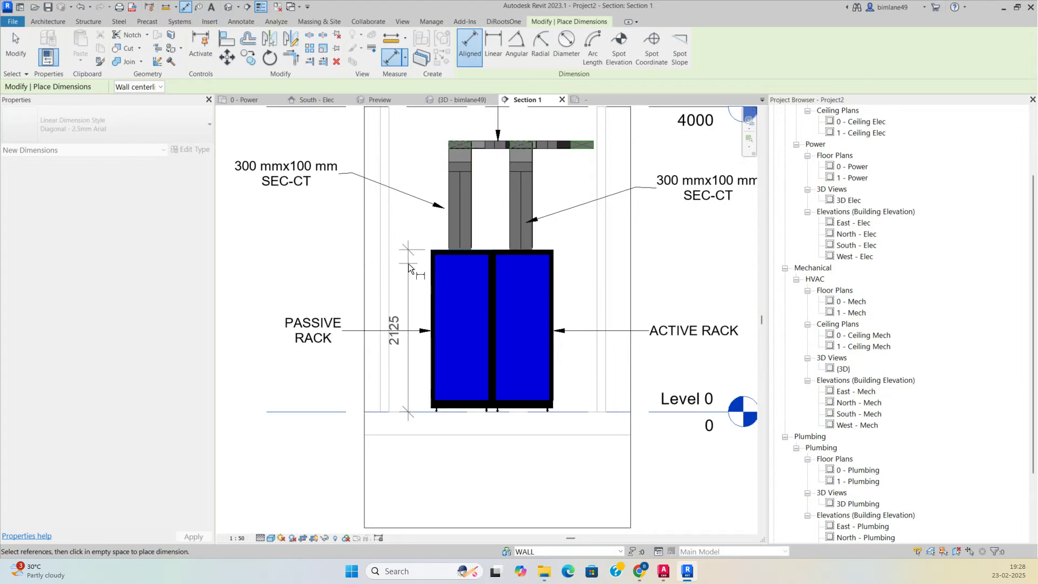
pyautogui.click(408, 264)
# - Add an aligned dimension from Level 0 to the underside of the horizontal cable tray, placed outside the rack height dimension
pyautogui.click(424, 415)
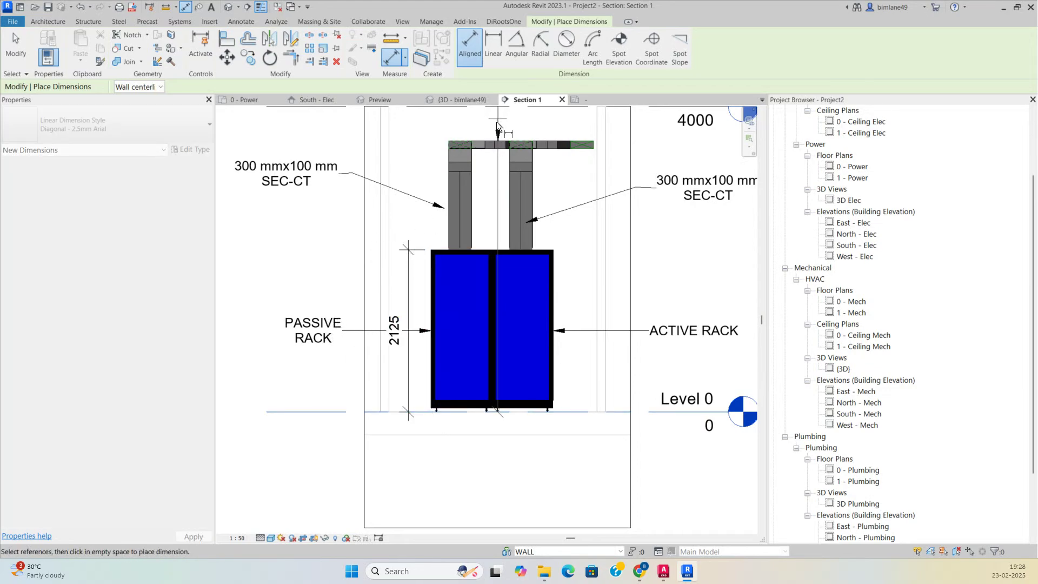
pyautogui.click(493, 150)
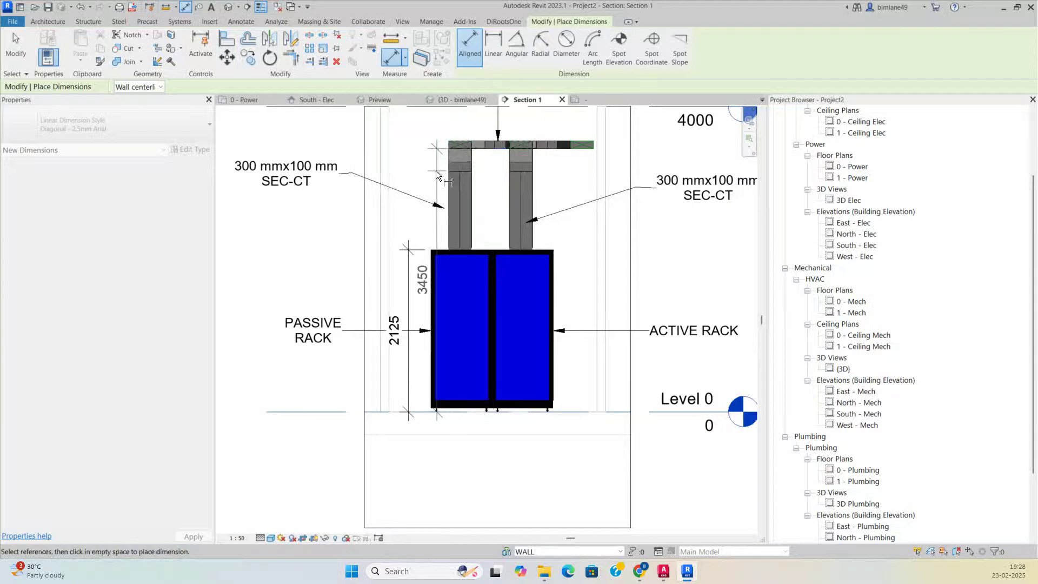
pyautogui.click(350, 206)
pyautogui.scroll(-2, 349, 206)
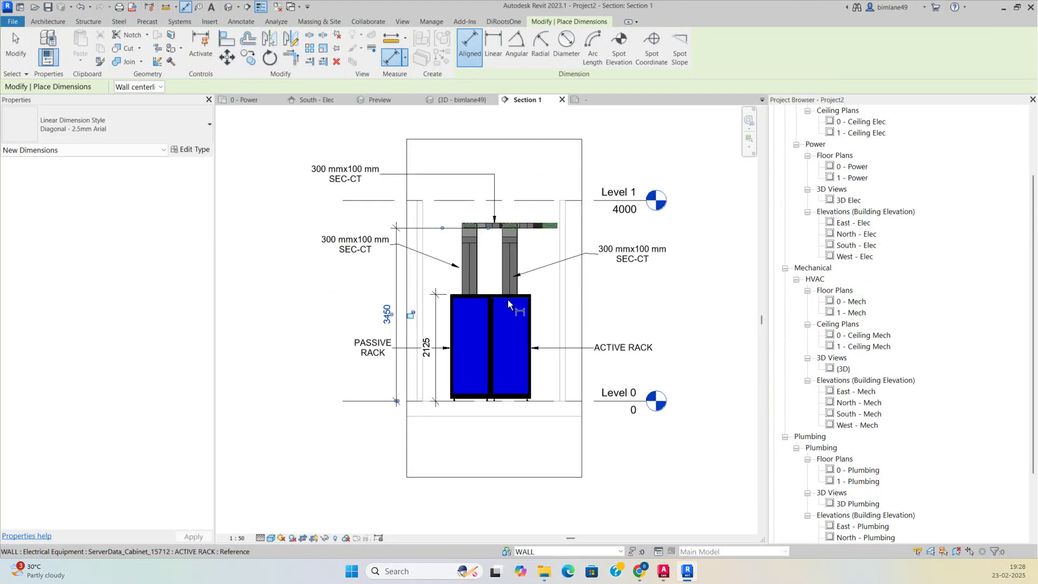
# - Add an aligned dimension from the active rack's outer side to the adjacent wall, placed just above rack height
pyautogui.scroll(2, 523, 303)
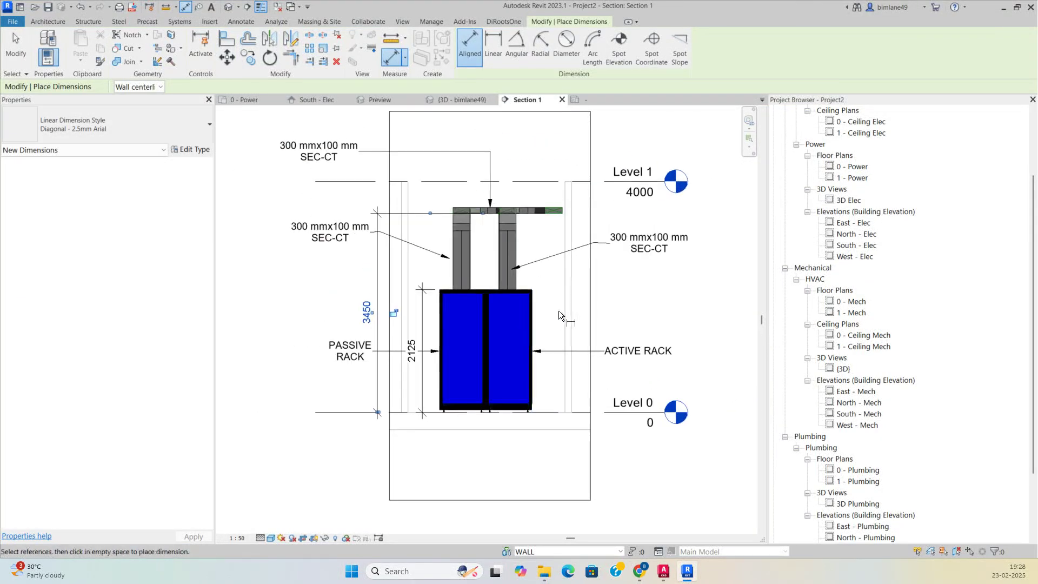
pyautogui.scroll(2, 527, 261)
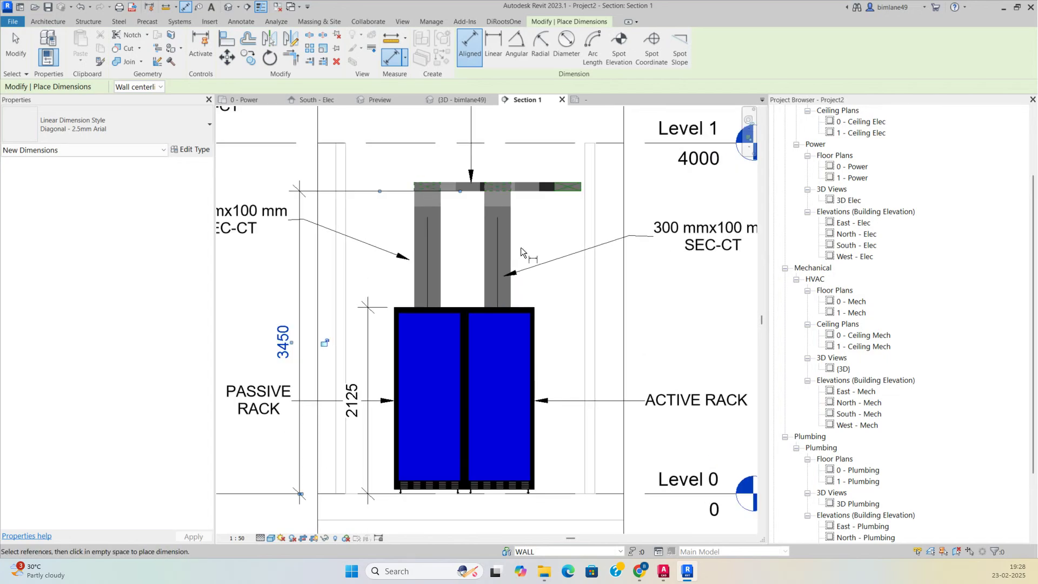
pyautogui.click(533, 332)
pyautogui.press('Escape')
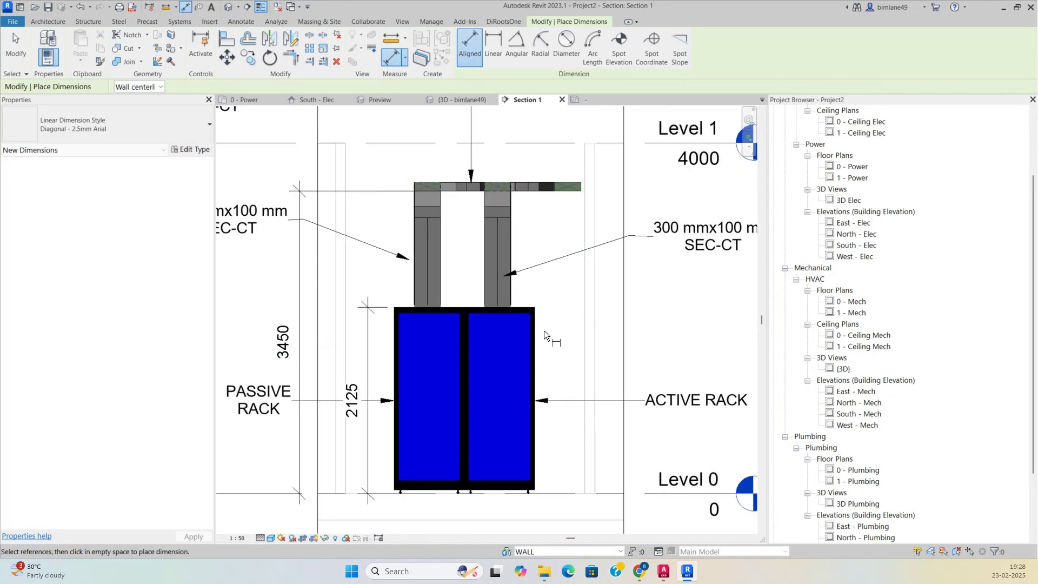
pyautogui.click(533, 339)
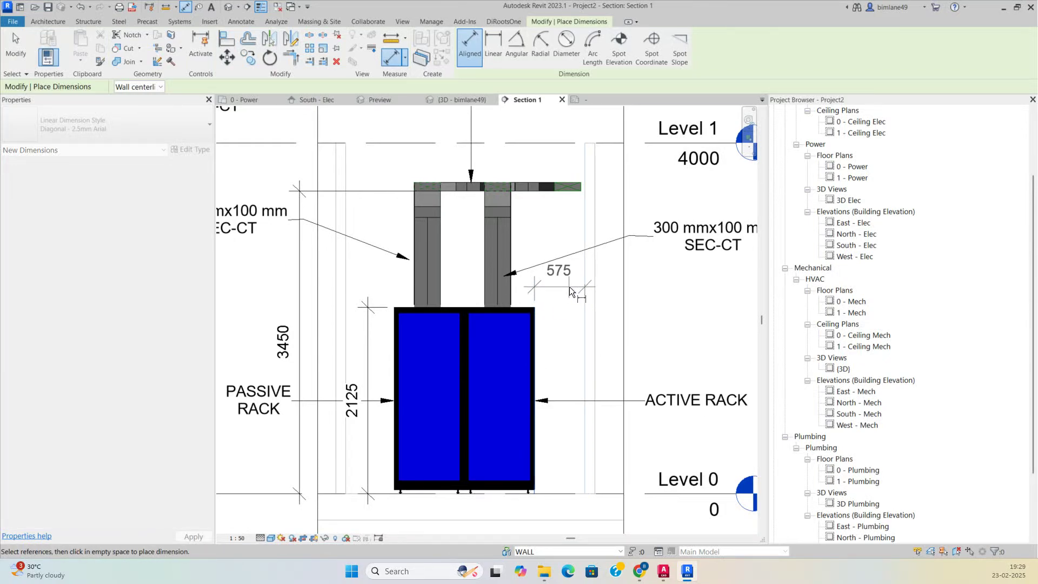
pyautogui.click(570, 287)
# - Dimension from the passive rack's outer side to the wall beyond the active rack, placed above the rack-to-wall dimension
pyautogui.click(395, 317)
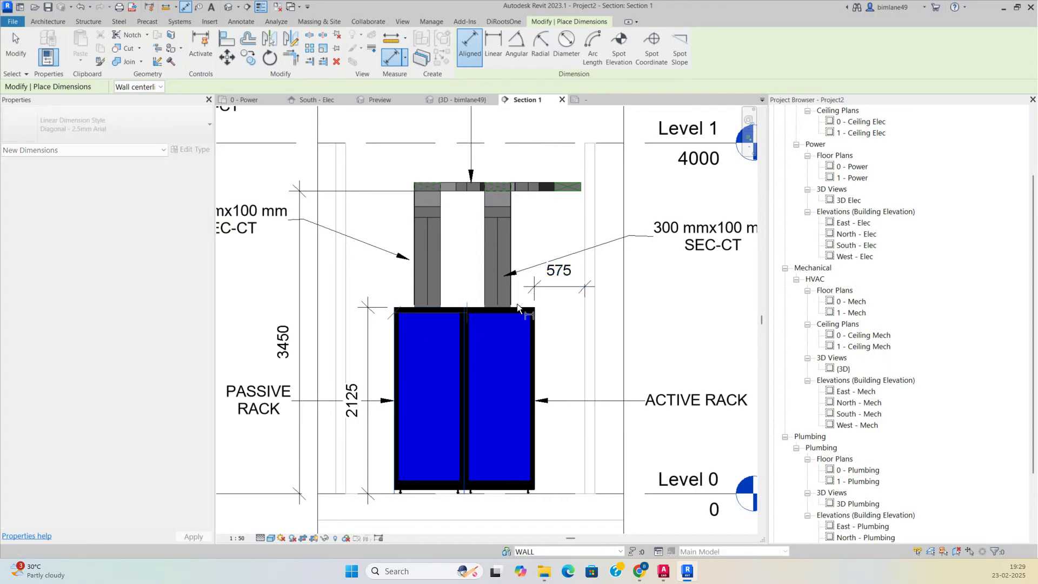
pyautogui.click(585, 319)
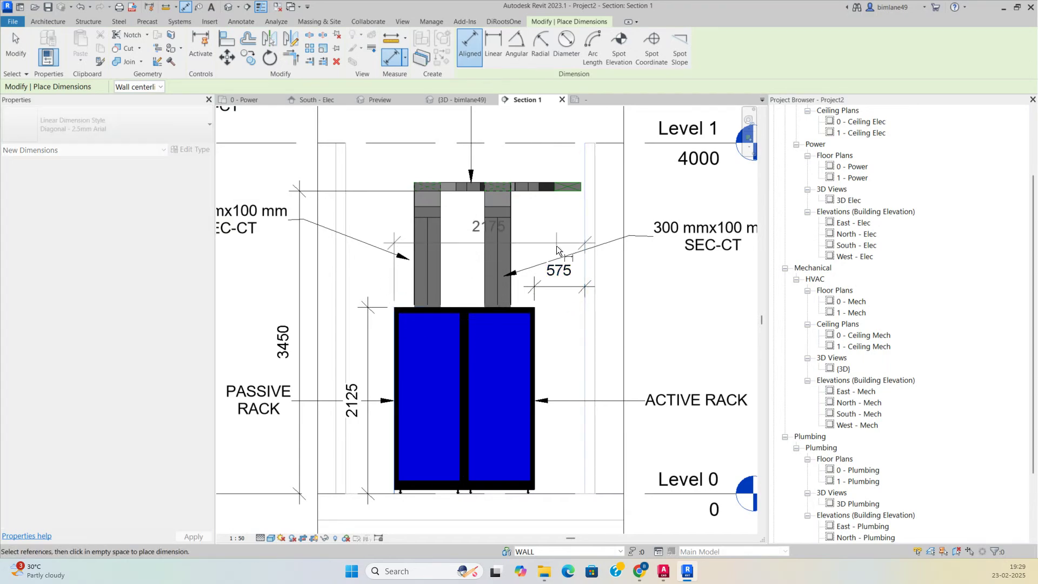
pyautogui.click(548, 244)
# - Dimension from the wall beside the passive rack to the nearest vertical cable tray, placed above the horizontal tray's level
pyautogui.scroll(3, 456, 272)
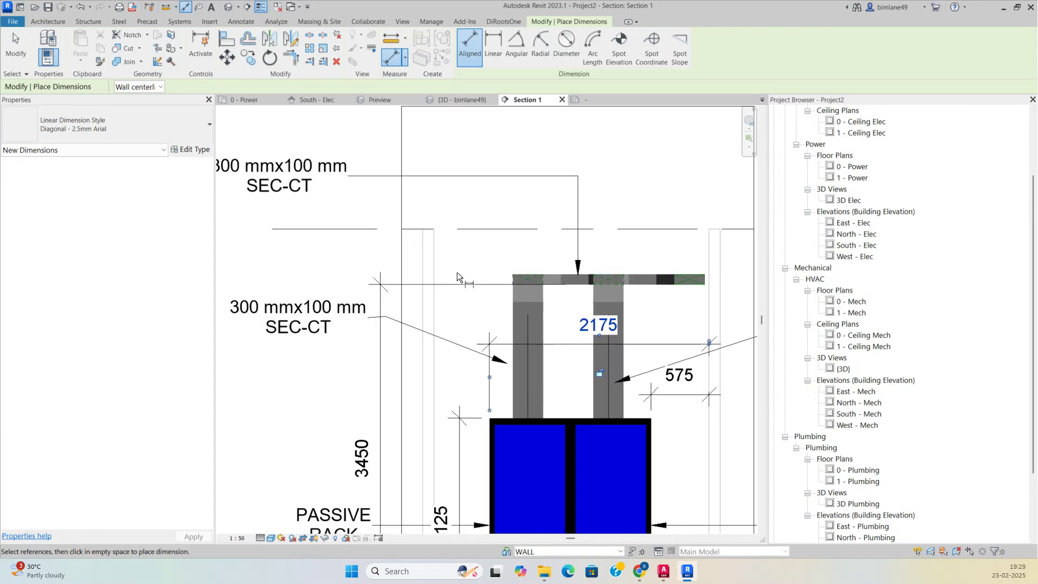
pyautogui.click(433, 313)
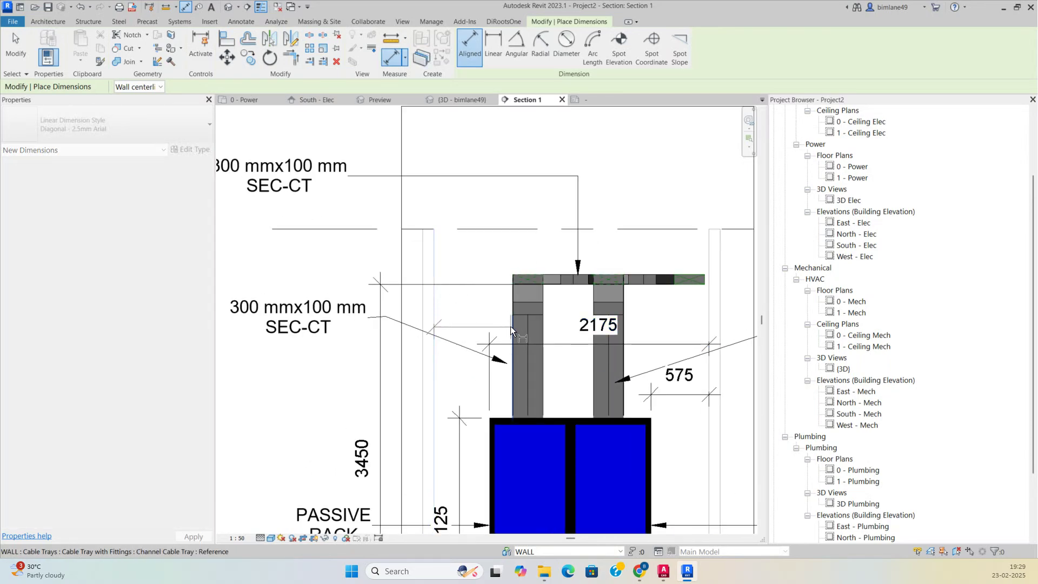
pyautogui.click(510, 326)
pyautogui.click(481, 260)
pyautogui.scroll(-4, 514, 271)
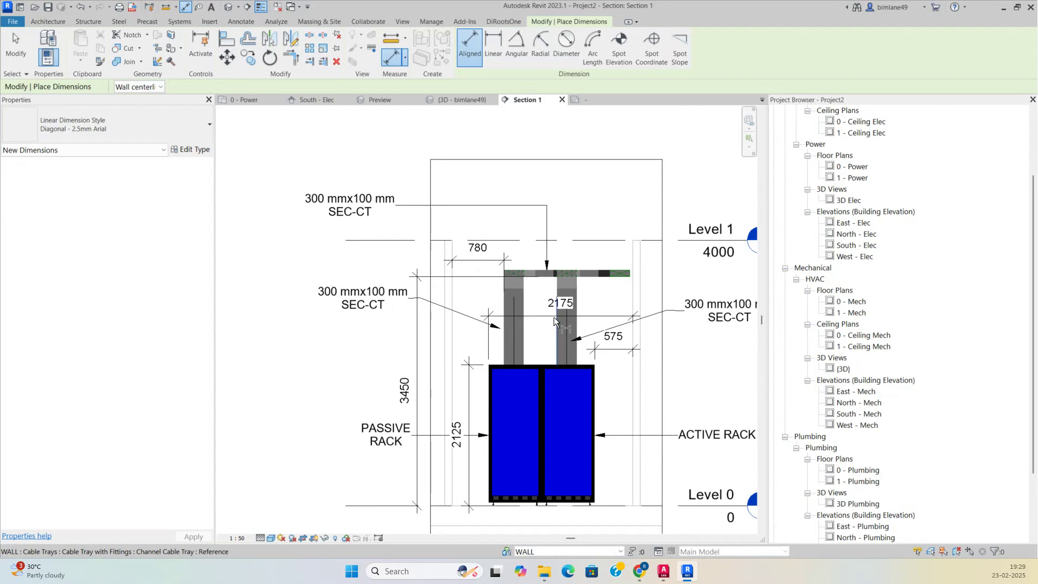
# - Add an aligned dimension from Level 0 to the horizontal tray bend's underside, placed beyond the wall on the active rack side
pyautogui.press('Escape')
pyautogui.scroll(4, 587, 199)
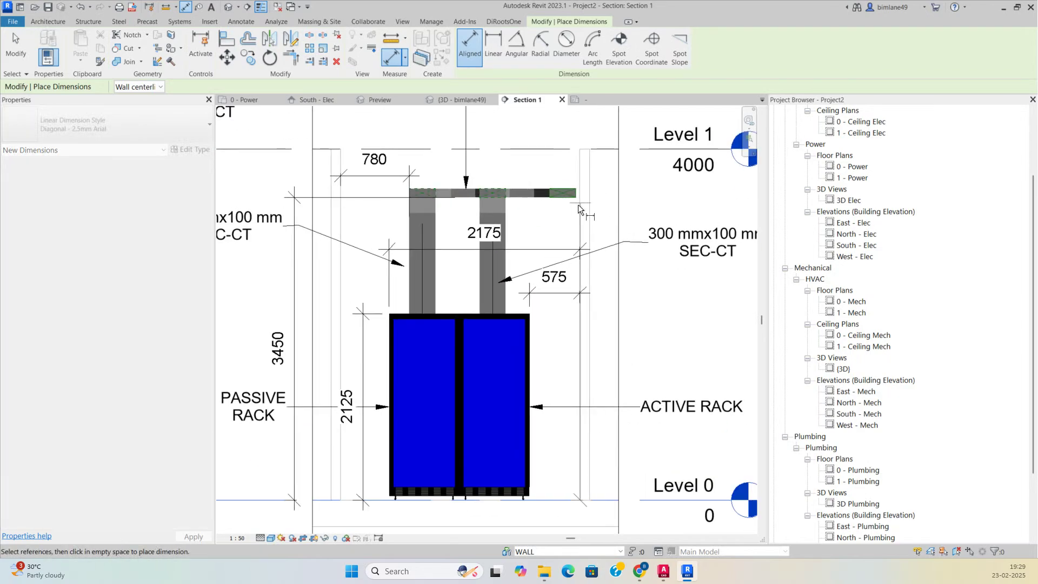
pyautogui.scroll(-4, 570, 201)
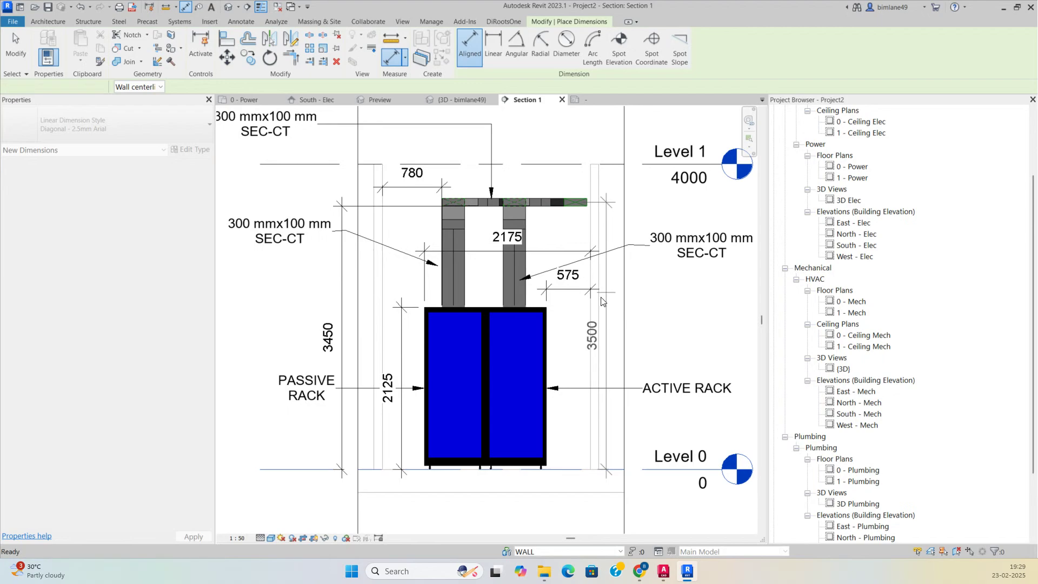
pyautogui.scroll(3, 567, 200)
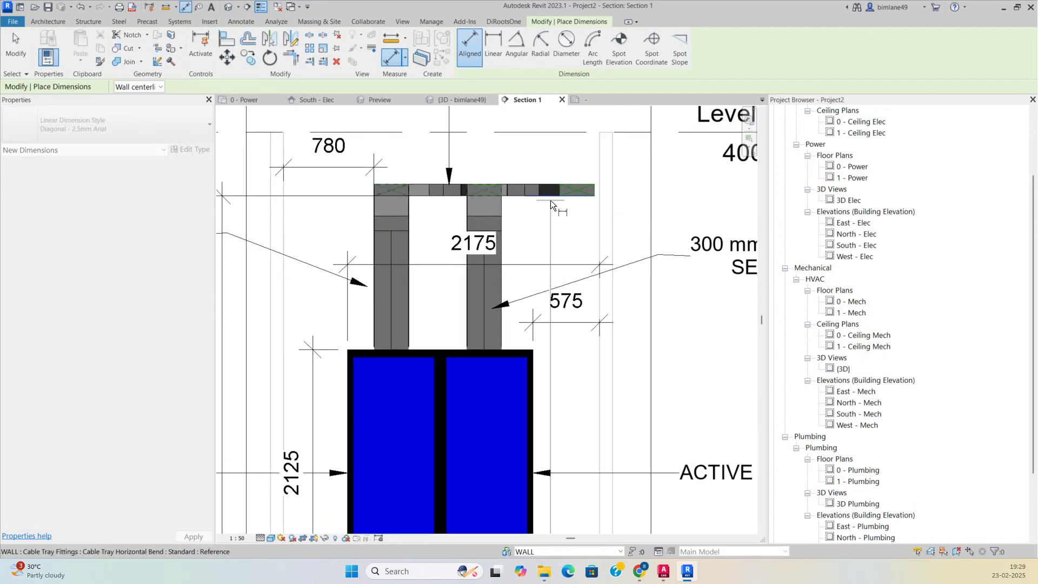
pyautogui.click(550, 199)
pyautogui.scroll(-3, 600, 213)
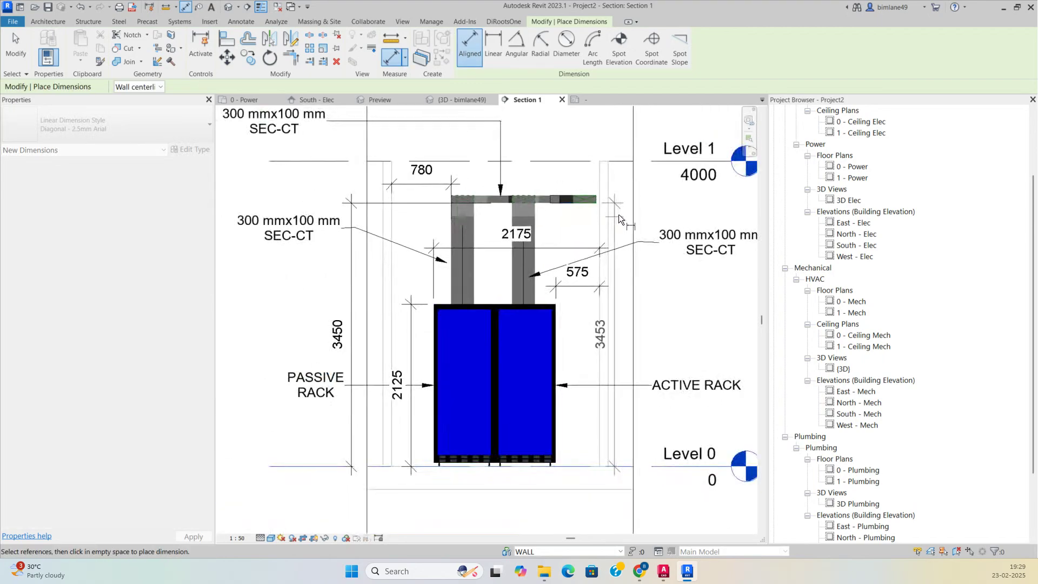
pyautogui.click(653, 209)
pyautogui.scroll(-3, 567, 251)
pyautogui.press('Escape')
pyautogui.press('Escape')
# - Tighten the section's crop region to just below Level 0 and just above Level 1, keeping the view scale at 1 : 50
pyautogui.click(531, 442)
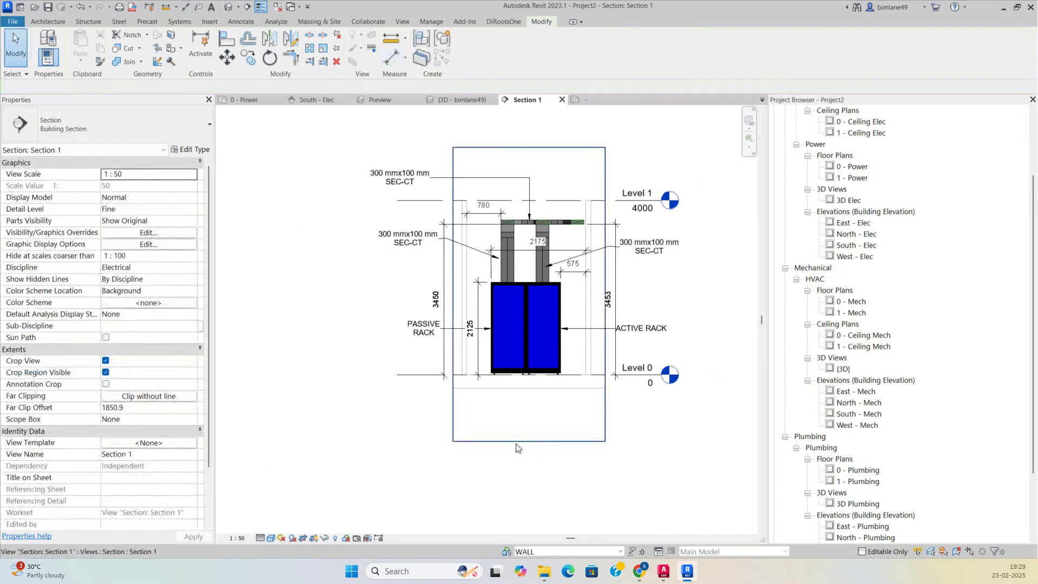
pyautogui.moveTo(531, 443); pyautogui.dragTo(532, 373)
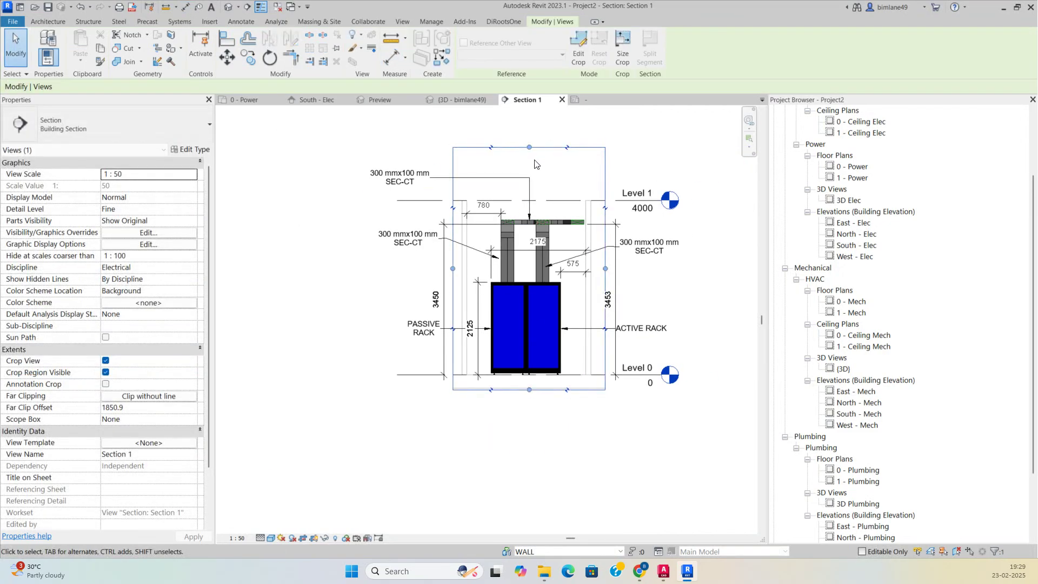
pyautogui.moveTo(531, 148); pyautogui.dragTo(531, 176)
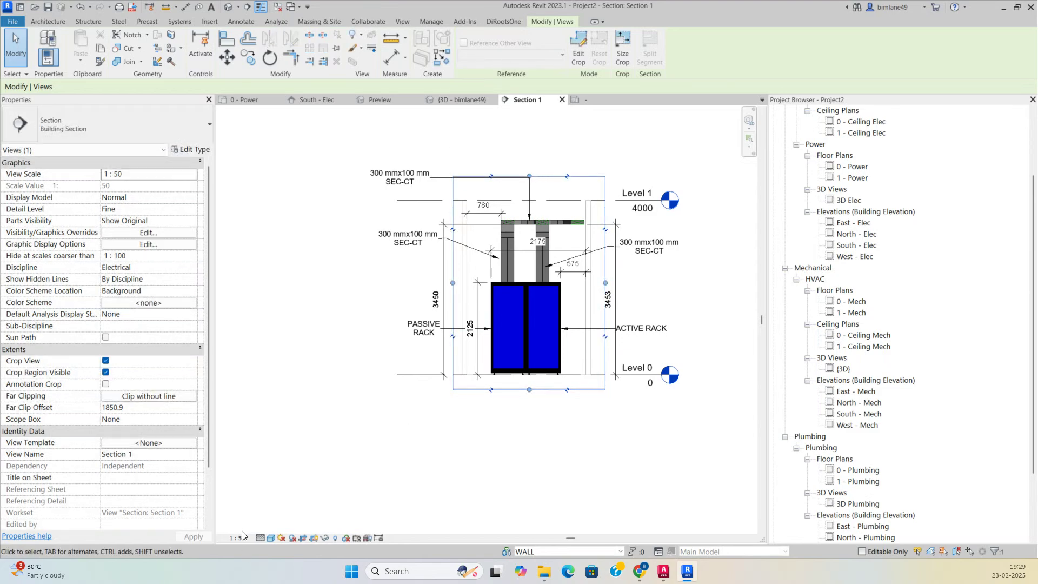
pyautogui.click(238, 538)
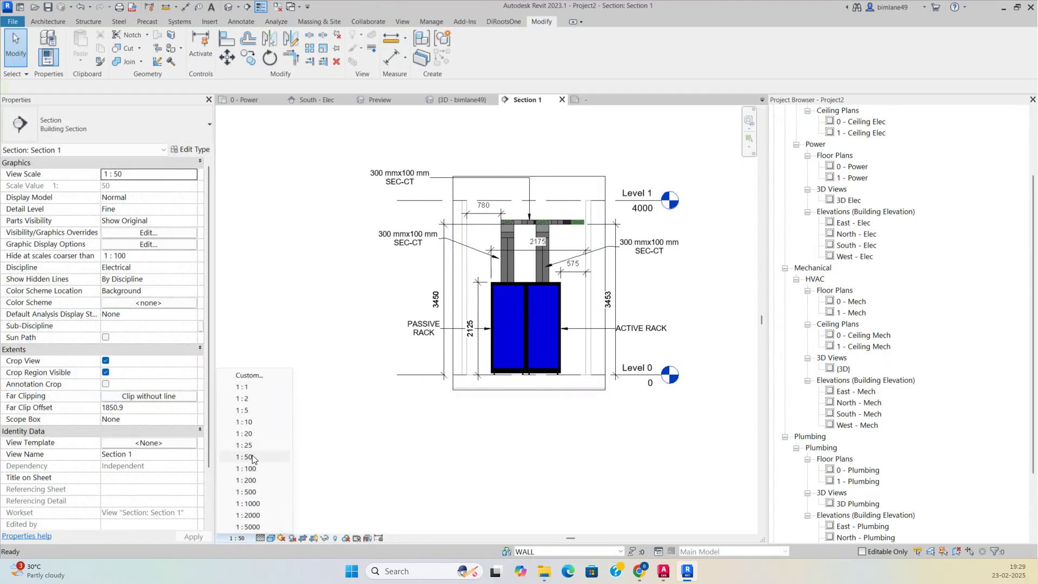
pyautogui.click(253, 458)
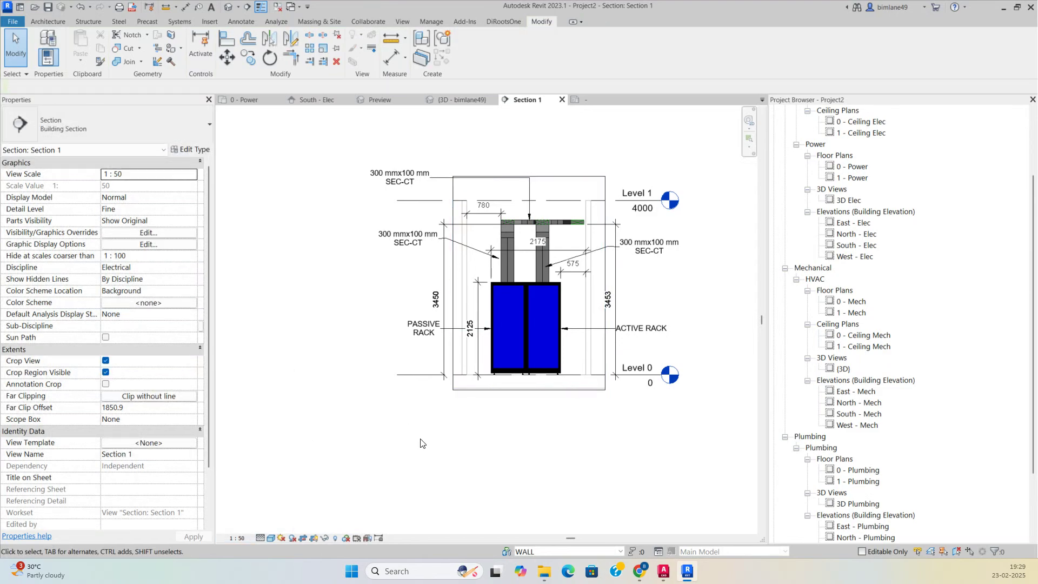
# - In the 0 - Power floor plan, copy the section mark a short distance sideways so it cuts through the tray drops
pyautogui.click(269, 101)
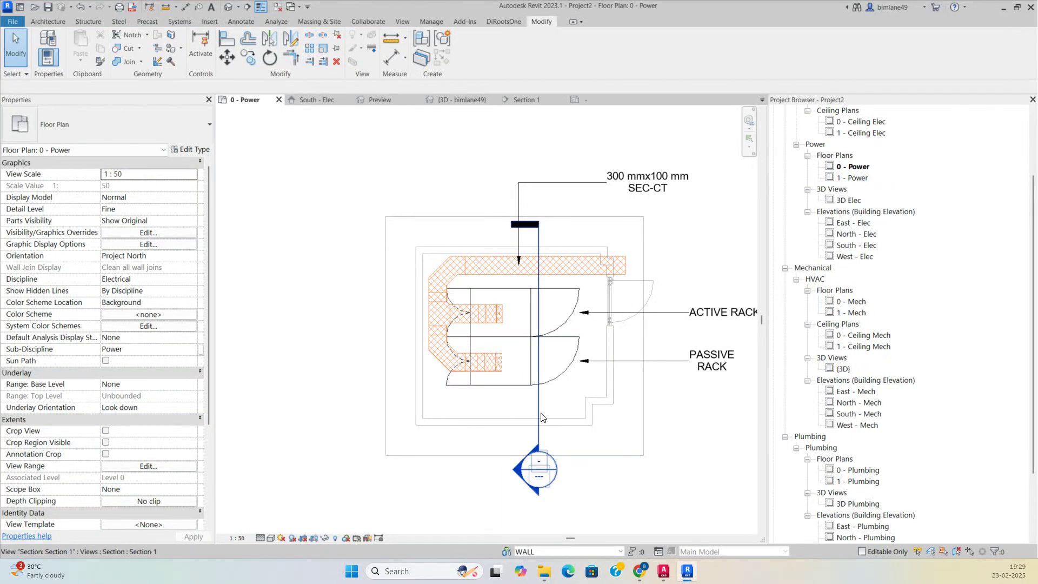
pyautogui.click(537, 391)
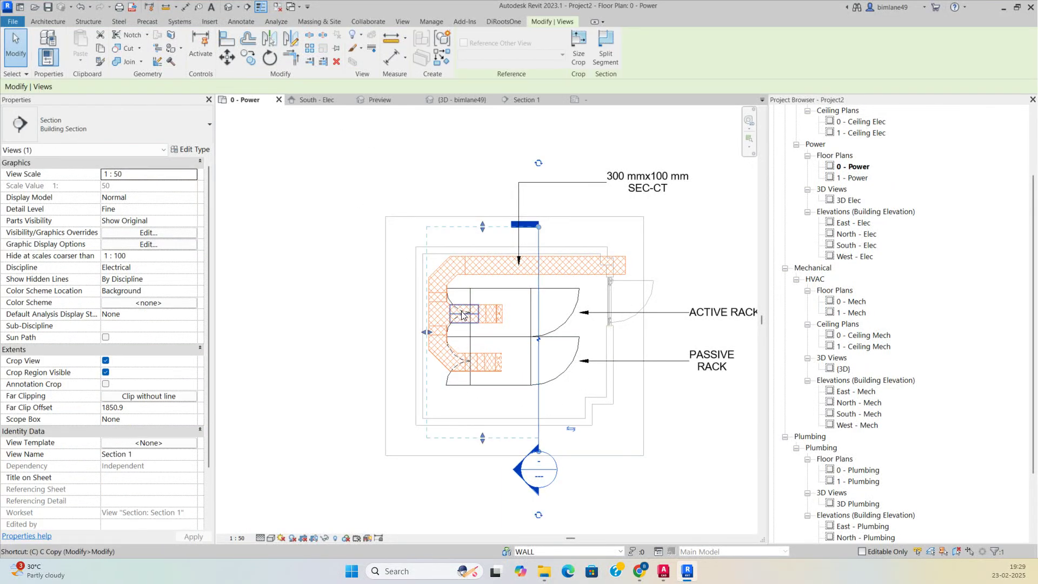
pyautogui.click(387, 382)
pyautogui.click(539, 402)
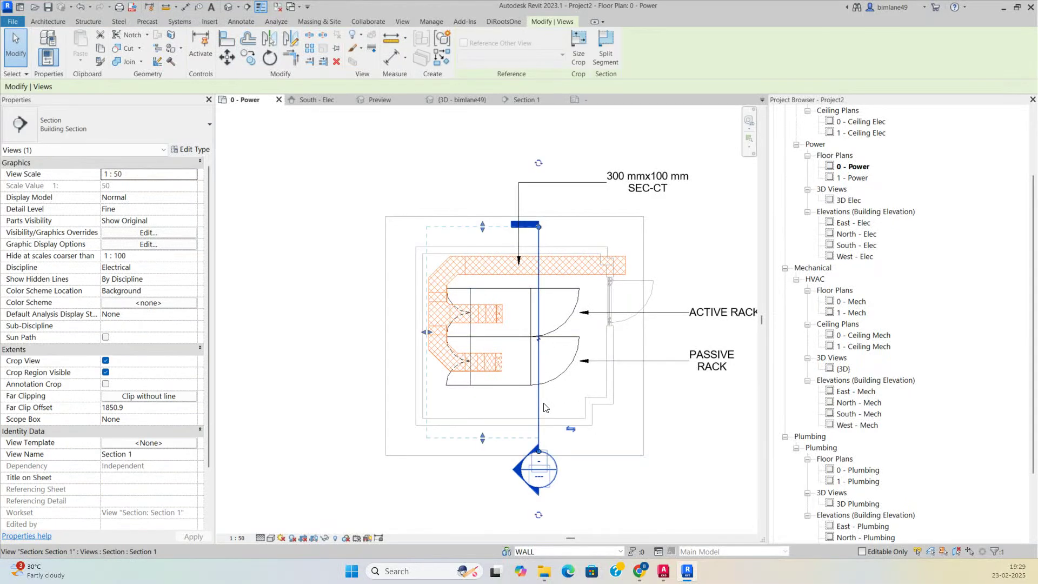
pyautogui.press('c')
pyautogui.press('o')
pyautogui.click(538, 403)
pyautogui.click(496, 402)
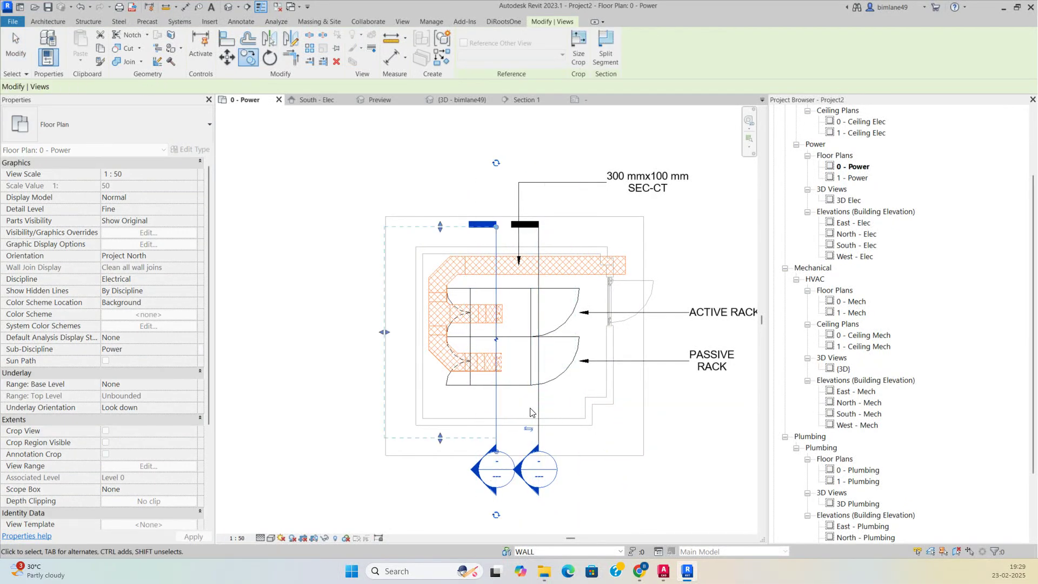
# - Rotate the copied section mark by 90° and open its section view
pyautogui.click(276, 57)
pyautogui.write('9')
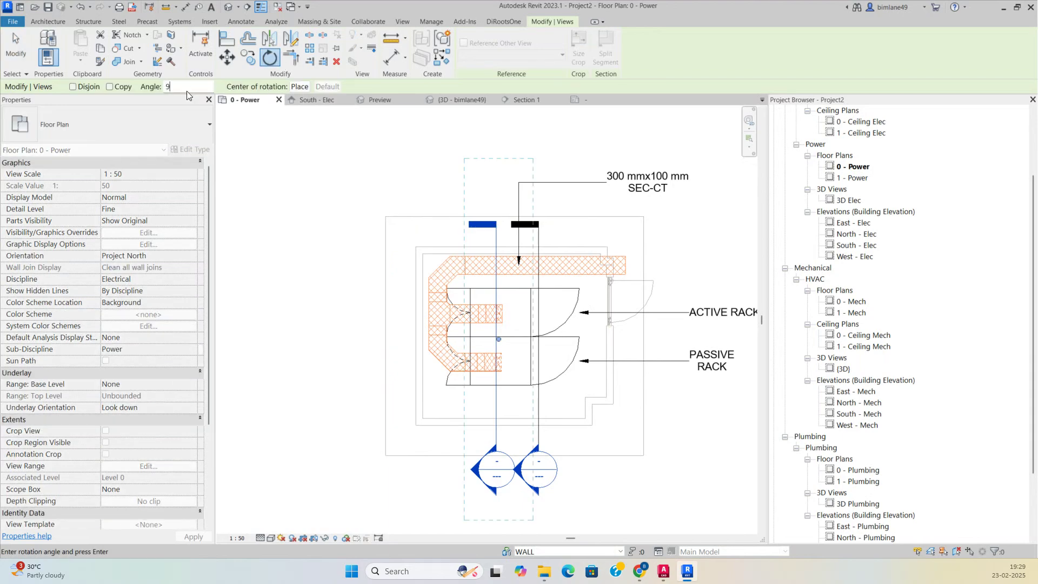
pyautogui.write('0')
pyautogui.press('Return')
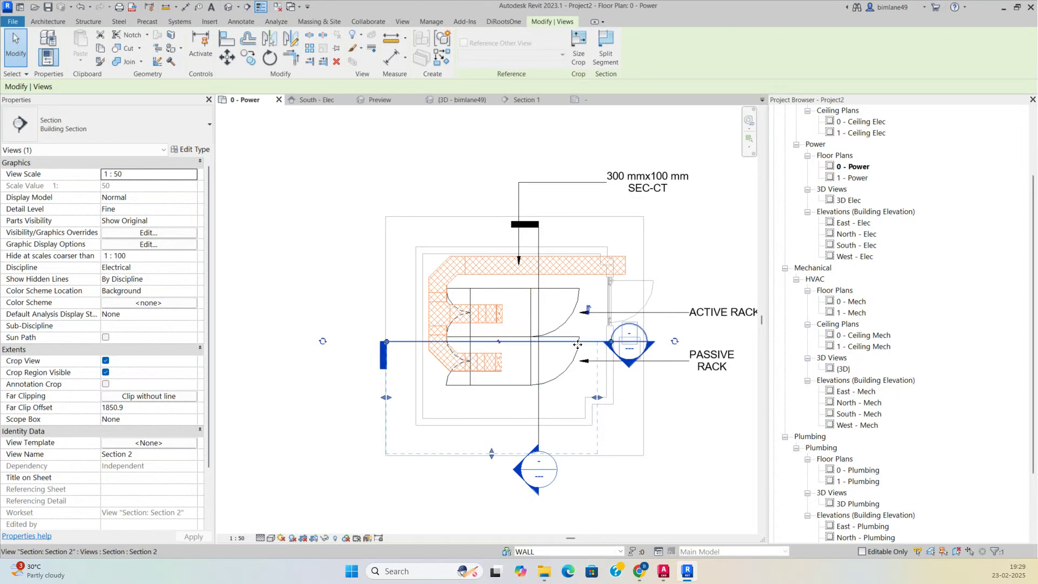
pyautogui.rightClick(584, 343)
pyautogui.click(652, 103)
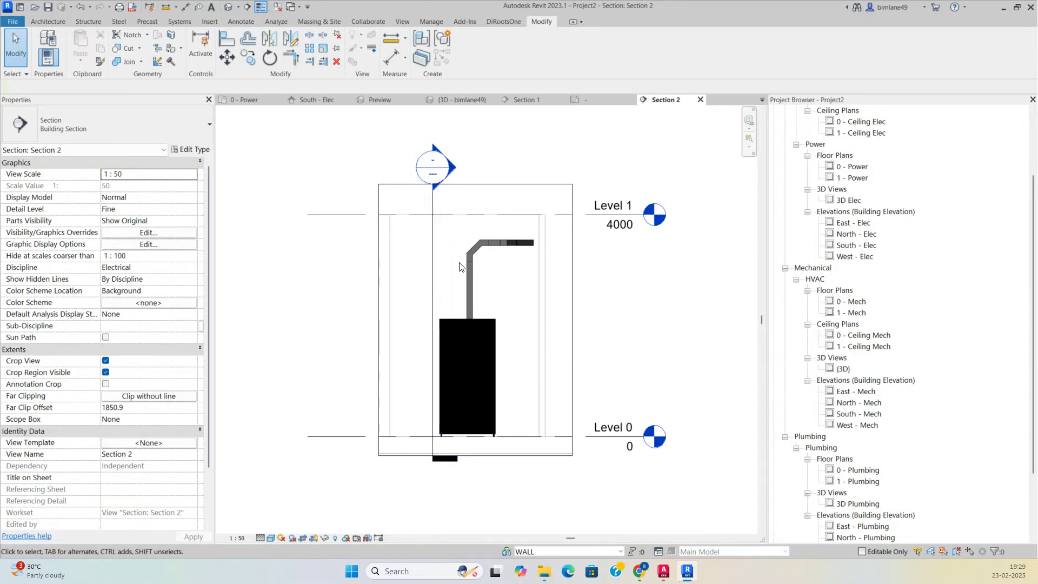
# - Tag the horizontal cable tray with a leadered 300 mmx100 mm SEC-CT tag and the rack with a leadered PASSIVE RACK tag
pyautogui.press('t')
pyautogui.press('g')
pyautogui.click(494, 242)
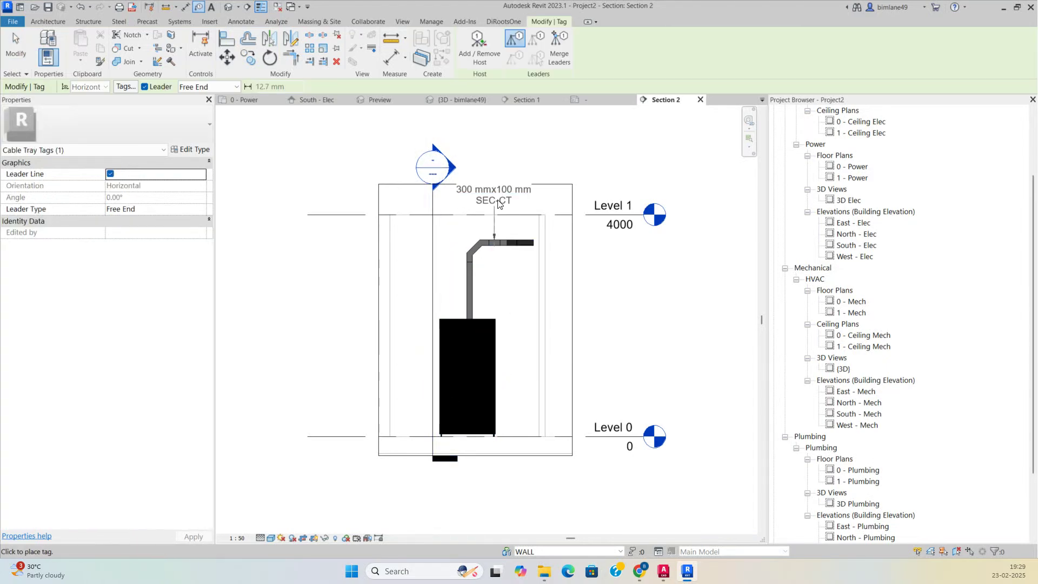
pyautogui.click(631, 172)
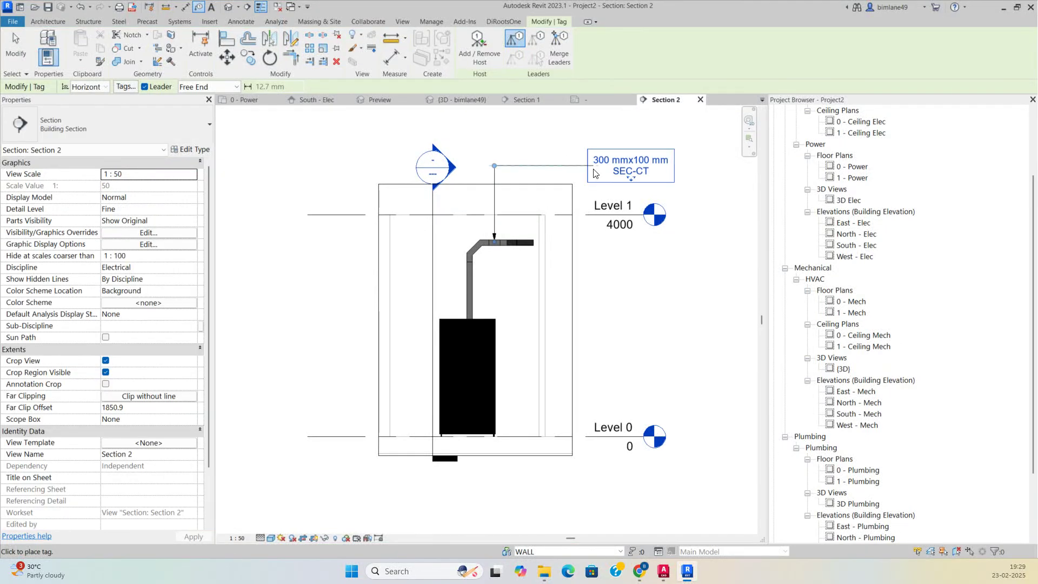
pyautogui.click(481, 399)
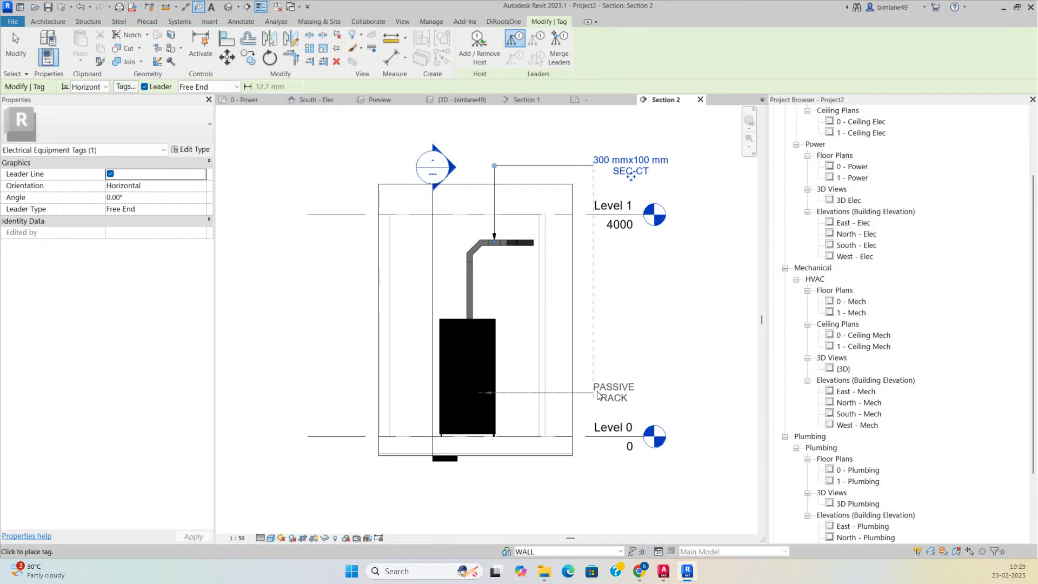
pyautogui.click(604, 397)
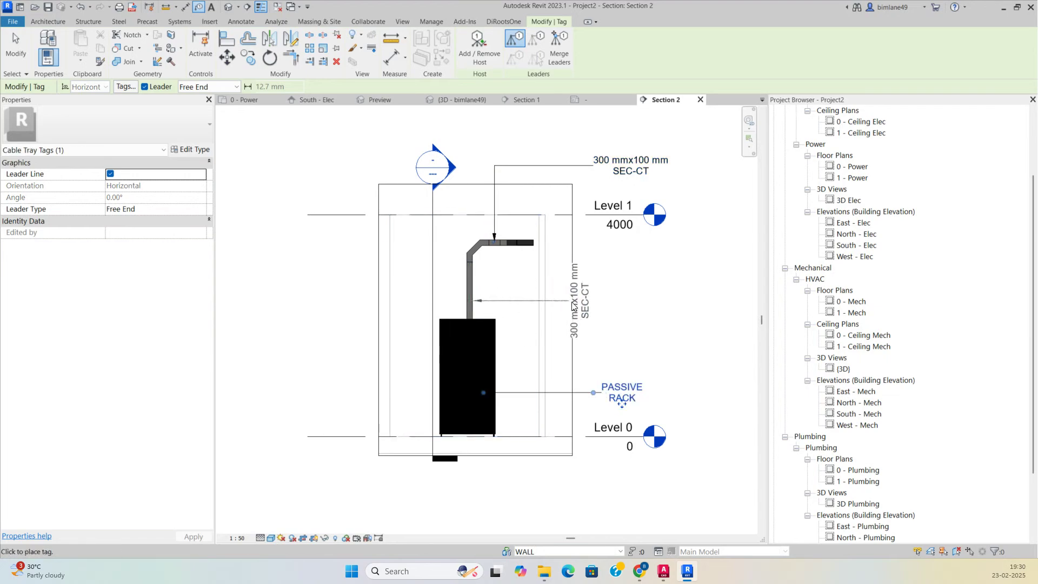
# - Tag the vertical cable tray with a leadered 300 mmx100 mm SEC-CT tag and align it beneath the horizontal tray's tag
pyautogui.click(596, 306)
pyautogui.press('Escape')
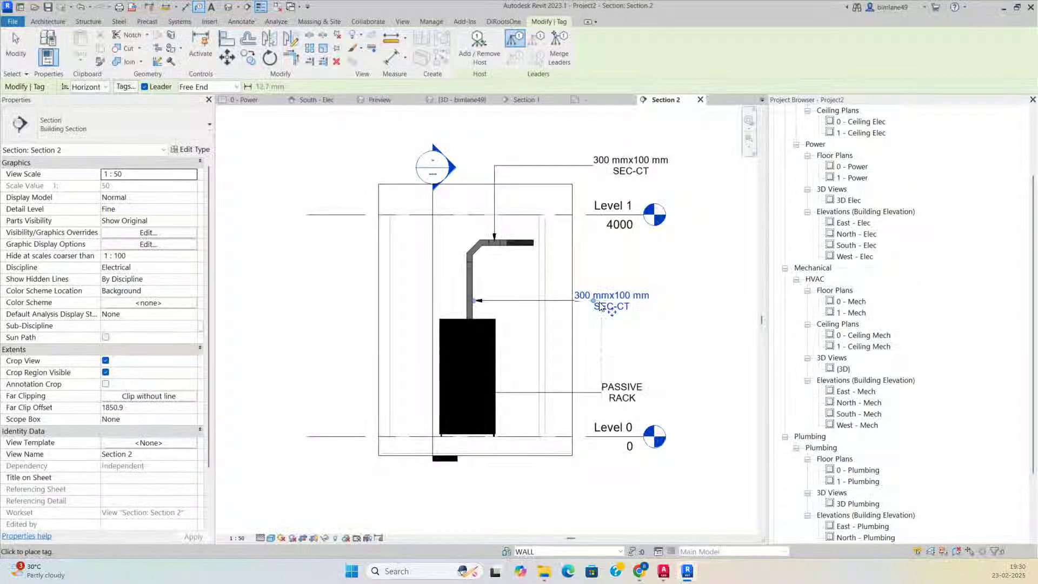
pyautogui.scroll(2, 606, 303)
pyautogui.click(611, 305)
pyautogui.moveTo(613, 330); pyautogui.dragTo(635, 316)
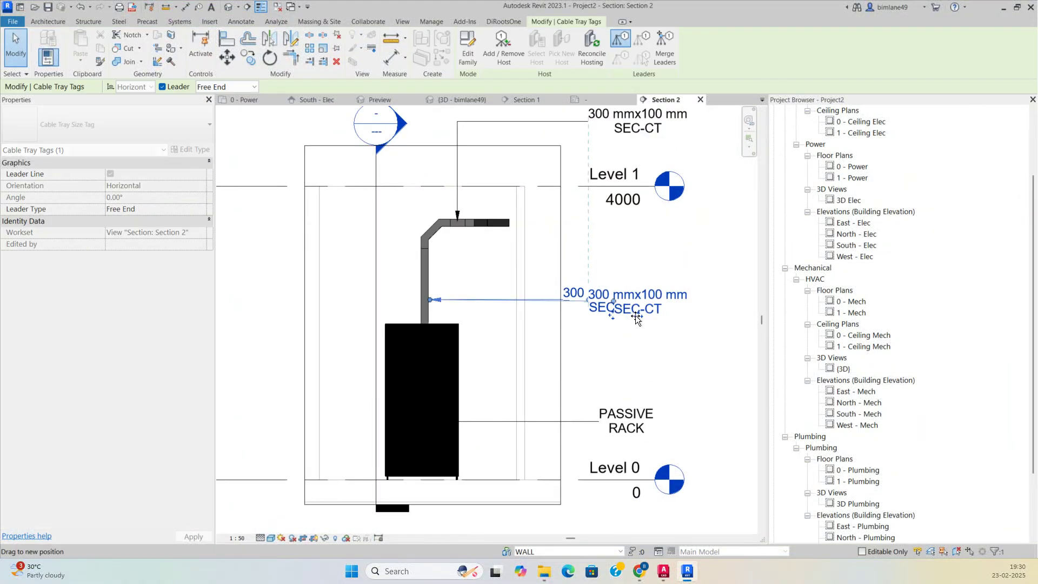
pyautogui.press('Escape')
# - Add an aligned vertical dimension from Level 0 to the top of the passive rack, placed beside the rack
pyautogui.scroll(-1, 565, 362)
pyautogui.press('d')
pyautogui.press('i')
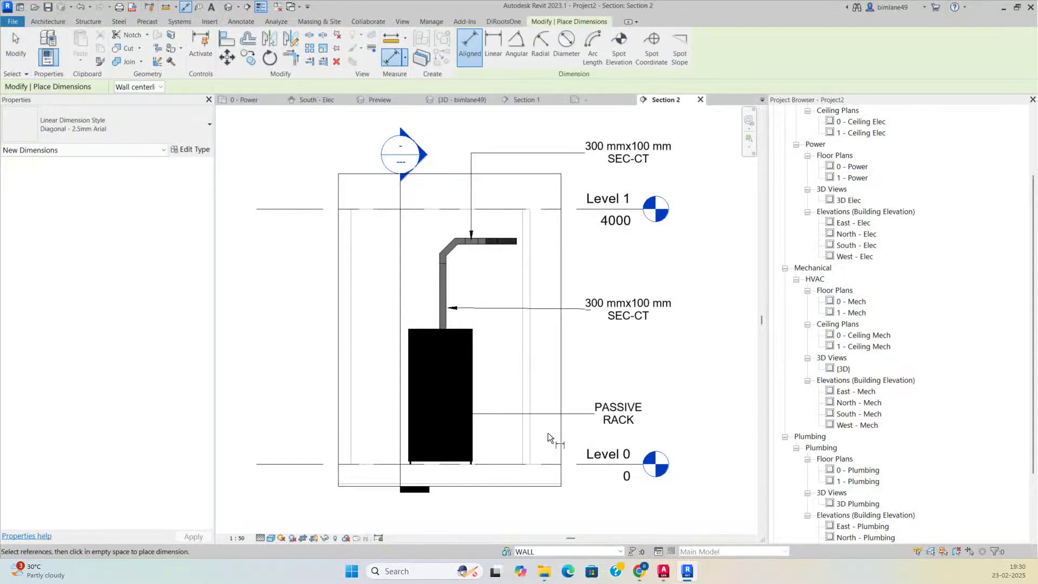
pyautogui.click(422, 329)
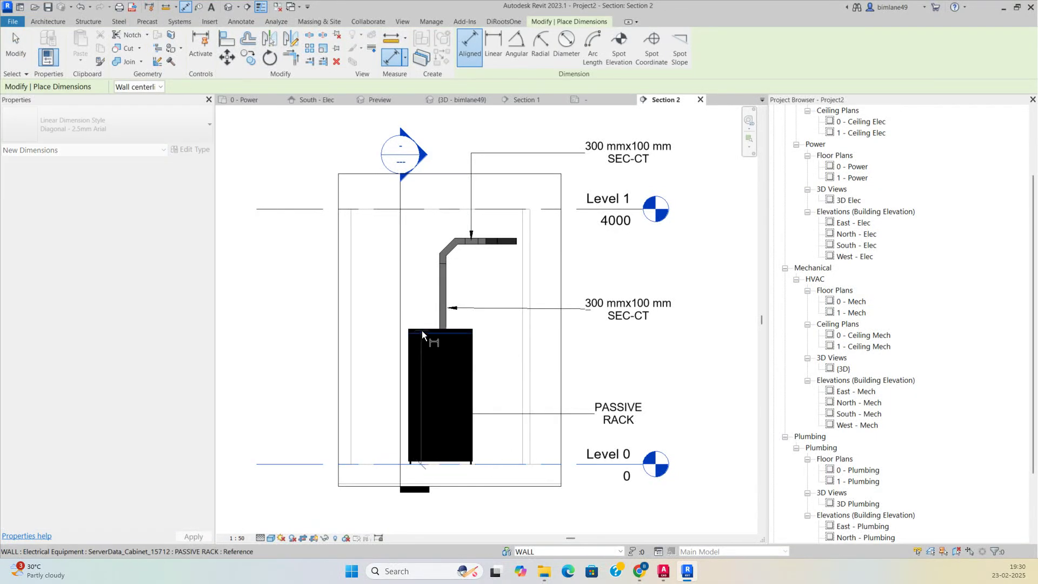
pyautogui.click(384, 372)
# - Dimension the height from Level 0 to the underside of the horizontal cable tray, placing it outside the rack height dimension
pyautogui.click(507, 464)
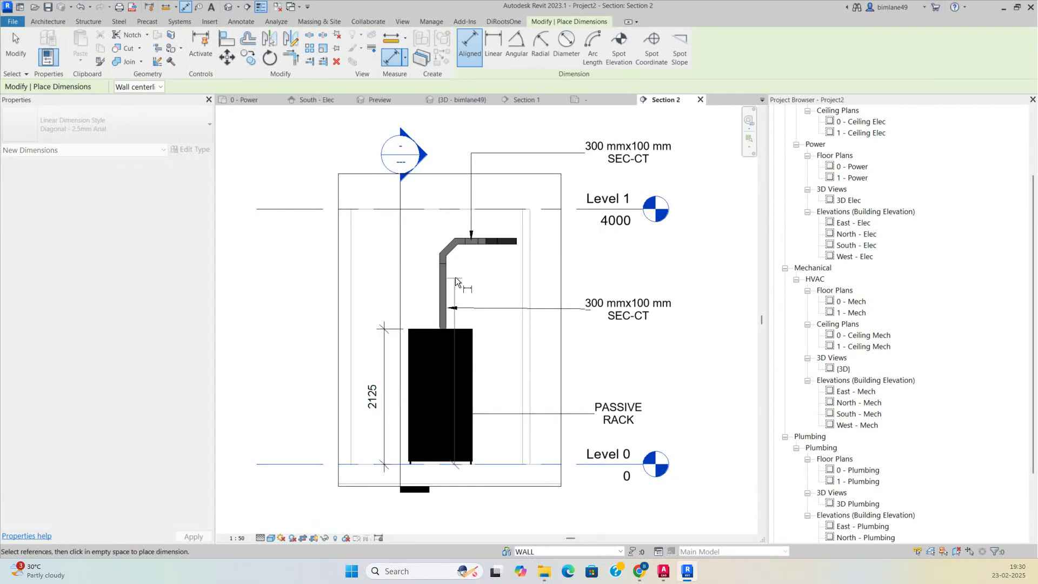
pyautogui.click(475, 244)
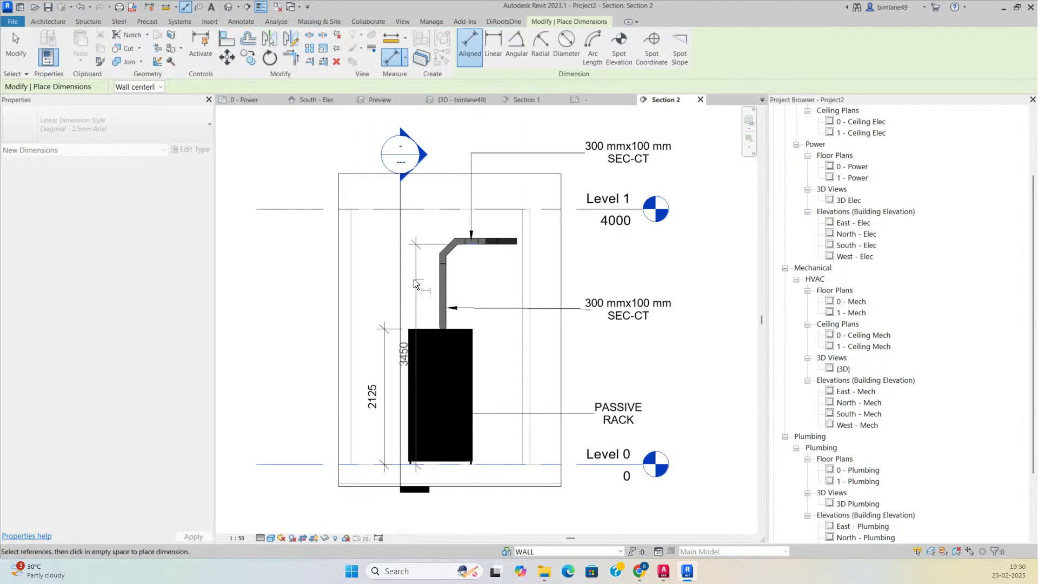
pyautogui.click(363, 291)
pyautogui.scroll(-1, 494, 313)
pyautogui.scroll(1, 494, 310)
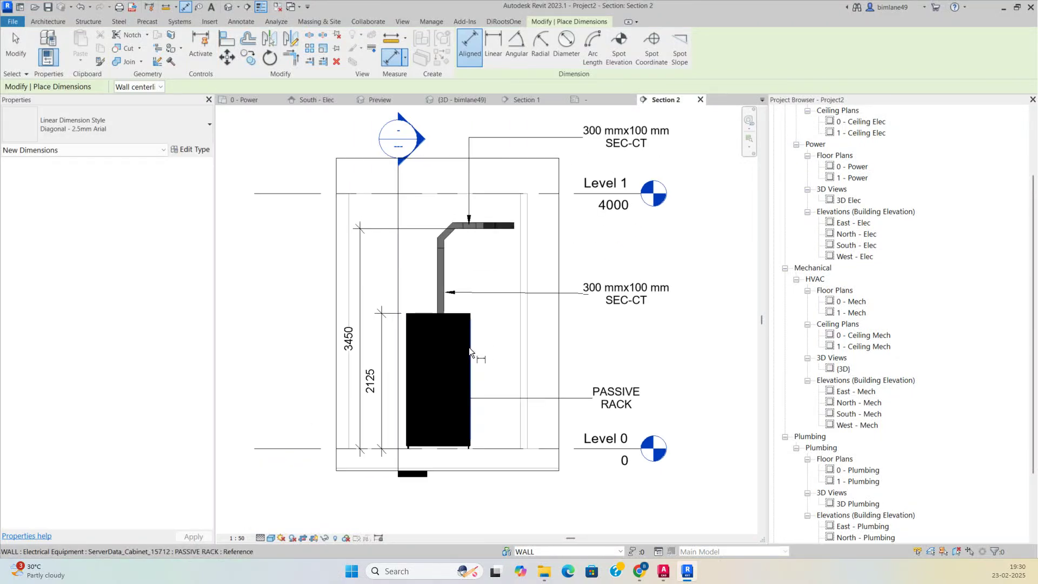
# - Dimension the horizontal clearance between the passive rack's side and the inner face of the adjacent wall
pyautogui.click(469, 347)
pyautogui.click(517, 348)
pyautogui.click(507, 343)
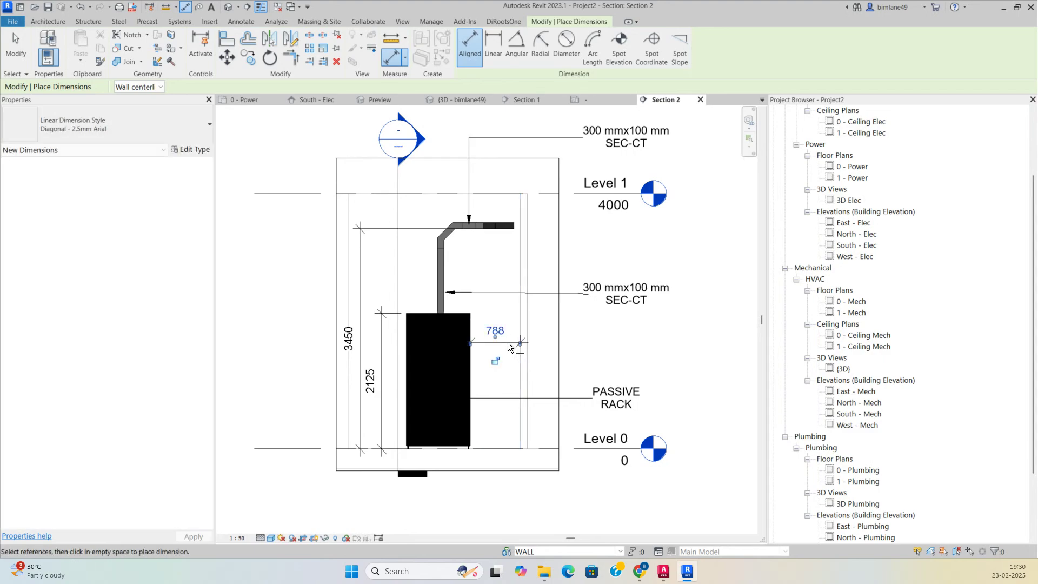
pyautogui.scroll(-1, 508, 368)
pyautogui.press('Escape')
pyautogui.press('Escape')
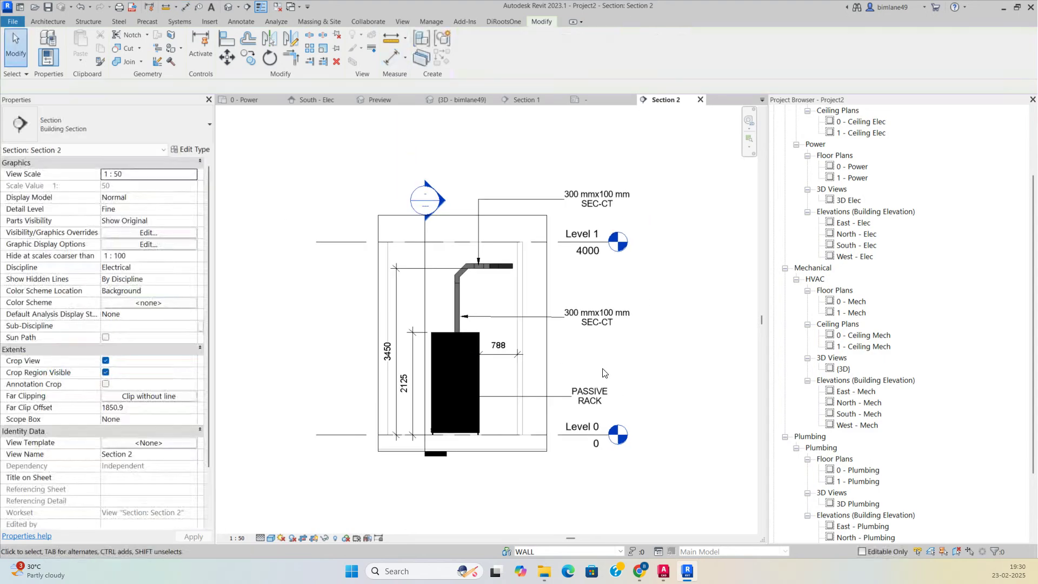
# - Open the 3D view and examine the room's racks and colored cable trays from several angles
pyautogui.click(457, 99)
pyautogui.keyDown('shift'); pyautogui.moveTo(560, 319); pyautogui.dragTo(593, 423, button='middle'); pyautogui.keyUp('shift')
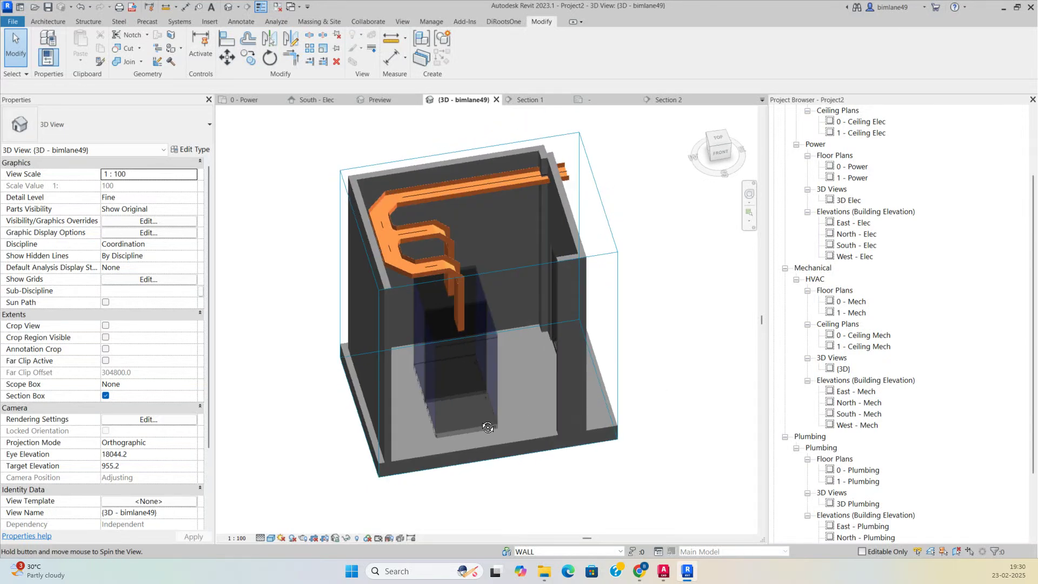
pyautogui.scroll(1, 472, 485)
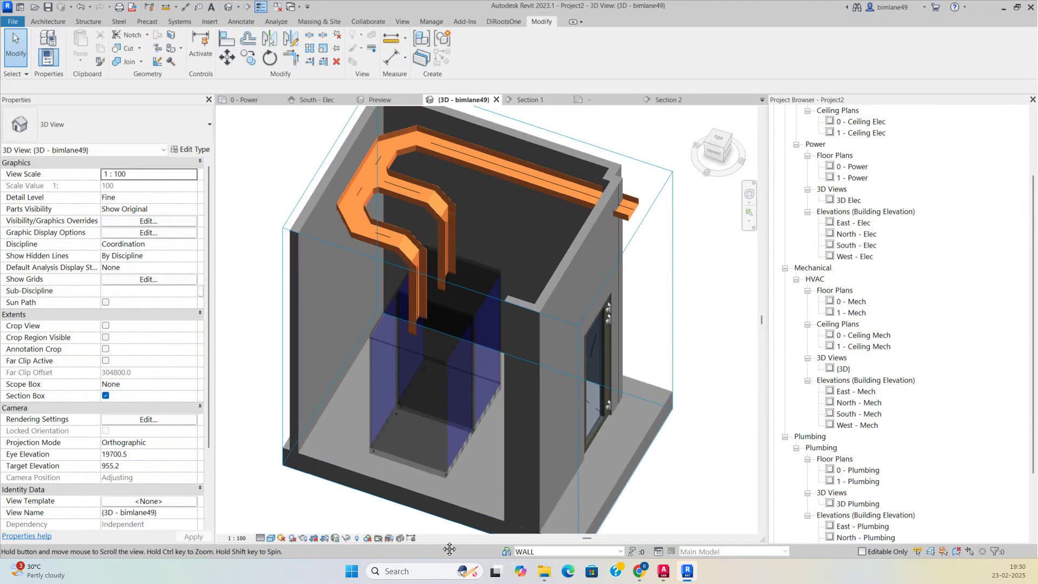